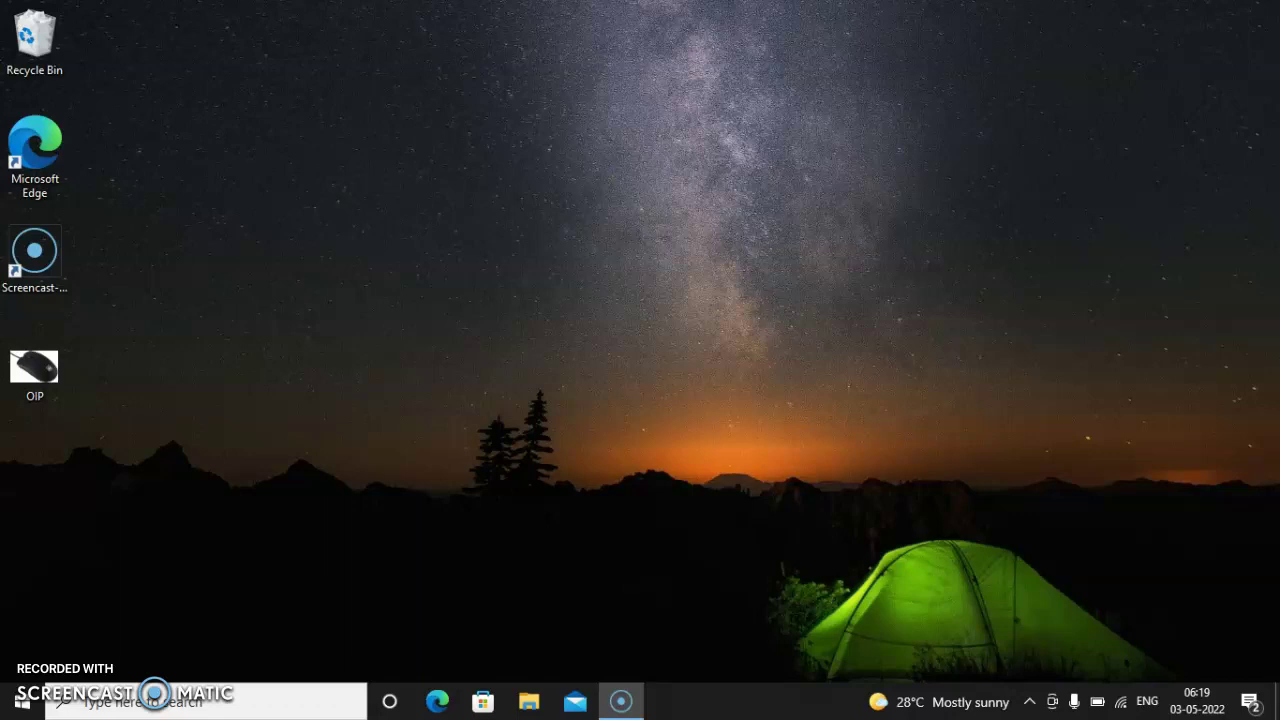
# Step: Open the OIP picture of a computer mouse from the desktop
pyautogui.click(33, 402)
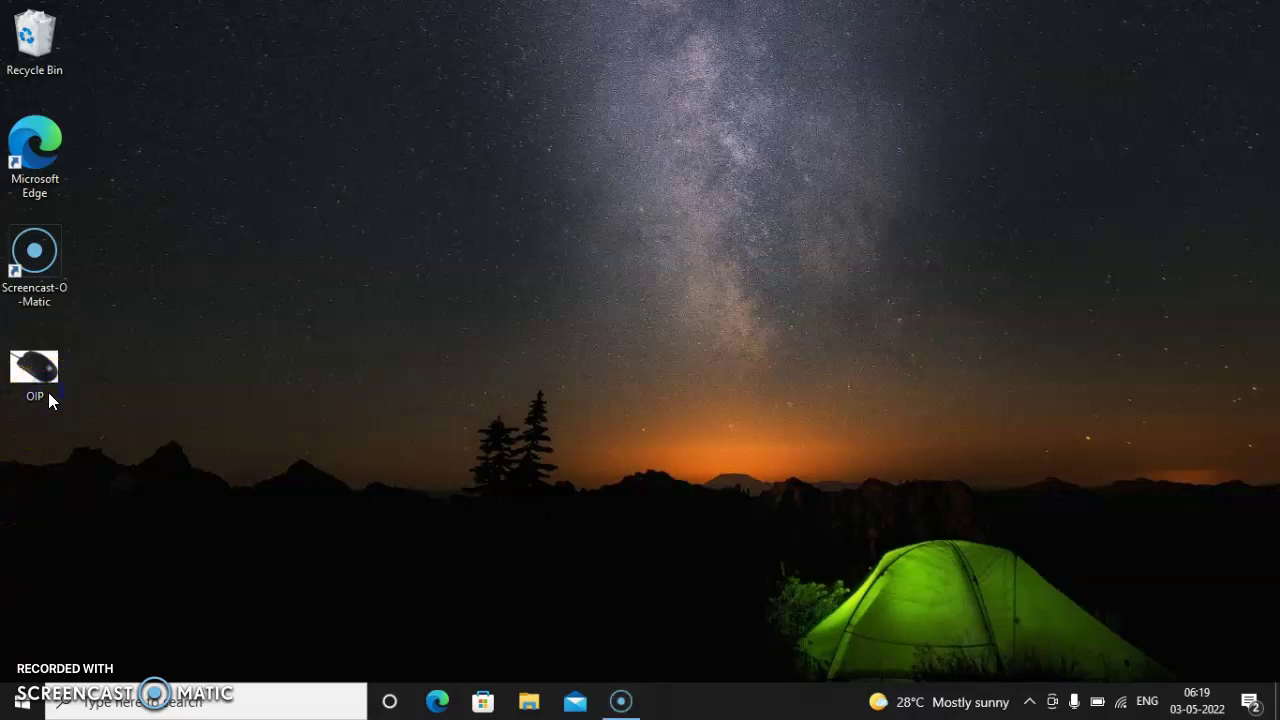
pyautogui.doubleClick(40, 372)
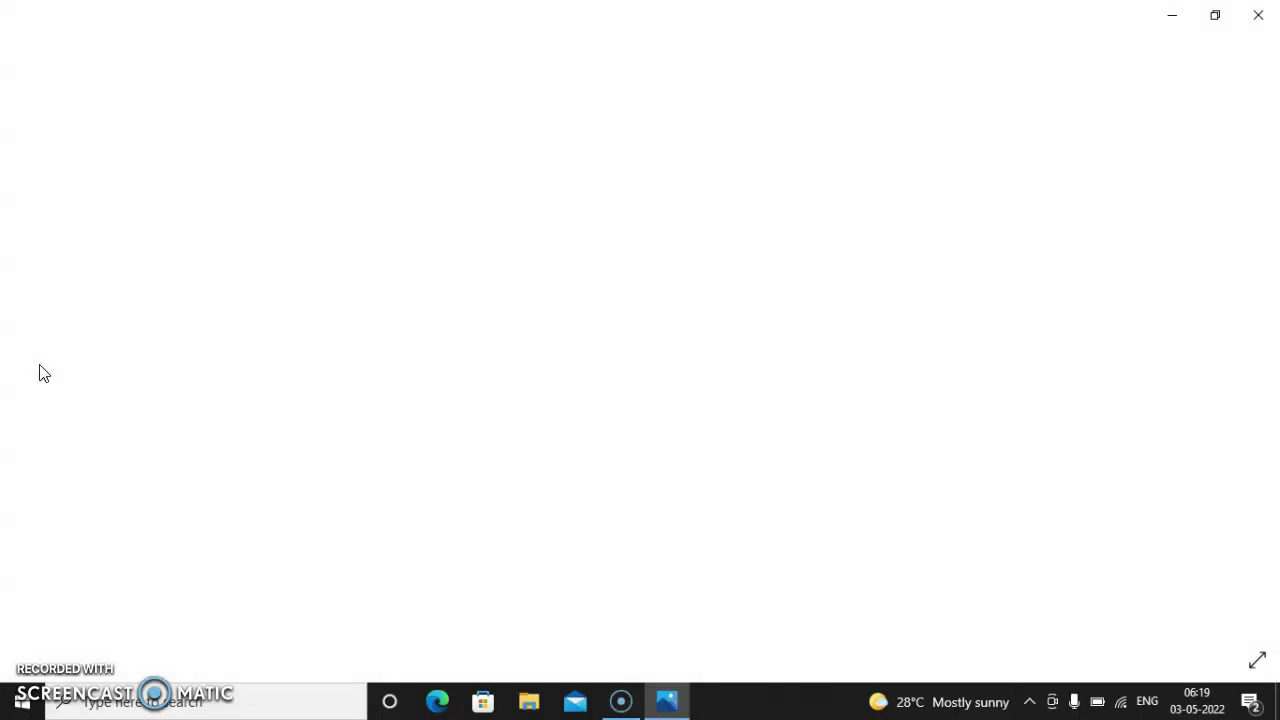
pyautogui.click(60, 366)
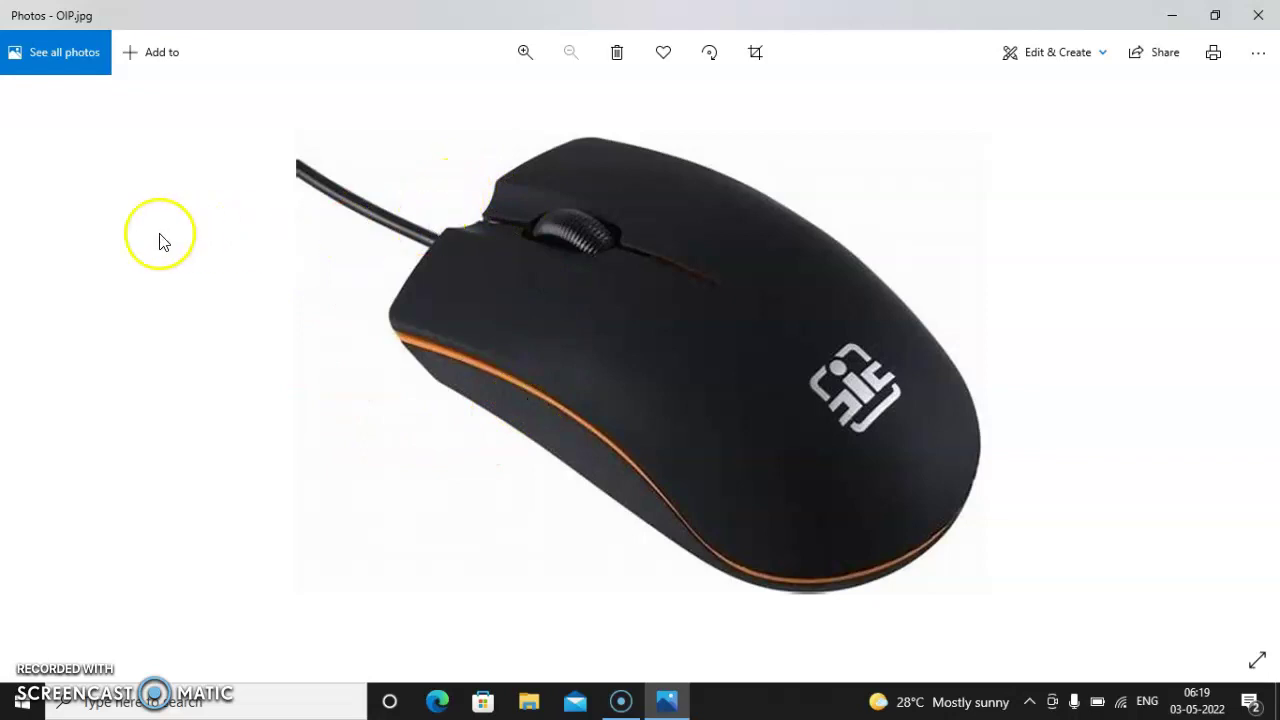
# Step: Circle the left button, the right button and the scroll wheel area in red on the mouse picture
pyautogui.hotkey('alt', 'p')
pyautogui.moveTo(372, 268)
pyautogui.mouseDown()
pyautogui.moveTo(506, 211)
pyautogui.moveTo(550, 238)
pyautogui.moveTo(565, 408)
pyautogui.moveTo(407, 430)
pyautogui.moveTo(374, 256)
pyautogui.moveTo(506, 216)
pyautogui.mouseUp()
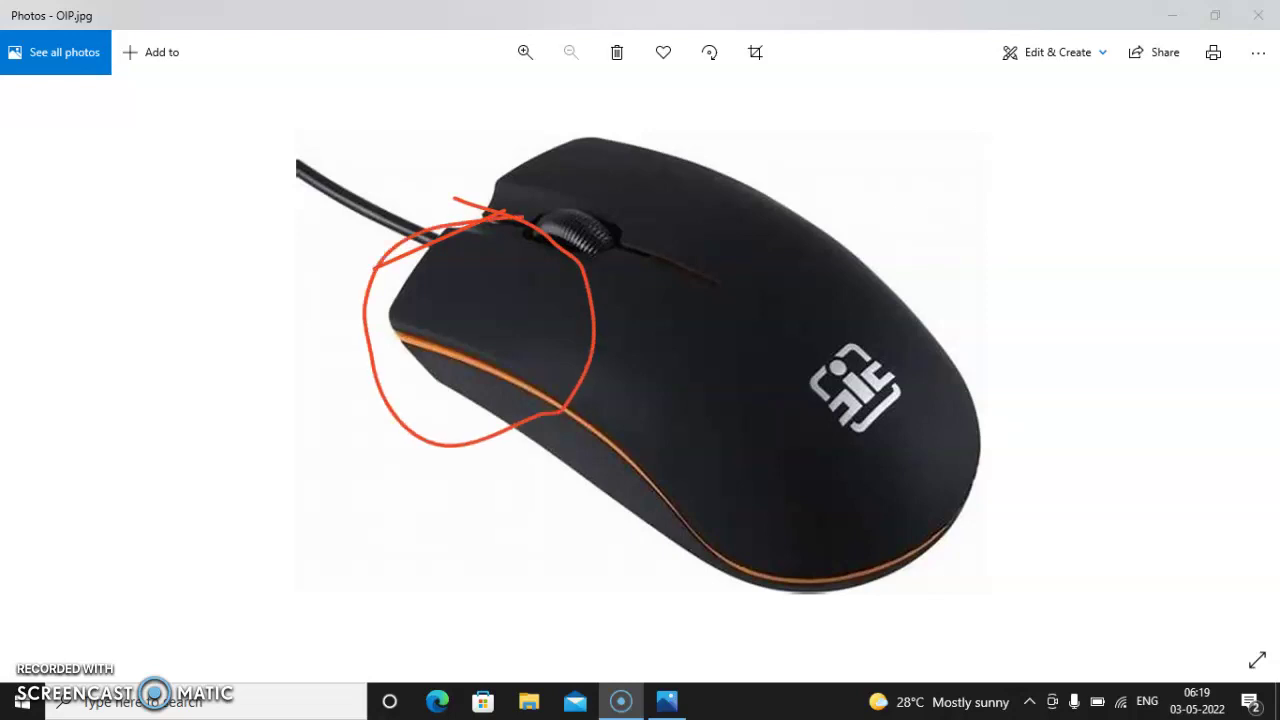
pyautogui.moveTo(610, 107)
pyautogui.mouseDown()
pyautogui.moveTo(556, 135)
pyautogui.moveTo(538, 162)
pyautogui.moveTo(548, 200)
pyautogui.moveTo(590, 238)
pyautogui.moveTo(666, 268)
pyautogui.moveTo(751, 270)
pyautogui.moveTo(818, 250)
pyautogui.moveTo(820, 153)
pyautogui.moveTo(778, 105)
pyautogui.moveTo(720, 82)
pyautogui.moveTo(578, 88)
pyautogui.mouseUp()
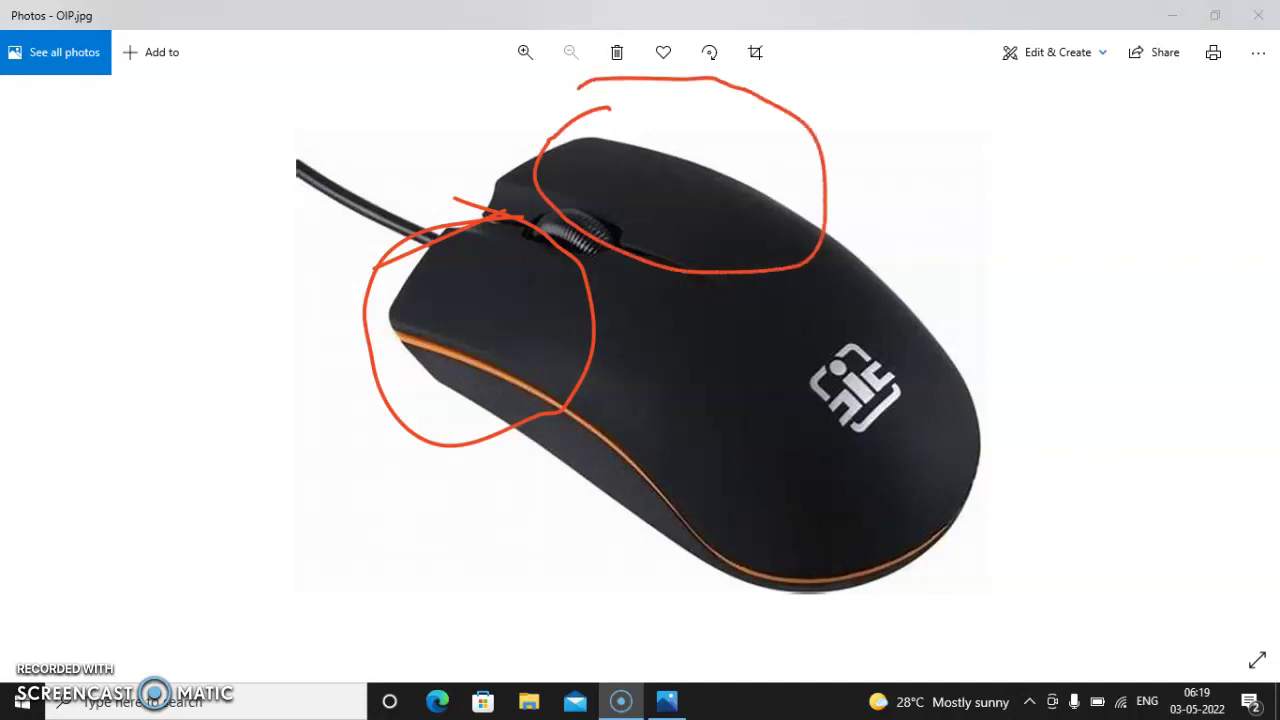
pyautogui.moveTo(560, 180)
pyautogui.mouseDown()
pyautogui.moveTo(524, 177)
pyautogui.moveTo(470, 218)
pyautogui.moveTo(570, 376)
pyautogui.moveTo(703, 320)
pyautogui.moveTo(630, 160)
pyautogui.moveTo(515, 150)
pyautogui.moveTo(485, 205)
pyautogui.mouseUp()
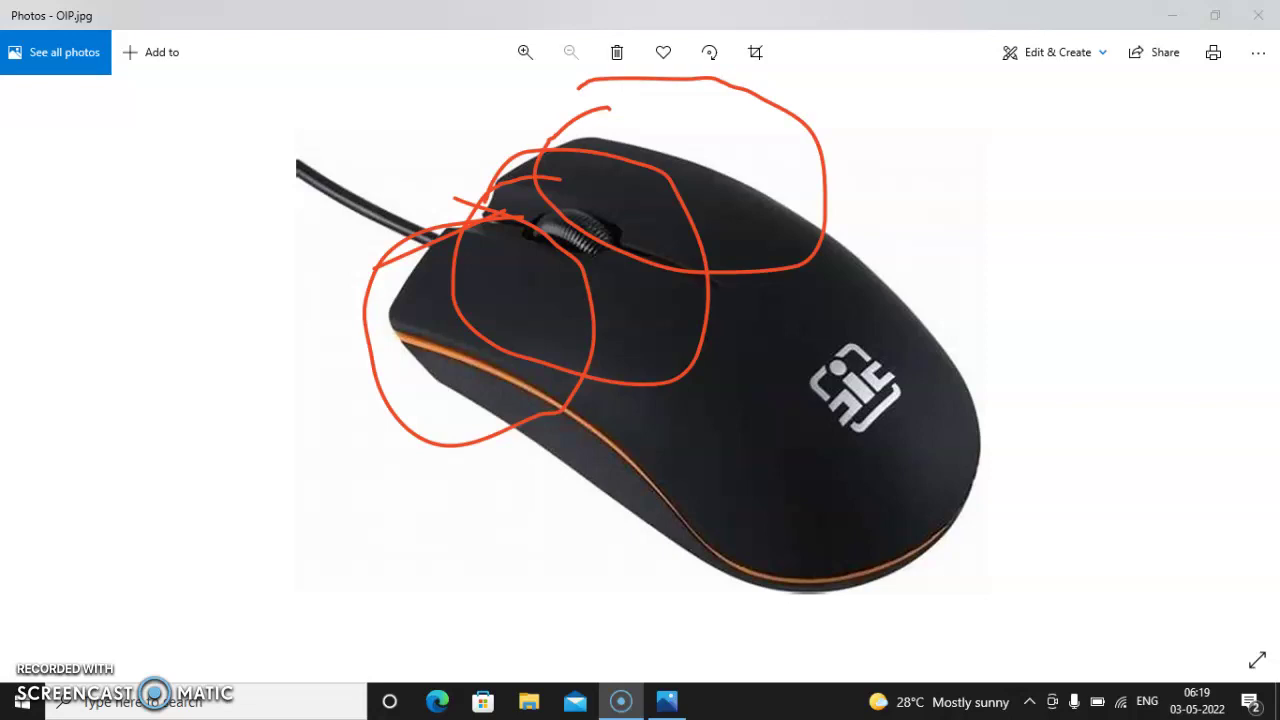
# Step: Draw a red arrow outward from the left mouse button and short red pointer lines at both buttons
pyautogui.moveTo(446, 318); pyautogui.dragTo(197, 387)
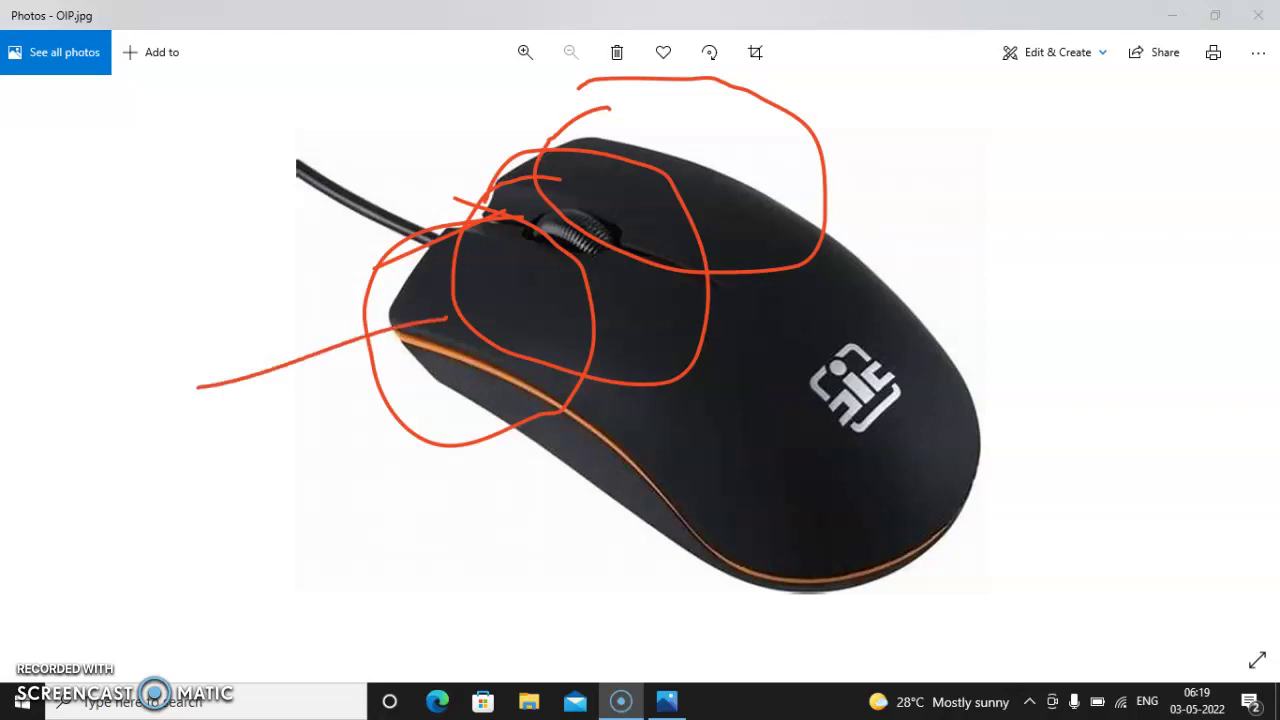
pyautogui.moveTo(249, 315)
pyautogui.mouseDown()
pyautogui.moveTo(181, 386)
pyautogui.moveTo(277, 422)
pyautogui.mouseUp()
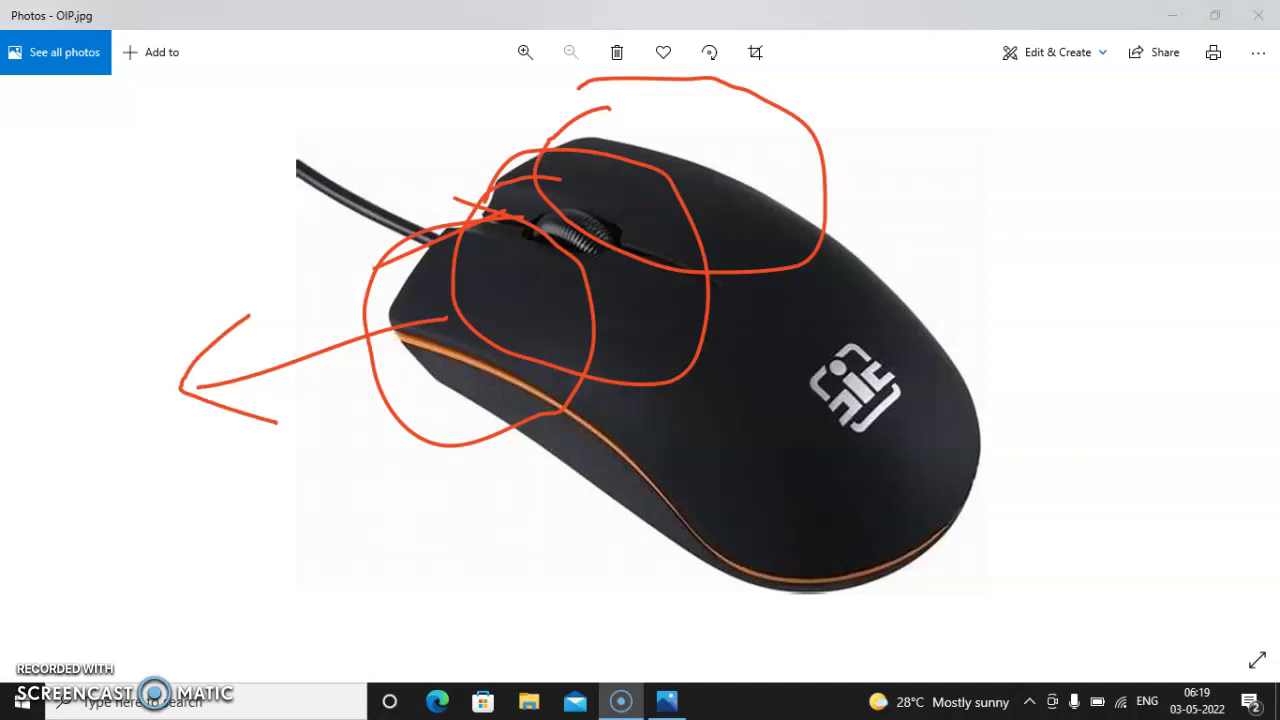
pyautogui.moveTo(438, 310); pyautogui.dragTo(320, 268)
pyautogui.moveTo(600, 167)
pyautogui.mouseDown()
pyautogui.moveTo(670, 94)
pyautogui.moveTo(634, 101)
pyautogui.moveTo(702, 131)
pyautogui.mouseUp()
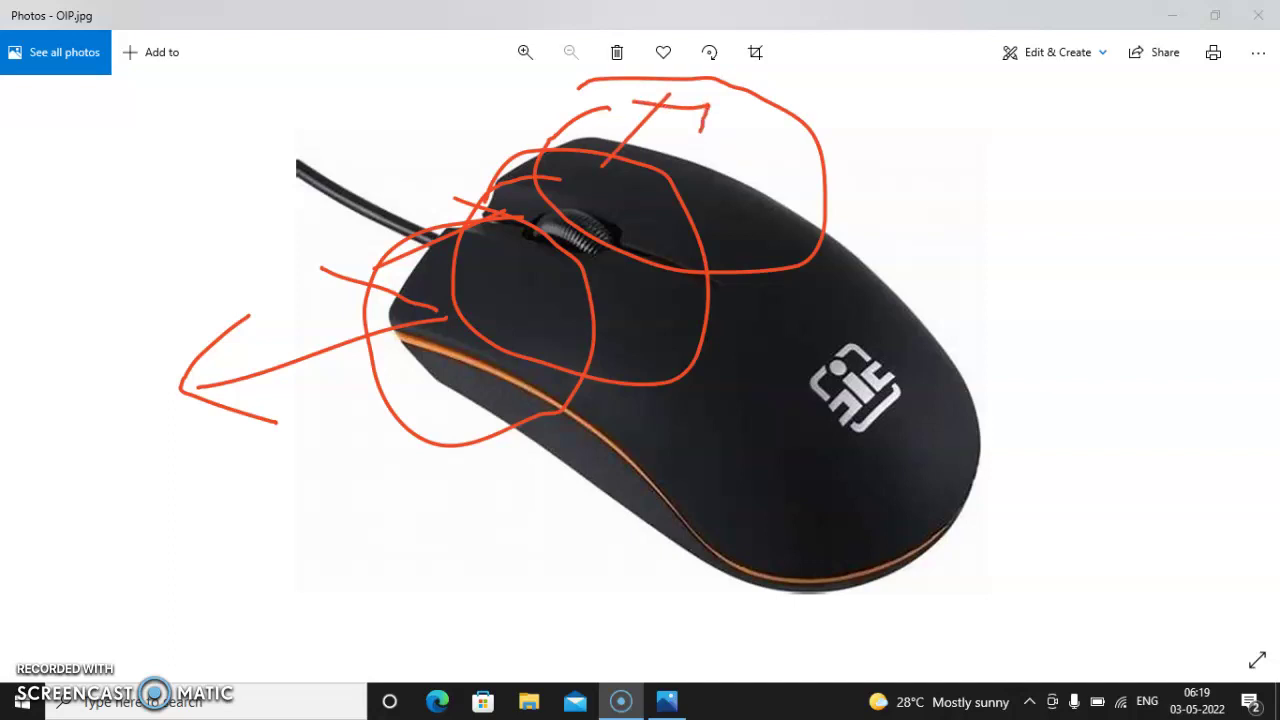
pyautogui.moveTo(310, 236)
pyautogui.mouseDown()
pyautogui.moveTo(310, 296)
pyautogui.moveTo(314, 195)
pyautogui.moveTo(376, 240)
pyautogui.mouseUp()
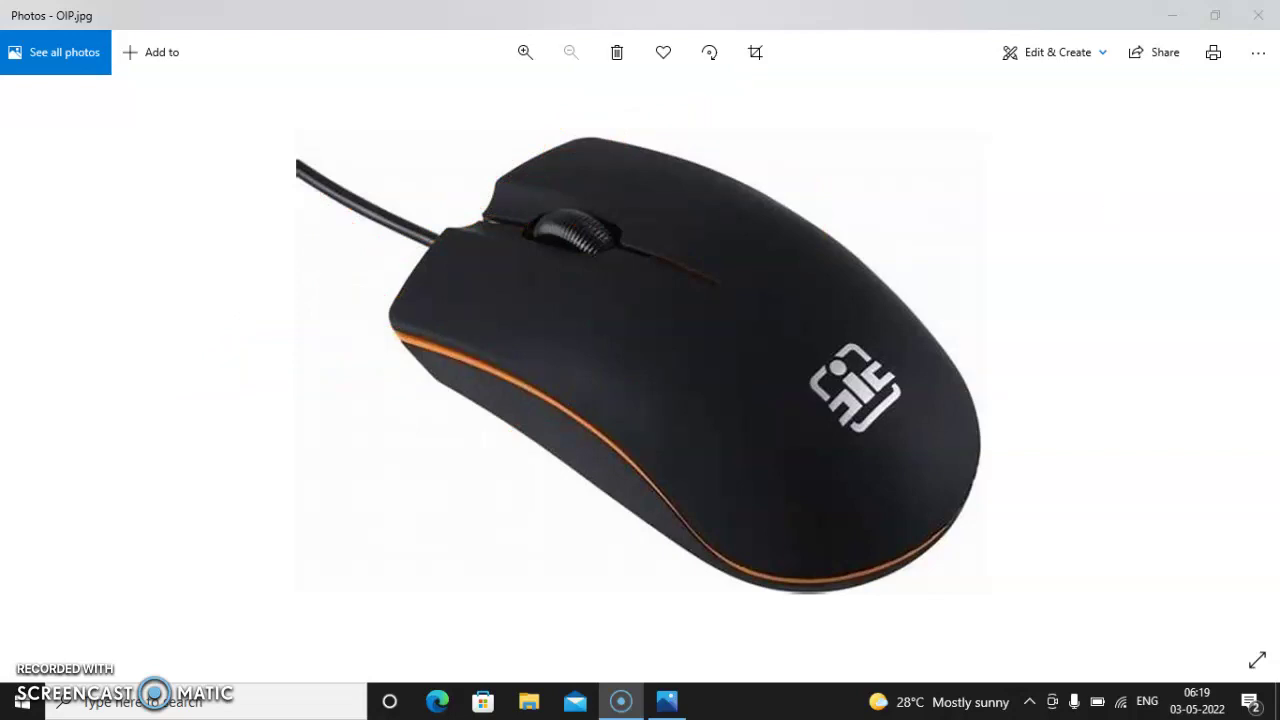
# Step: Restore the picture window to its smaller size and move it to the desktop's upper-left corner
pyautogui.click(1214, 15)
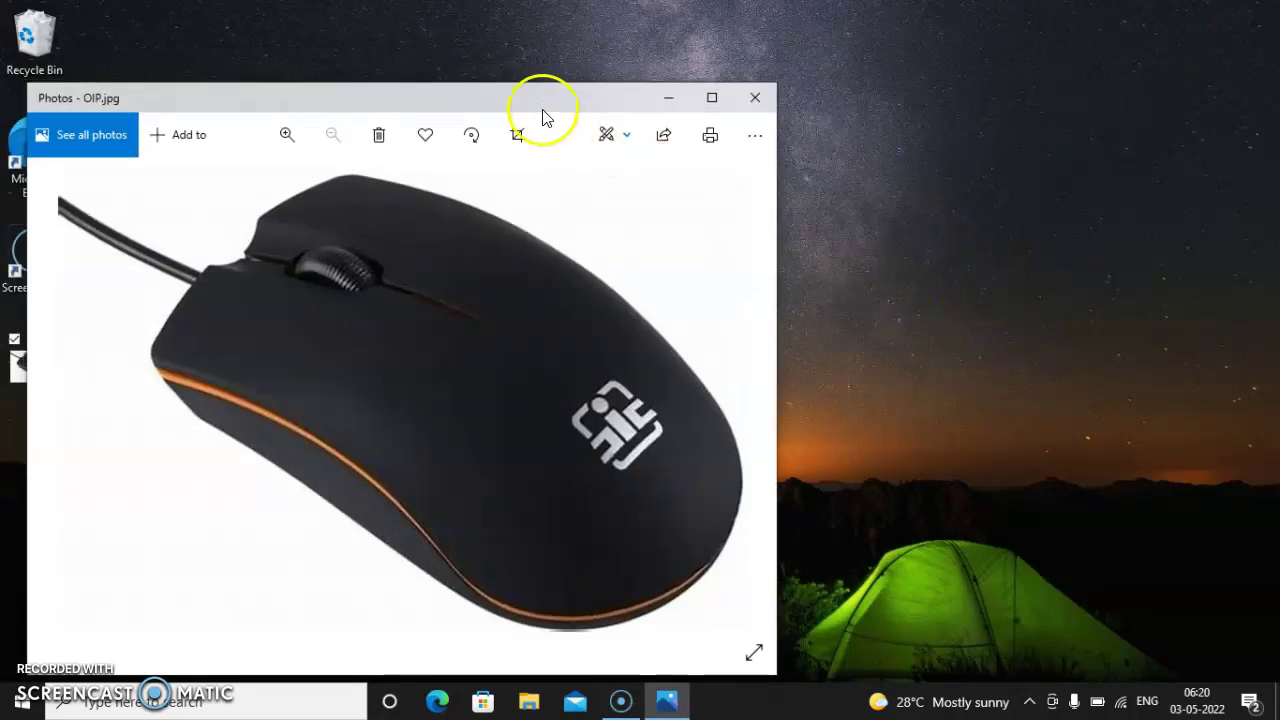
pyautogui.moveTo(545, 98); pyautogui.dragTo(490, 29)
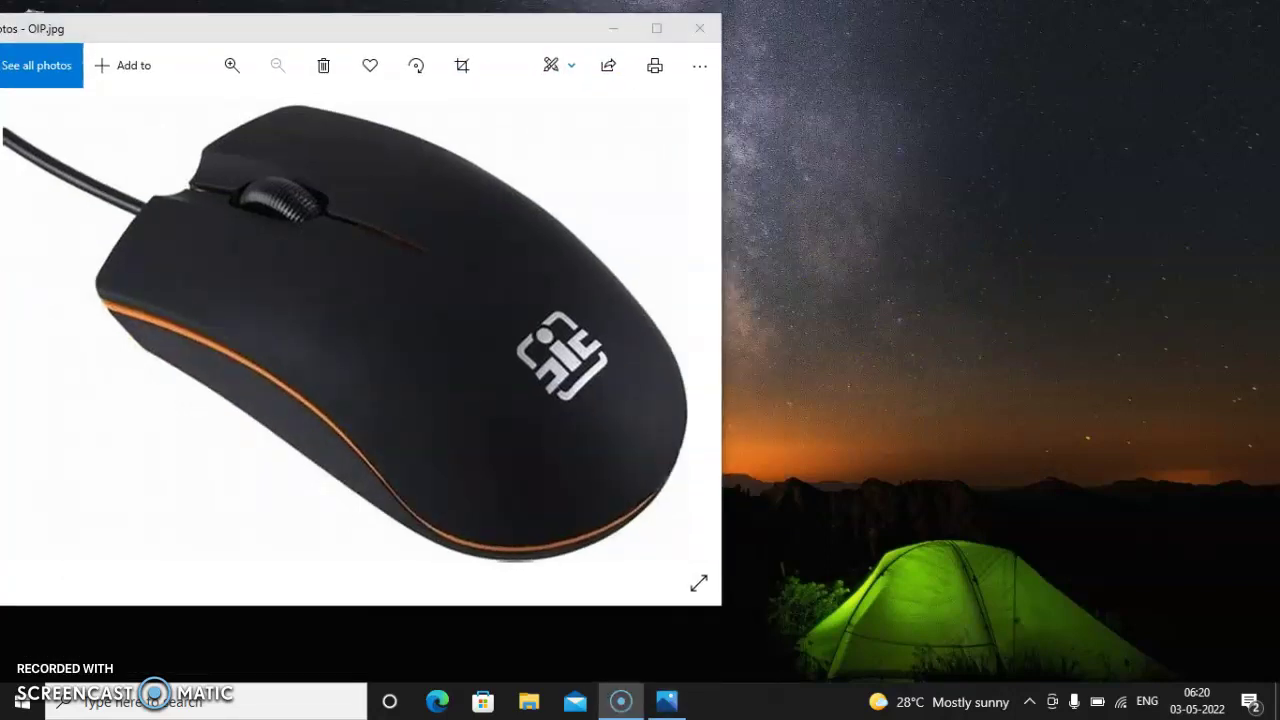
pyautogui.moveTo(740, 140)
pyautogui.mouseDown()
pyautogui.moveTo(834, 228)
pyautogui.moveTo(1148, 338)
pyautogui.mouseUp()
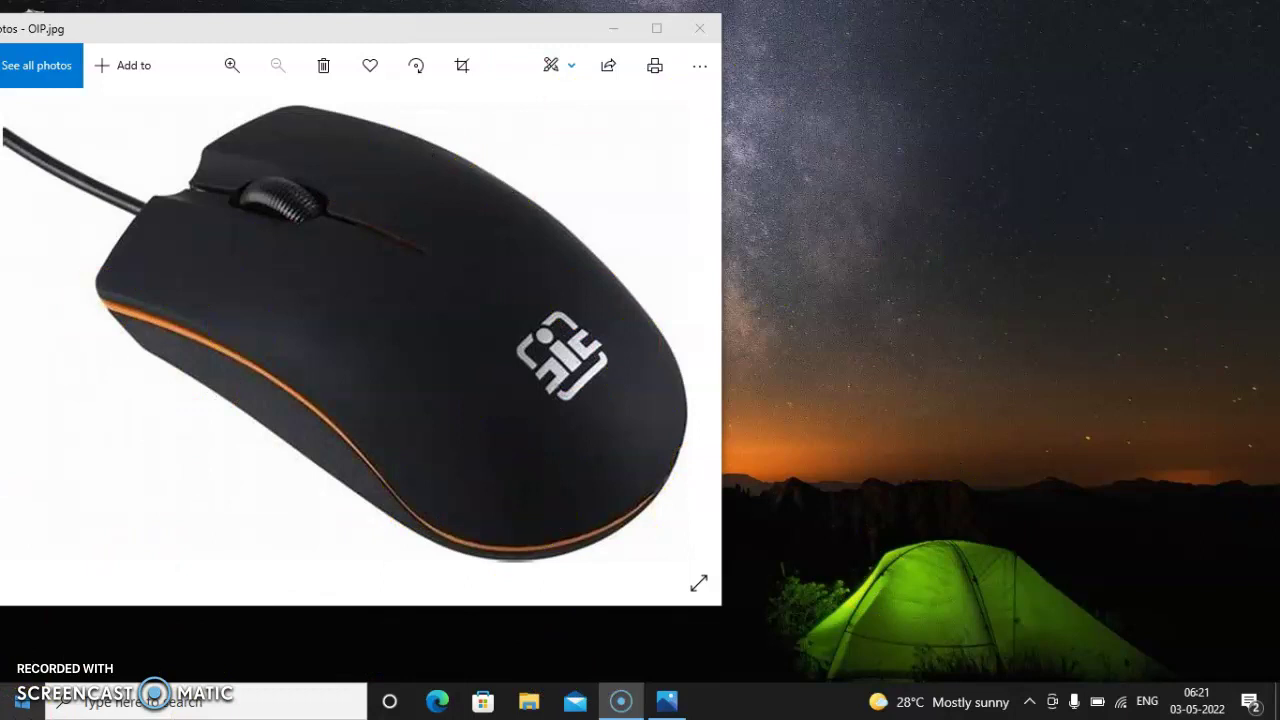
# Step: Look through the list of installed apps for Paint
pyautogui.click(17, 708)
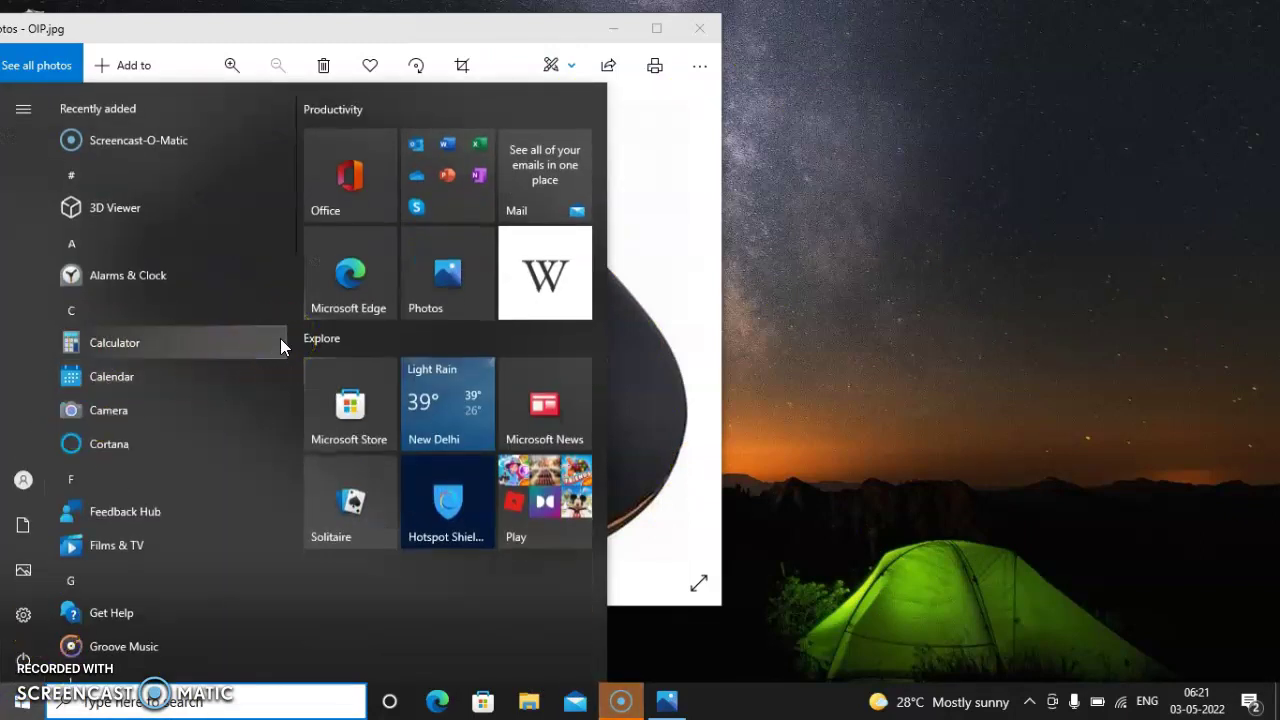
pyautogui.scroll(-10, 171, 435)
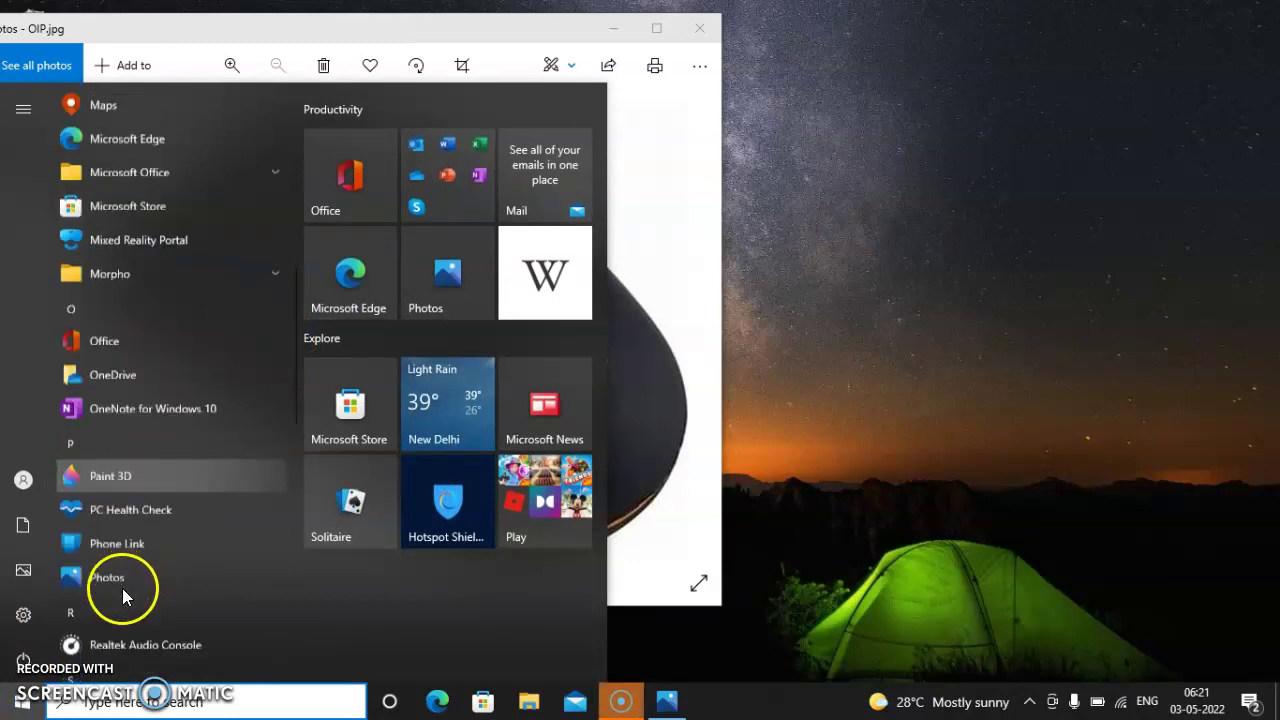
pyautogui.scroll(-6, 121, 591)
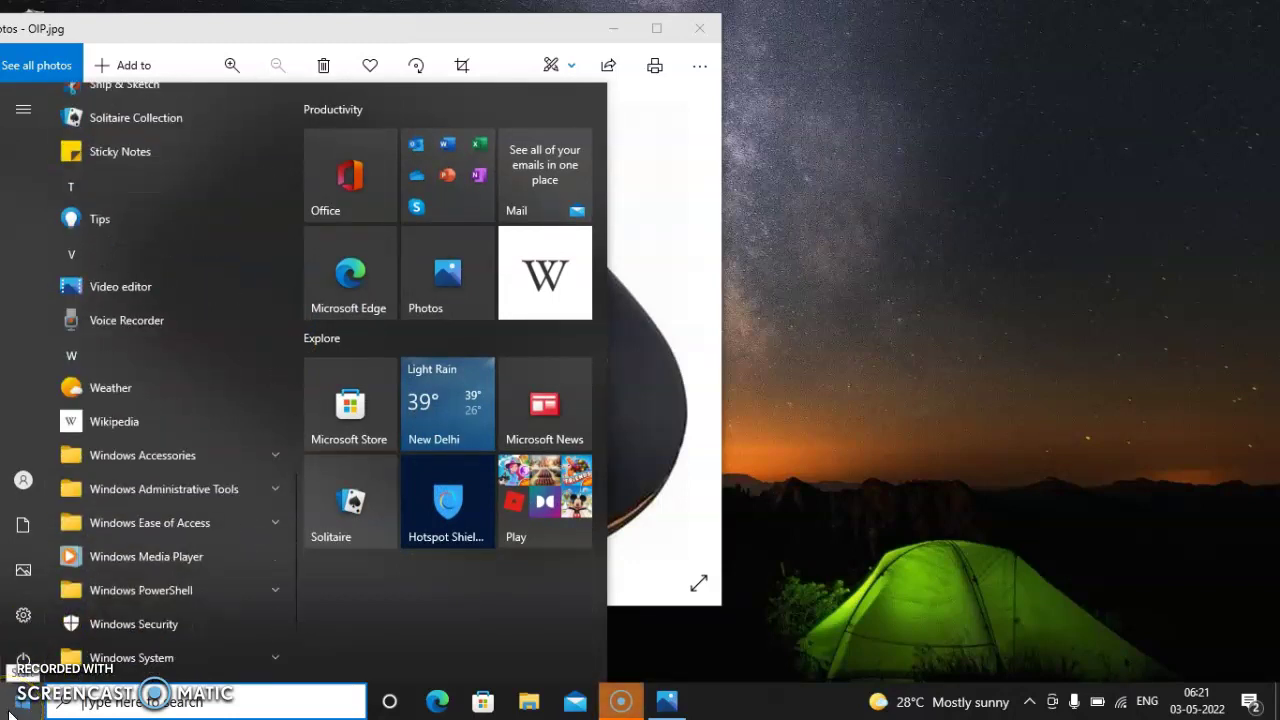
pyautogui.scroll(-1, 174, 490)
pyautogui.scroll(-1, 174, 490)
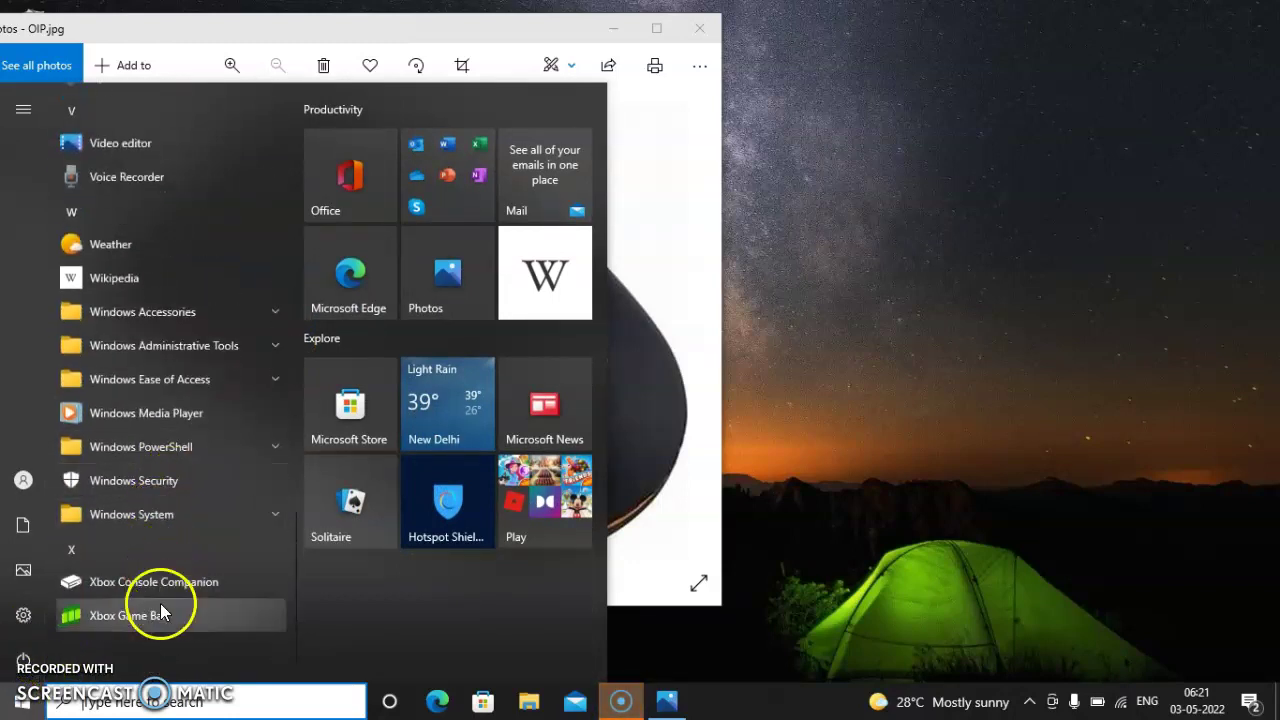
pyautogui.scroll(6, 177, 375)
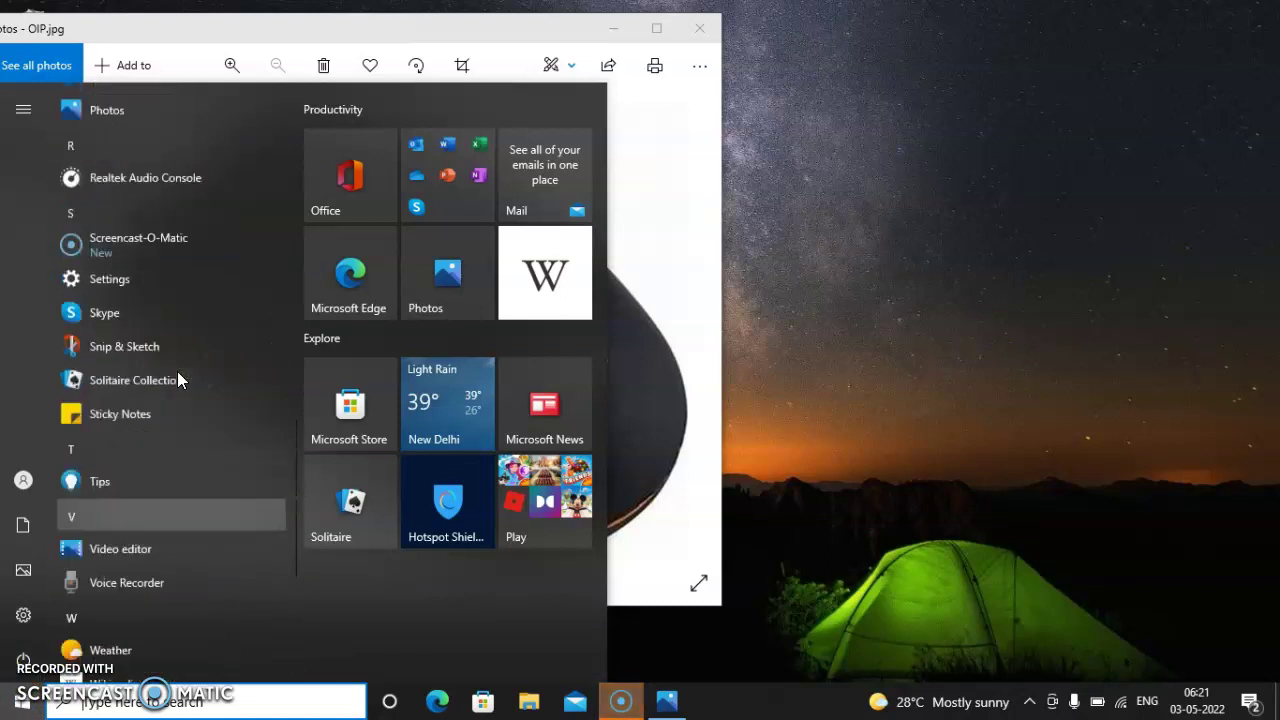
pyautogui.scroll(5, 177, 378)
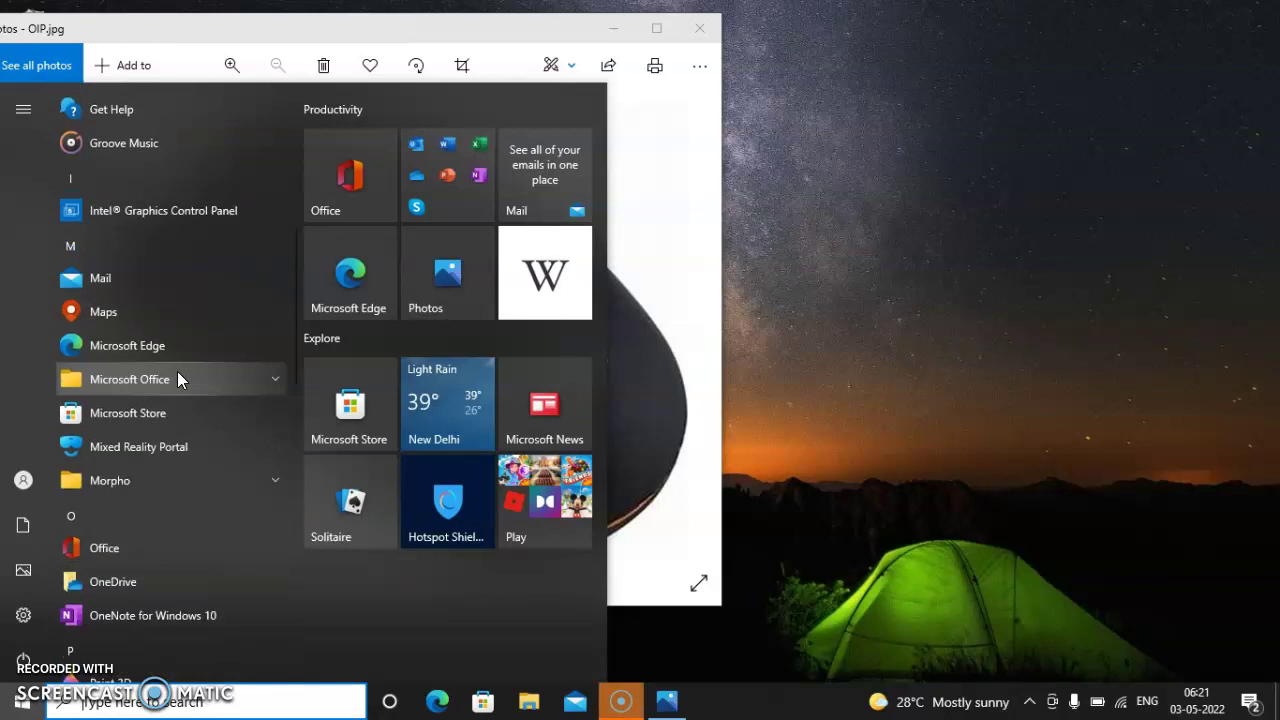
# Step: Search the computer for "paint" and open the Paint app
pyautogui.click(143, 700)
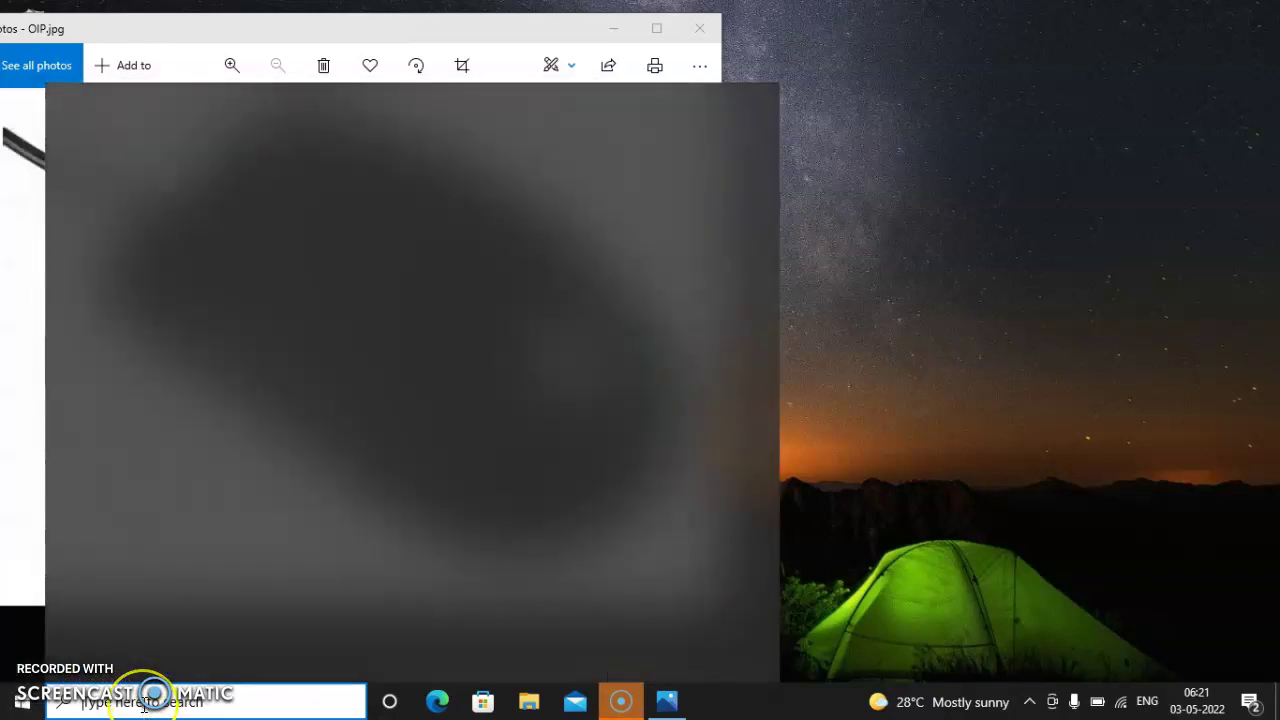
pyautogui.write('pai')
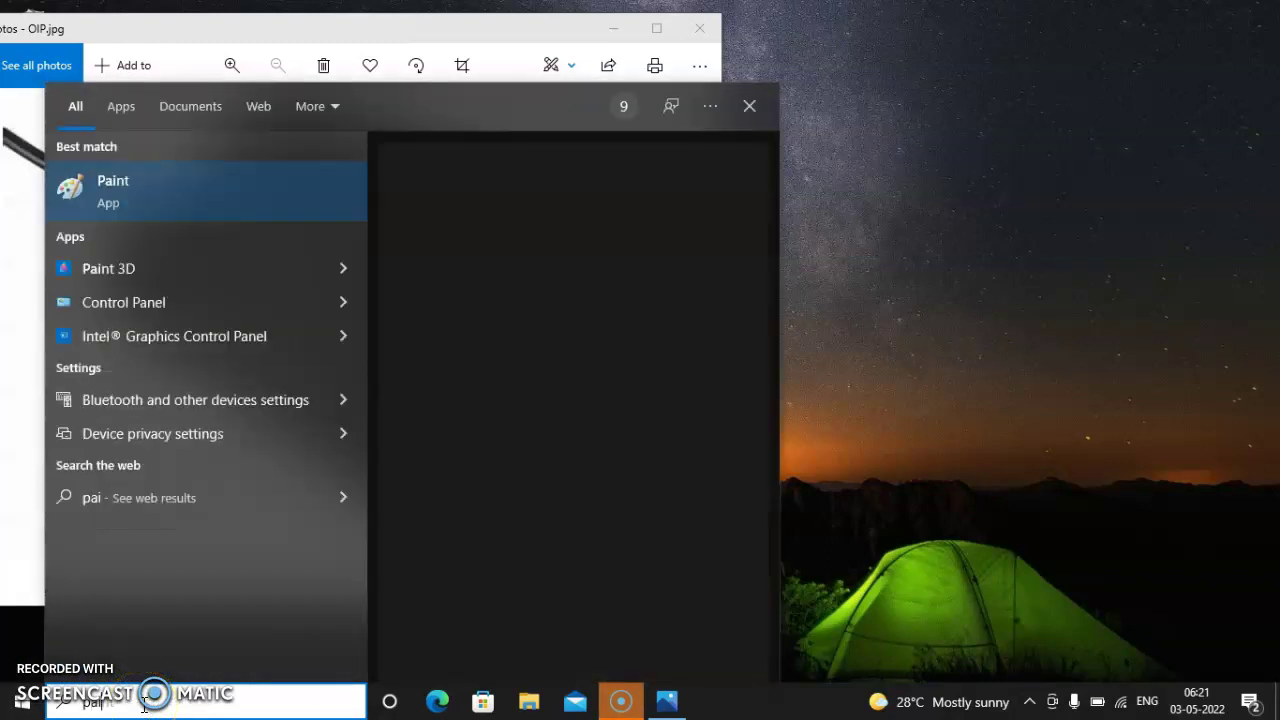
pyautogui.write('nt')
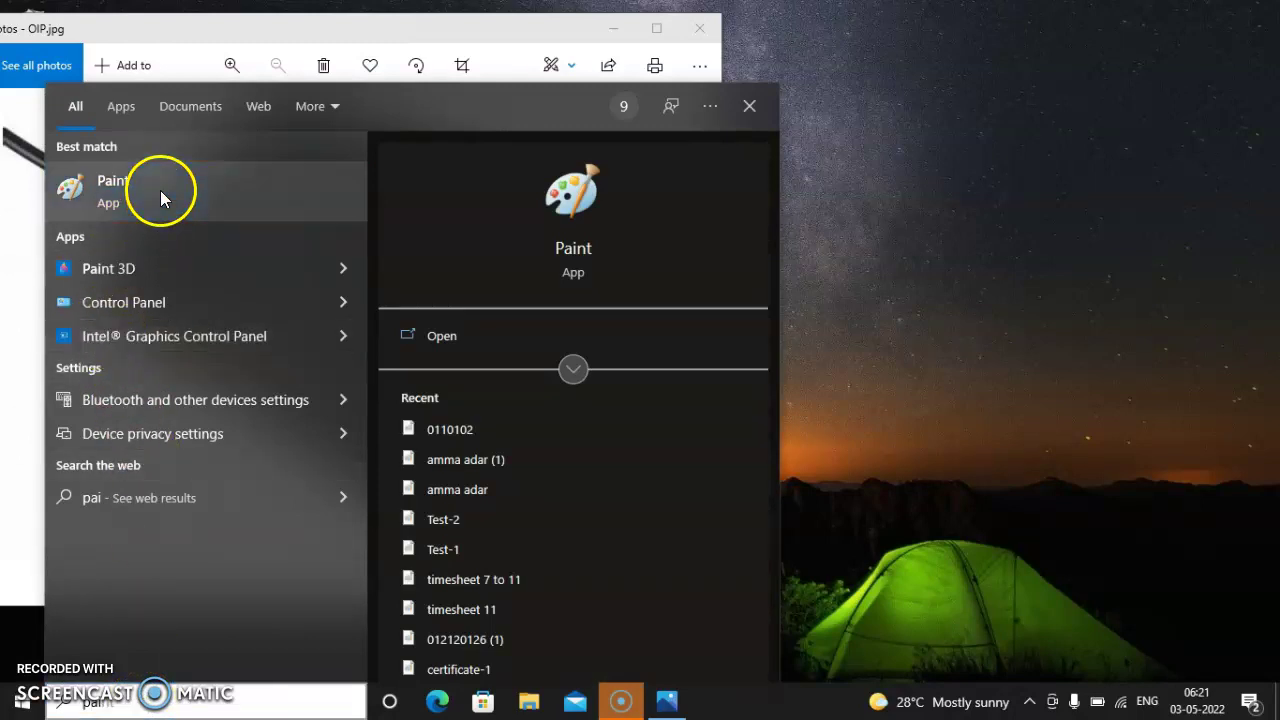
pyautogui.click(160, 190)
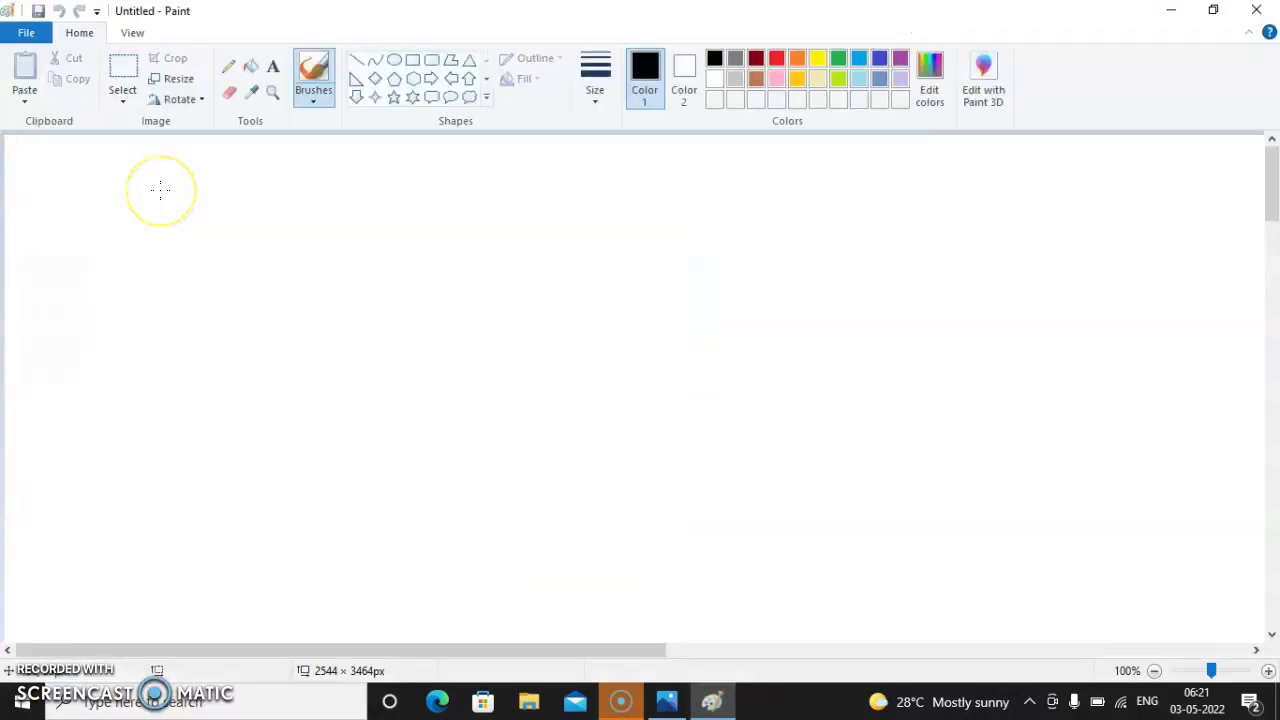
pyautogui.click(214, 200)
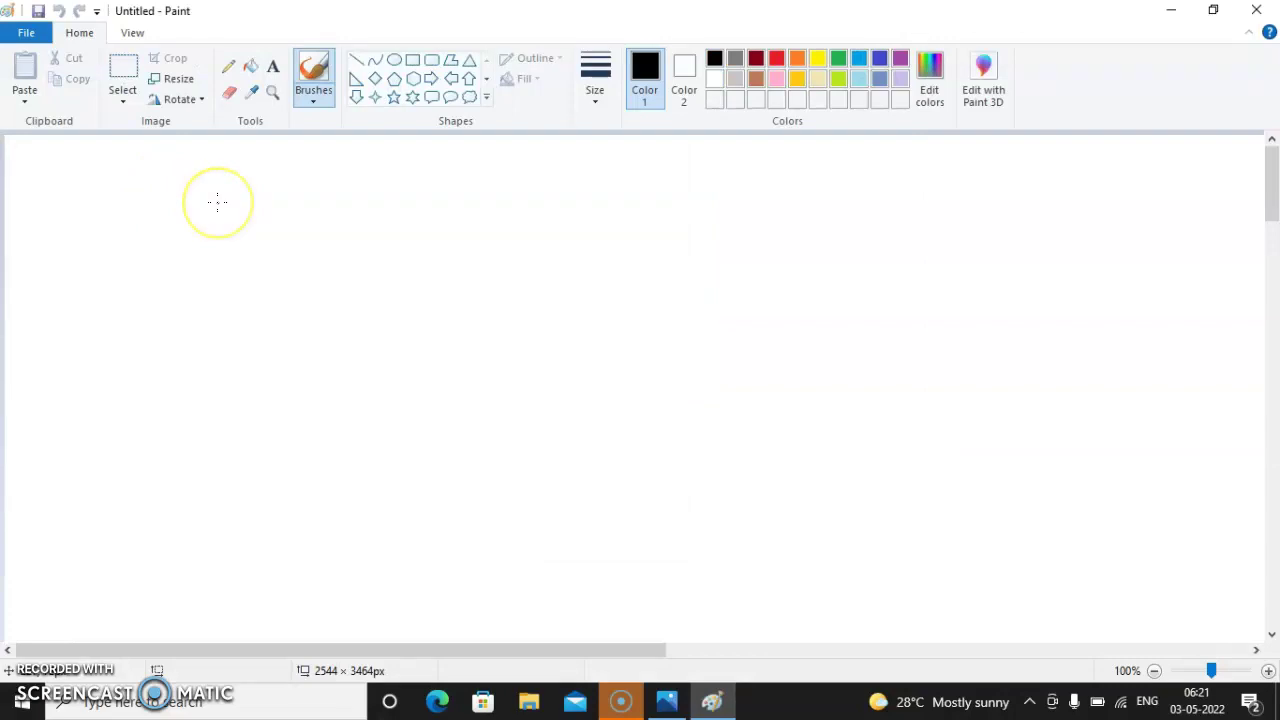
# Step: Fill the entire blank canvas with black in a maximized Paint window
pyautogui.keyDown('ctrl'); pyautogui.scroll(-2, 216, 203); pyautogui.keyUp('ctrl')
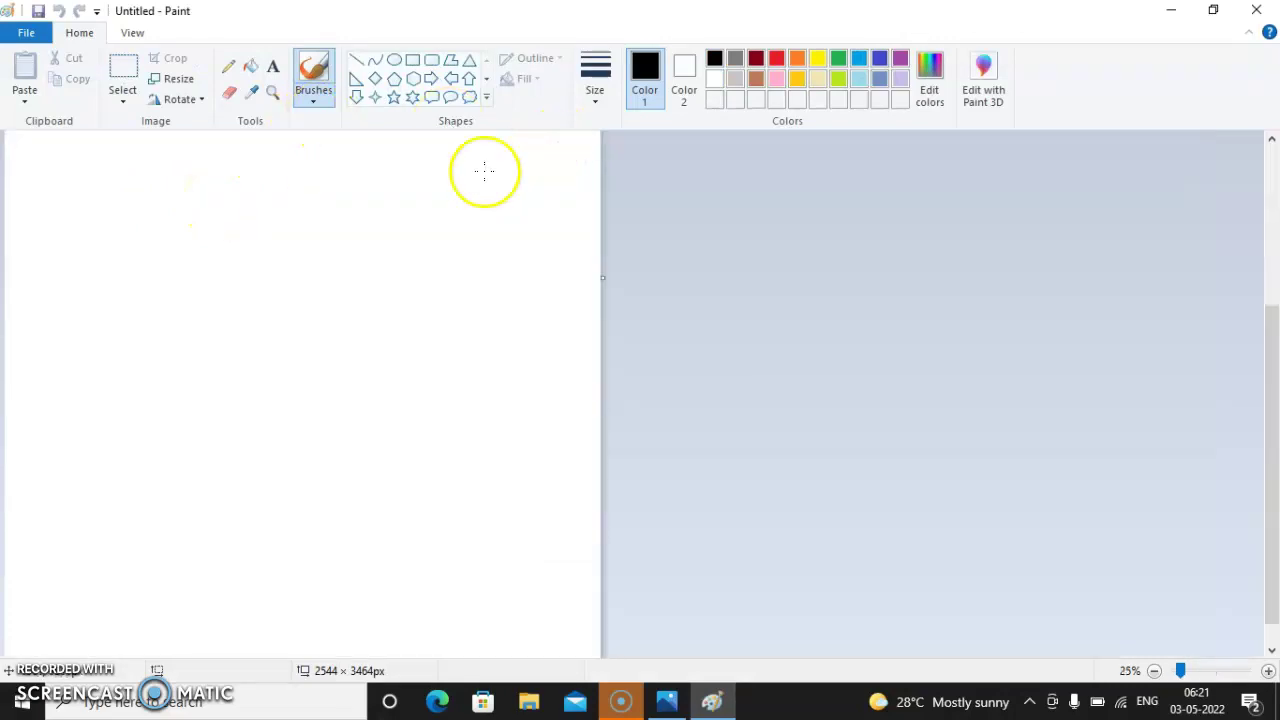
pyautogui.click(252, 67)
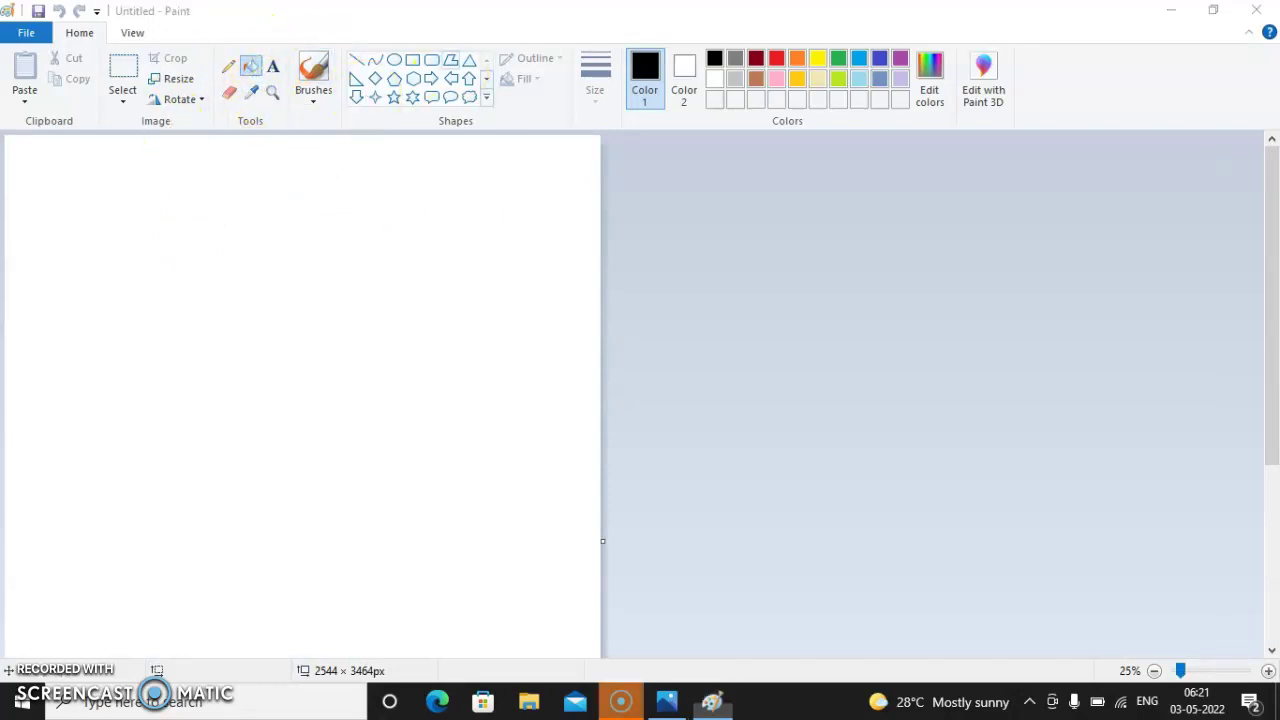
pyautogui.press('super+Down')
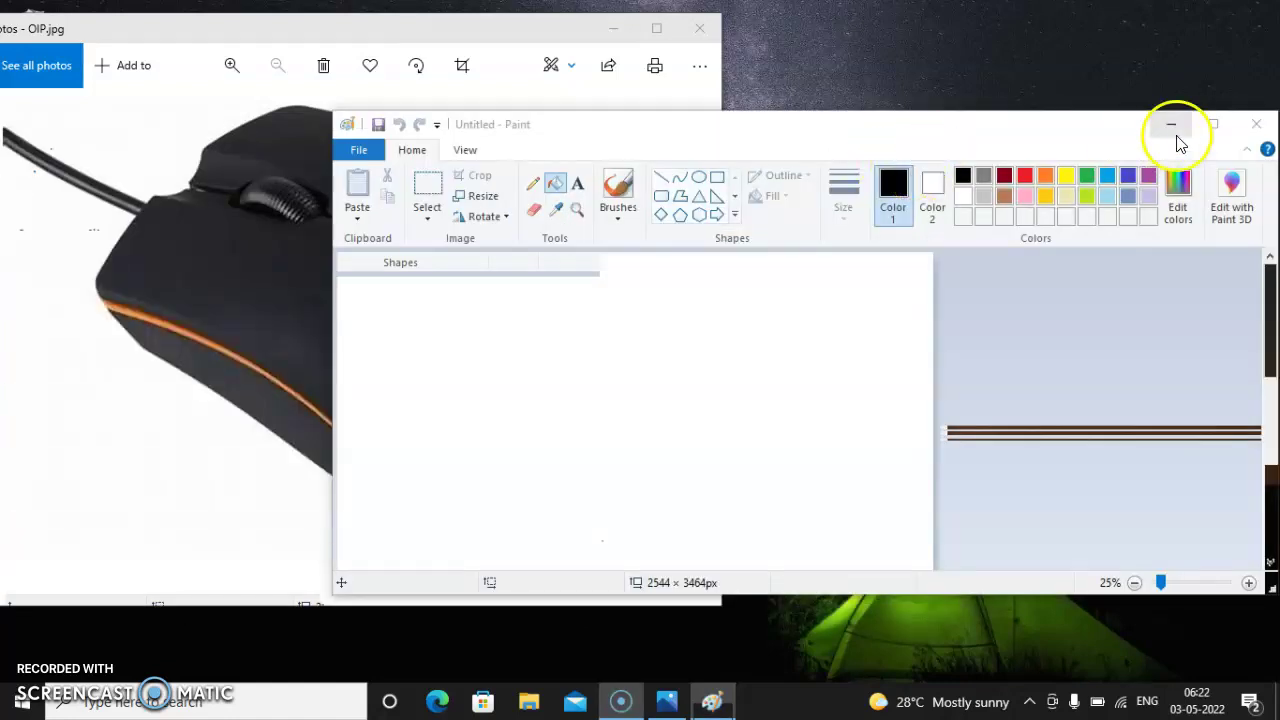
pyautogui.click(1204, 128)
pyautogui.click(197, 253)
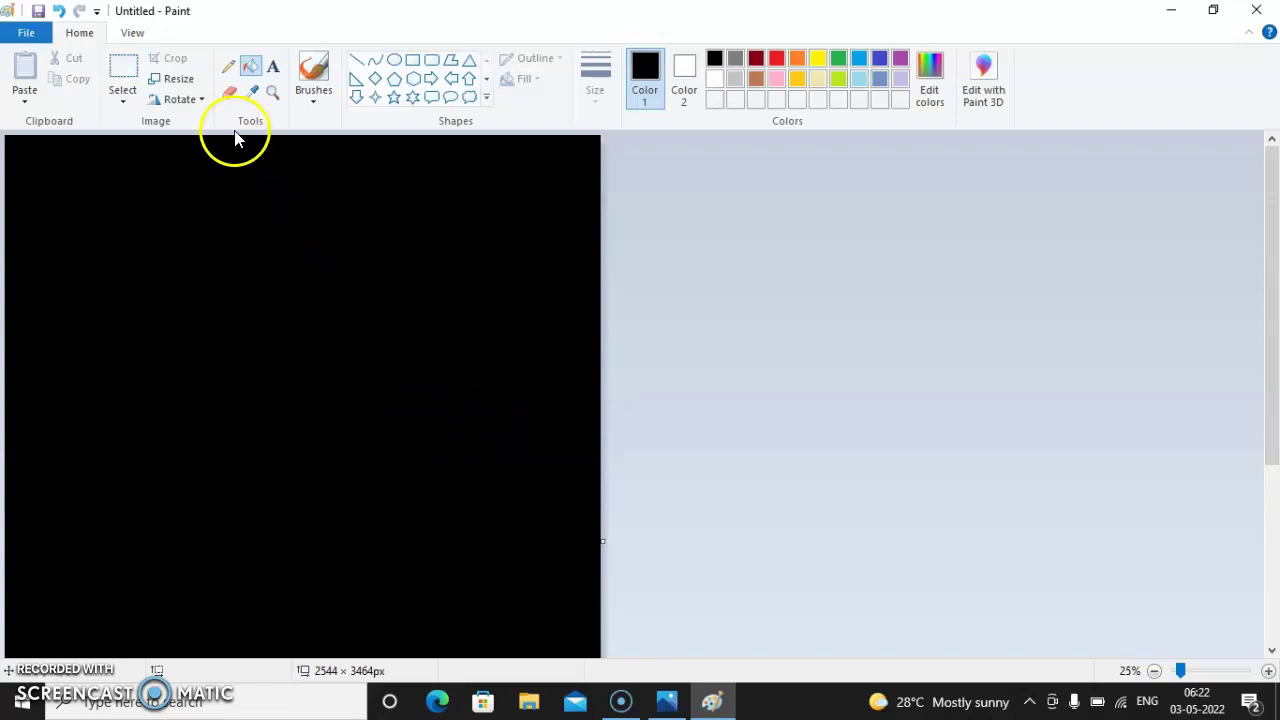
# Step: Select the Eraser tool for use on the black canvas
pyautogui.click(229, 100)
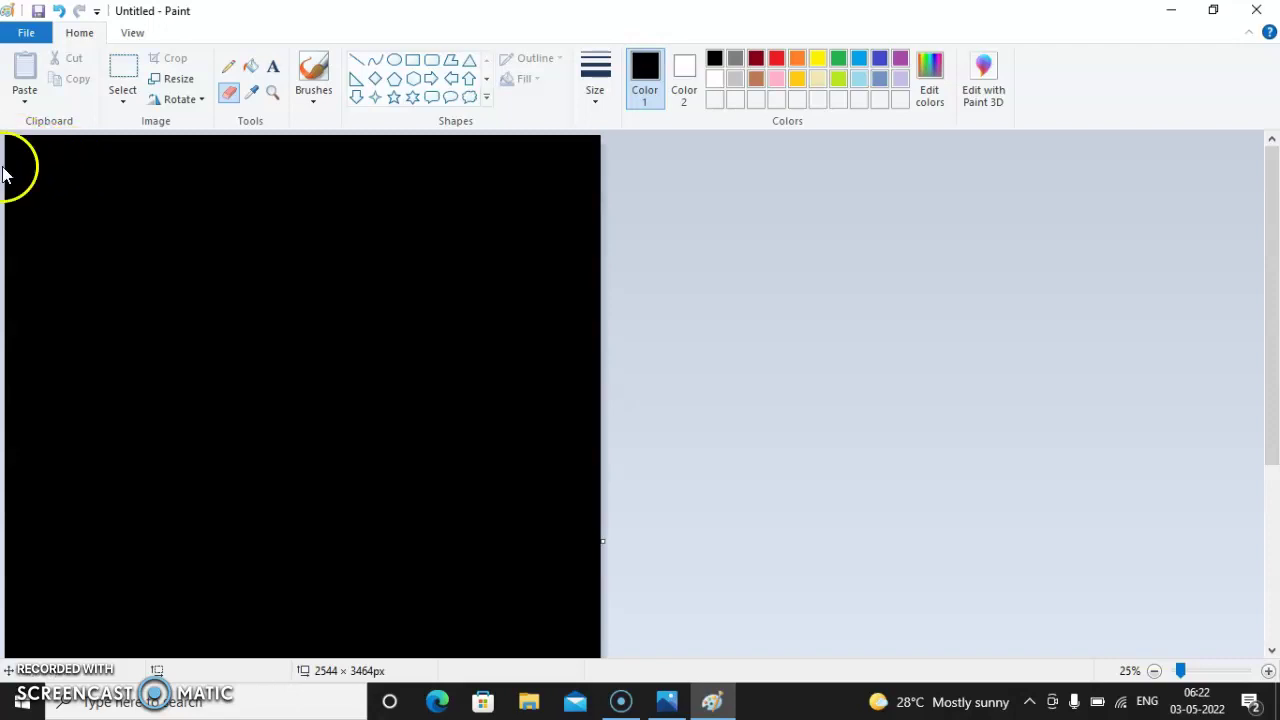
pyautogui.scroll(3, 94, 243)
pyautogui.scroll(1, 97, 244)
pyautogui.scroll(2, 94, 243)
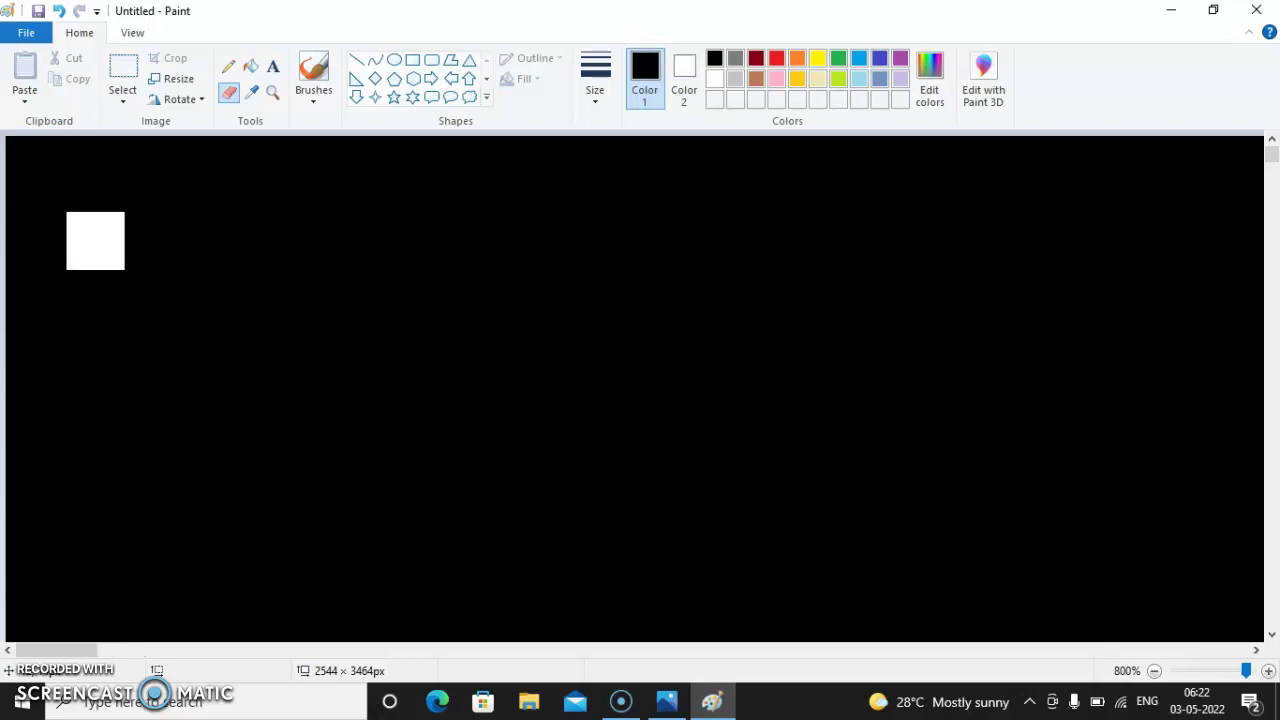
# Step: Shrink the canvas to 784 × 624 px by its lower-right corner
pyautogui.scroll(-2, 131, 237)
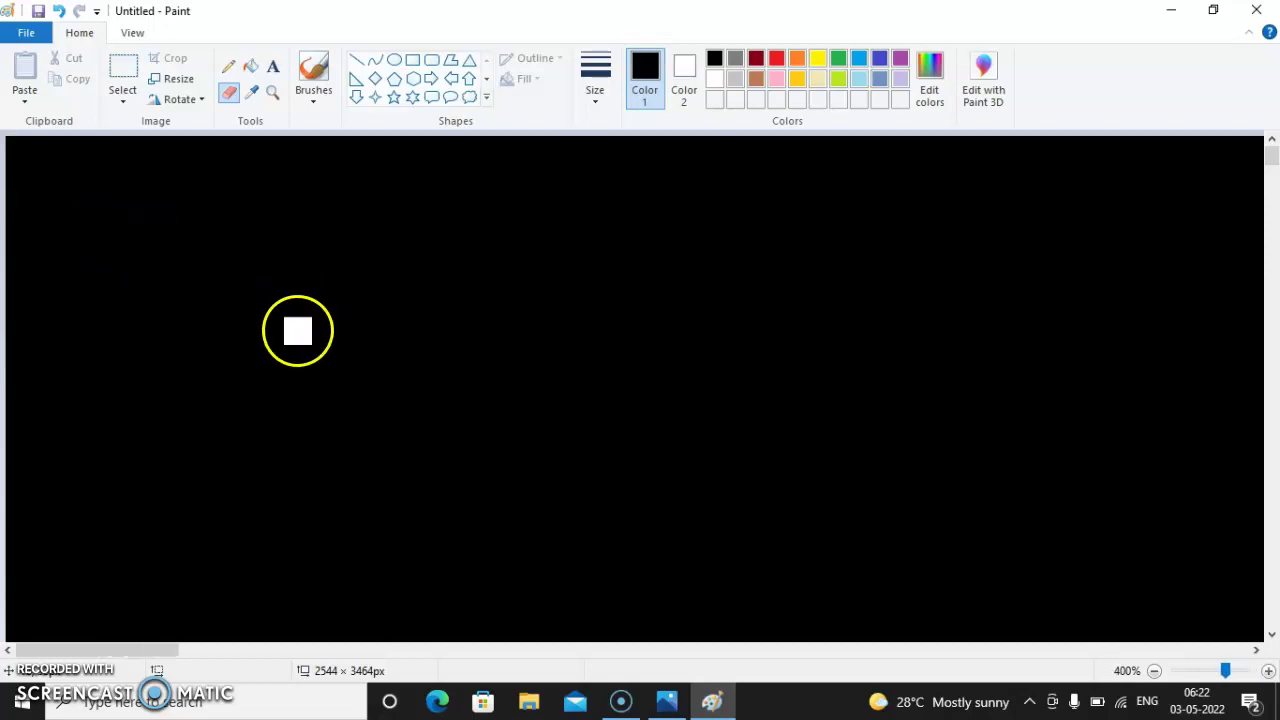
pyautogui.scroll(-5, 302, 322)
pyautogui.moveTo(305, 544); pyautogui.dragTo(190, 248)
pyautogui.scroll(2, 1262, 668)
pyautogui.scroll(3, 1250, 670)
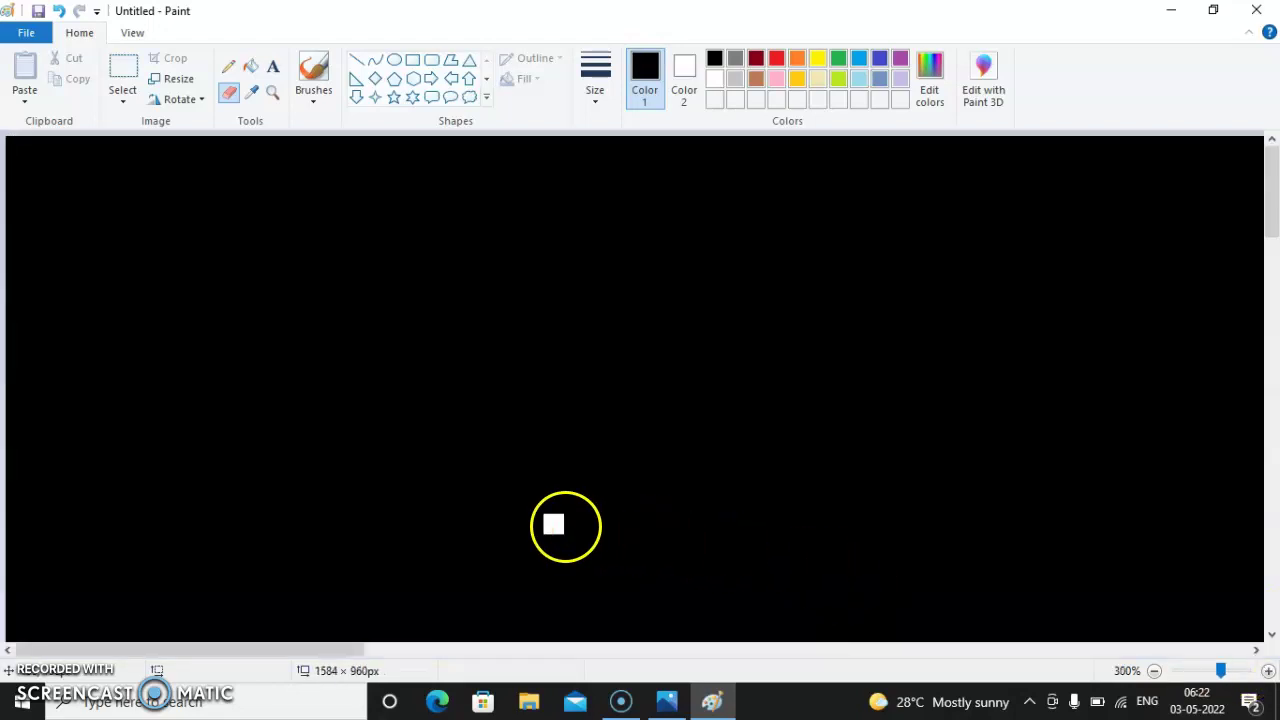
pyautogui.scroll(-5, 280, 413)
pyautogui.moveTo(192, 244); pyautogui.dragTo(98, 209)
pyautogui.scroll(9, 60, 216)
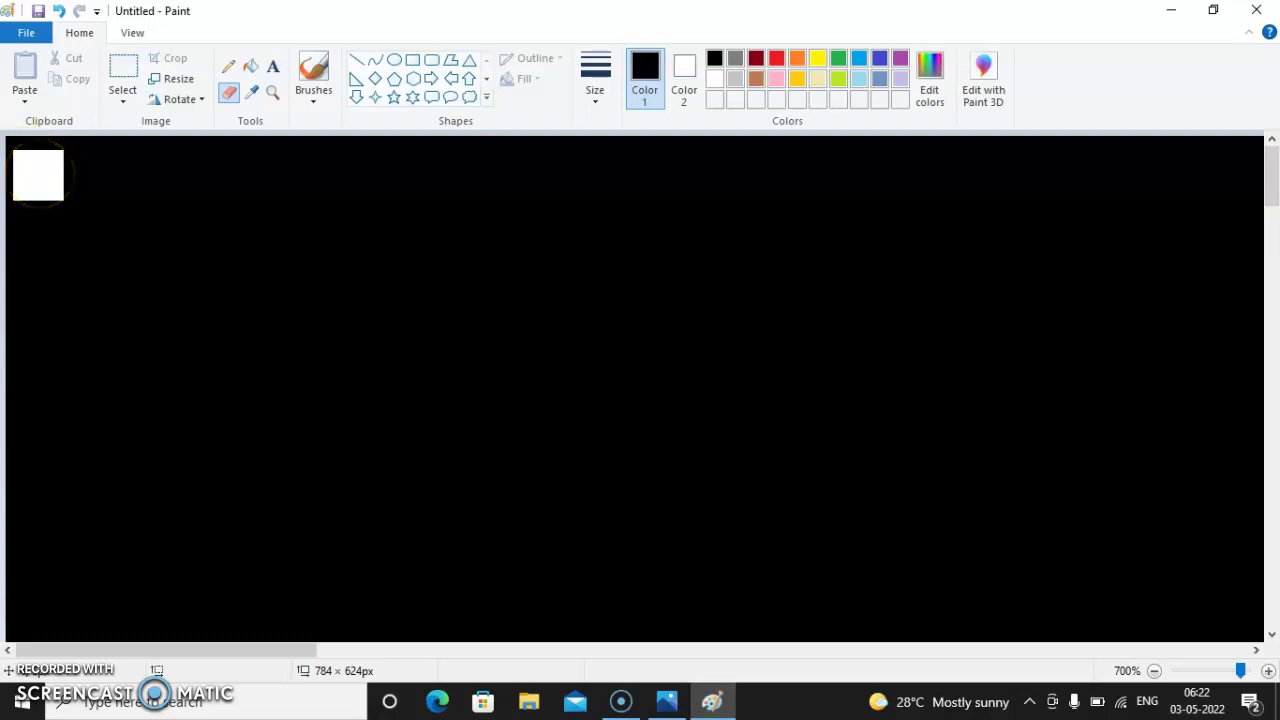
# Step: Fill the entire black canvas with white, the secondary colour, using the Fill tool
pyautogui.click(38, 175)
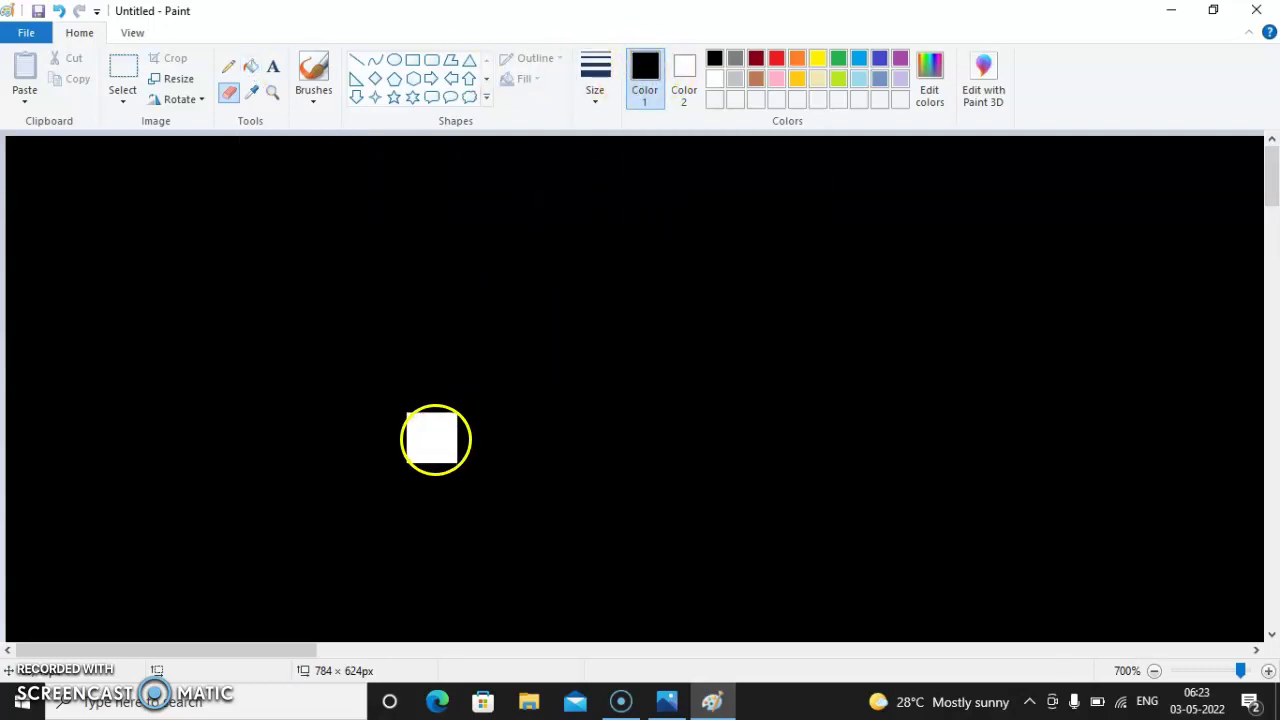
pyautogui.click(438, 400)
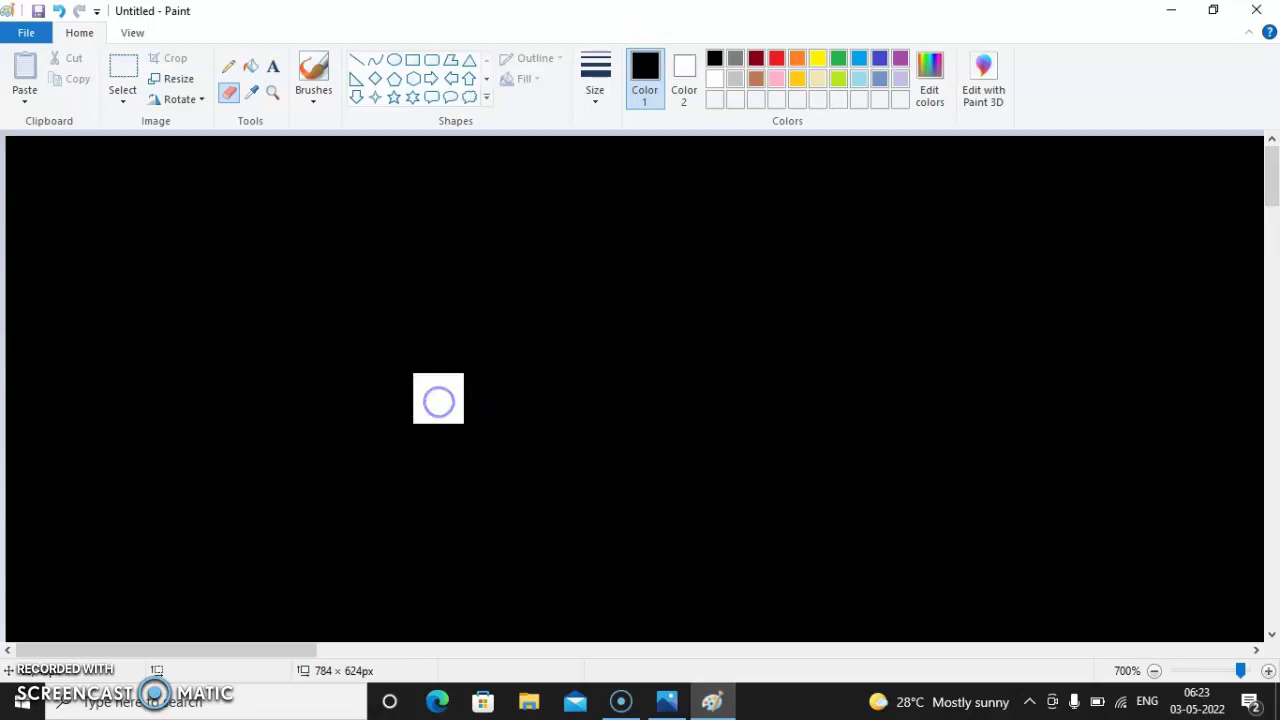
pyautogui.click(255, 70)
pyautogui.rightClick(314, 279)
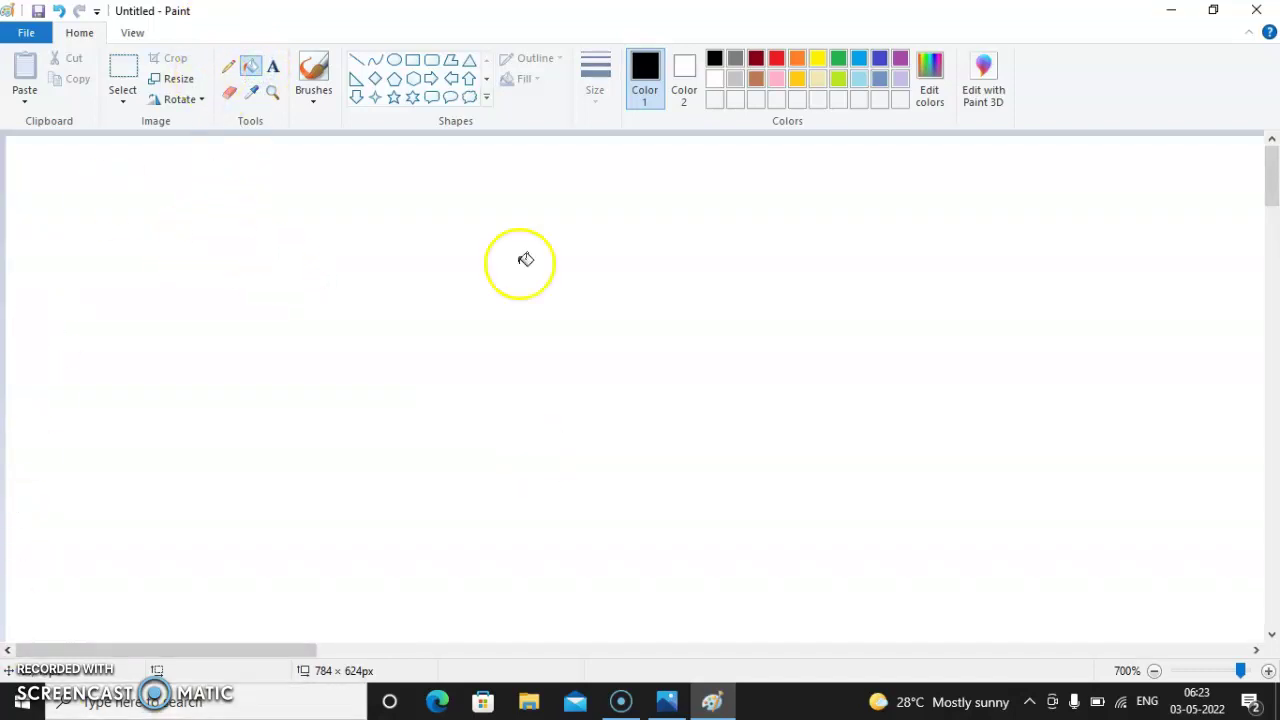
# Step: Fill the entire white canvas with black using the Fill tool
pyautogui.click(249, 93)
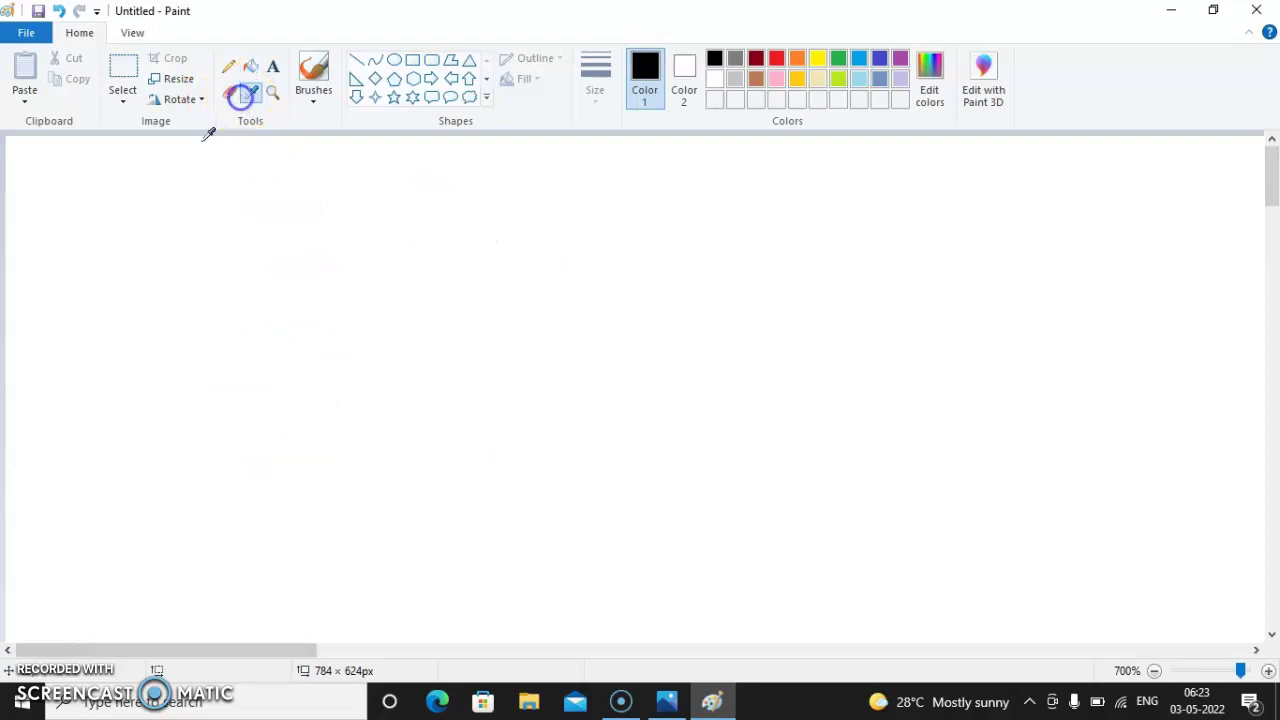
pyautogui.click(255, 68)
pyautogui.click(715, 64)
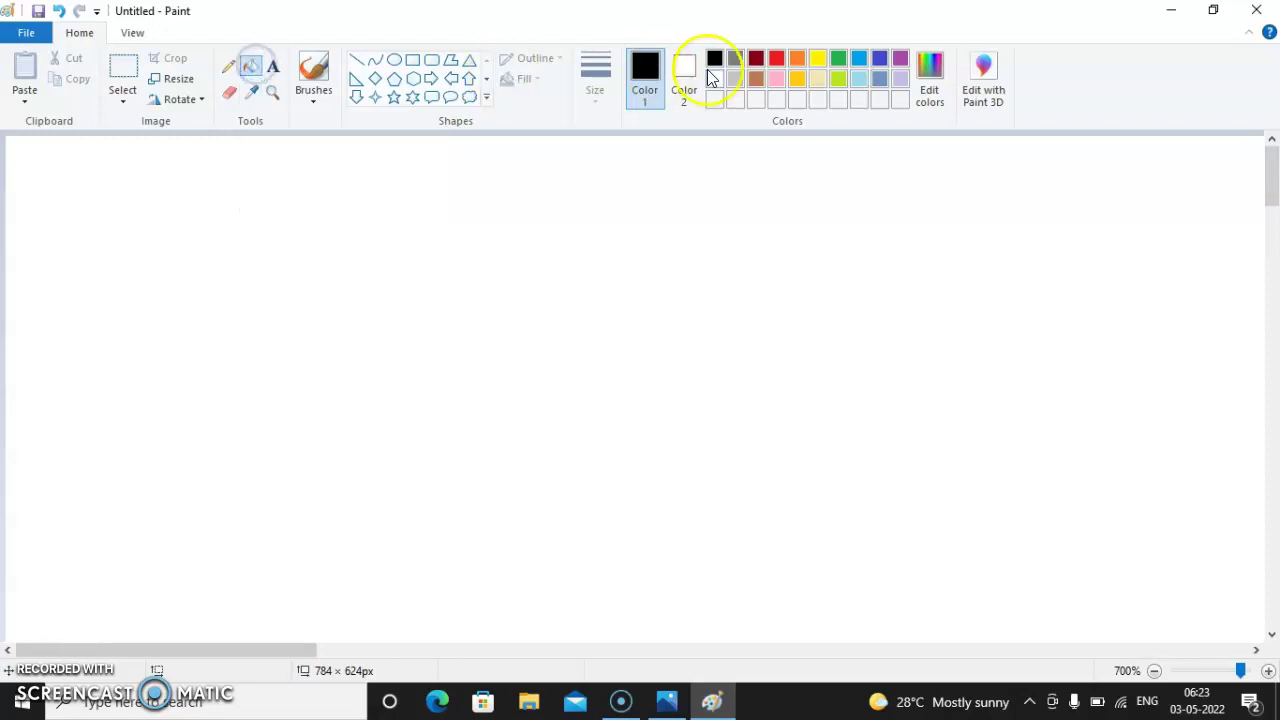
pyautogui.click(620, 701)
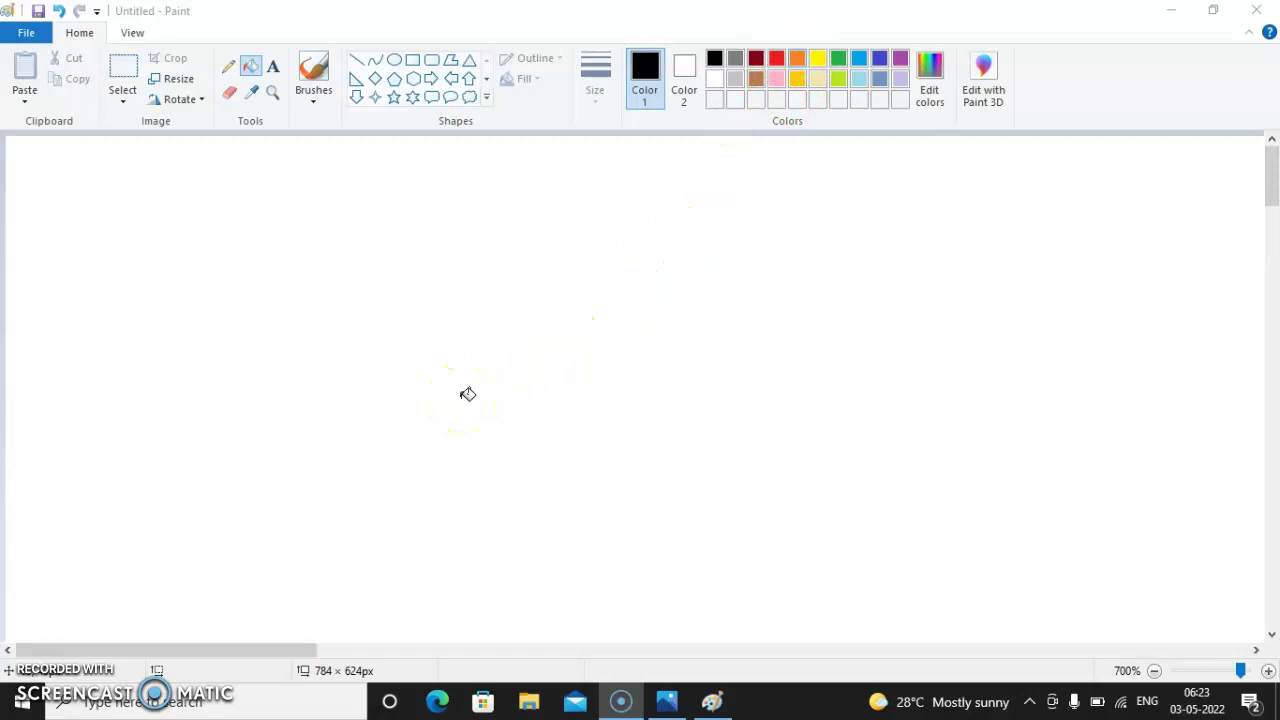
pyautogui.click(466, 396)
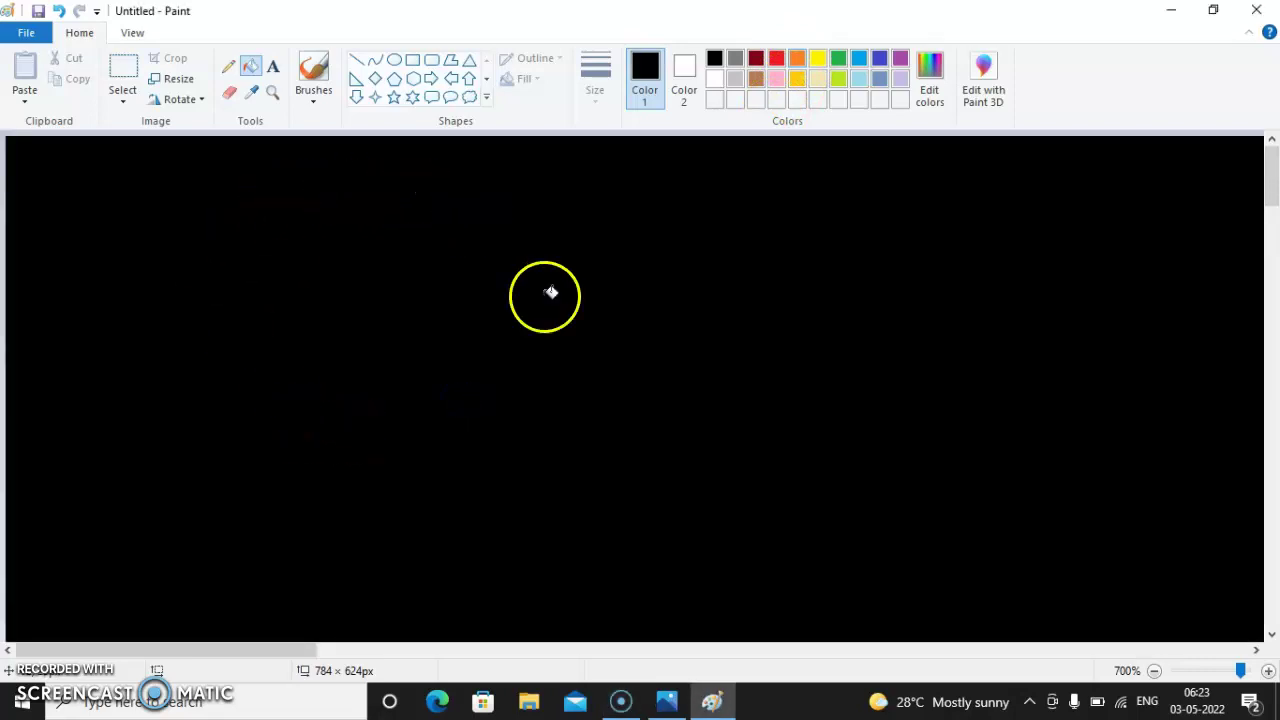
# Step: Erase a wavy path across the upper part of the black canvas, from its upper-left corner to its right edge
pyautogui.click(232, 97)
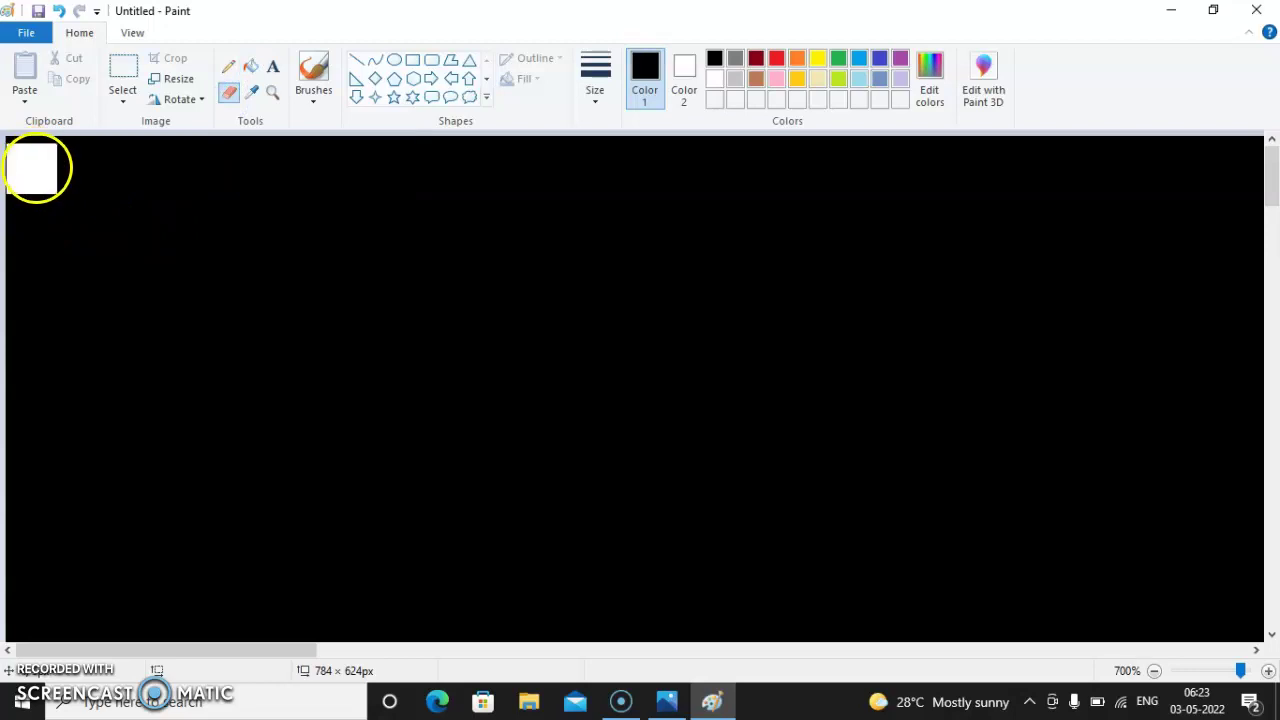
pyautogui.moveTo(34, 166)
pyautogui.mouseDown()
pyautogui.moveTo(361, 180)
pyautogui.moveTo(401, 214)
pyautogui.moveTo(455, 325)
pyautogui.moveTo(545, 394)
pyautogui.moveTo(1274, 381)
pyautogui.mouseUp()
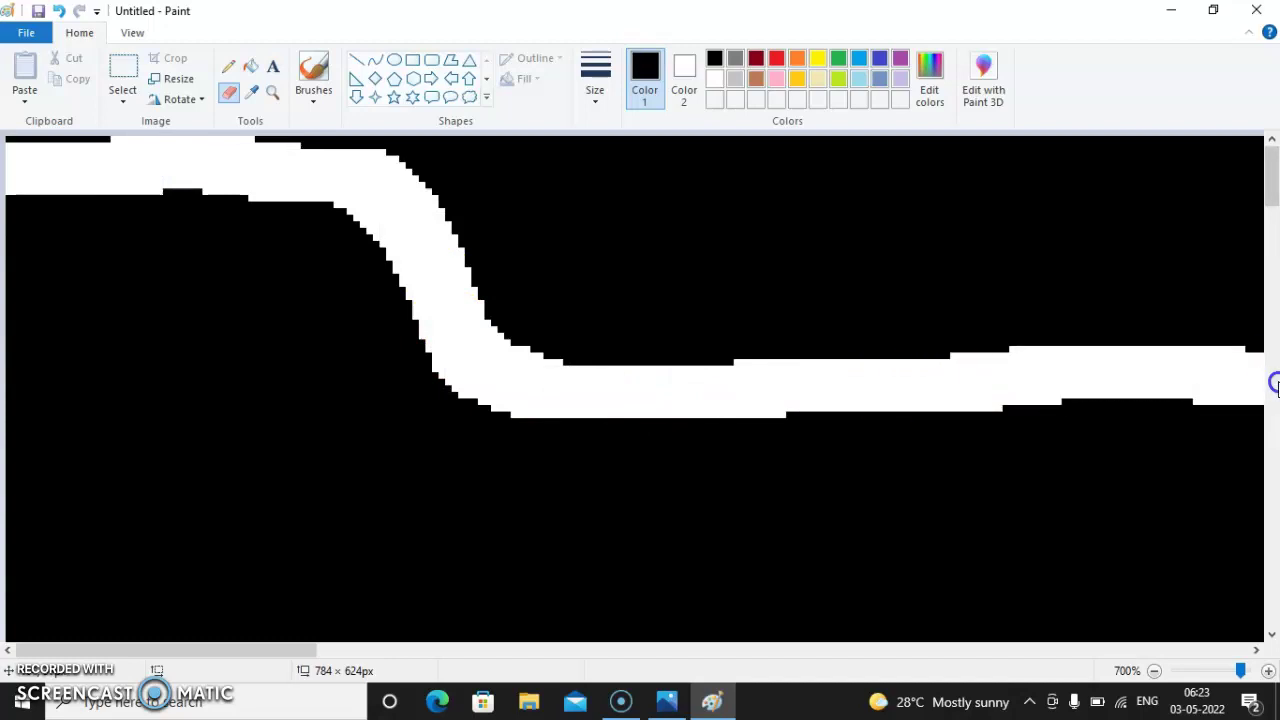
pyautogui.scroll(-4, 990, 378)
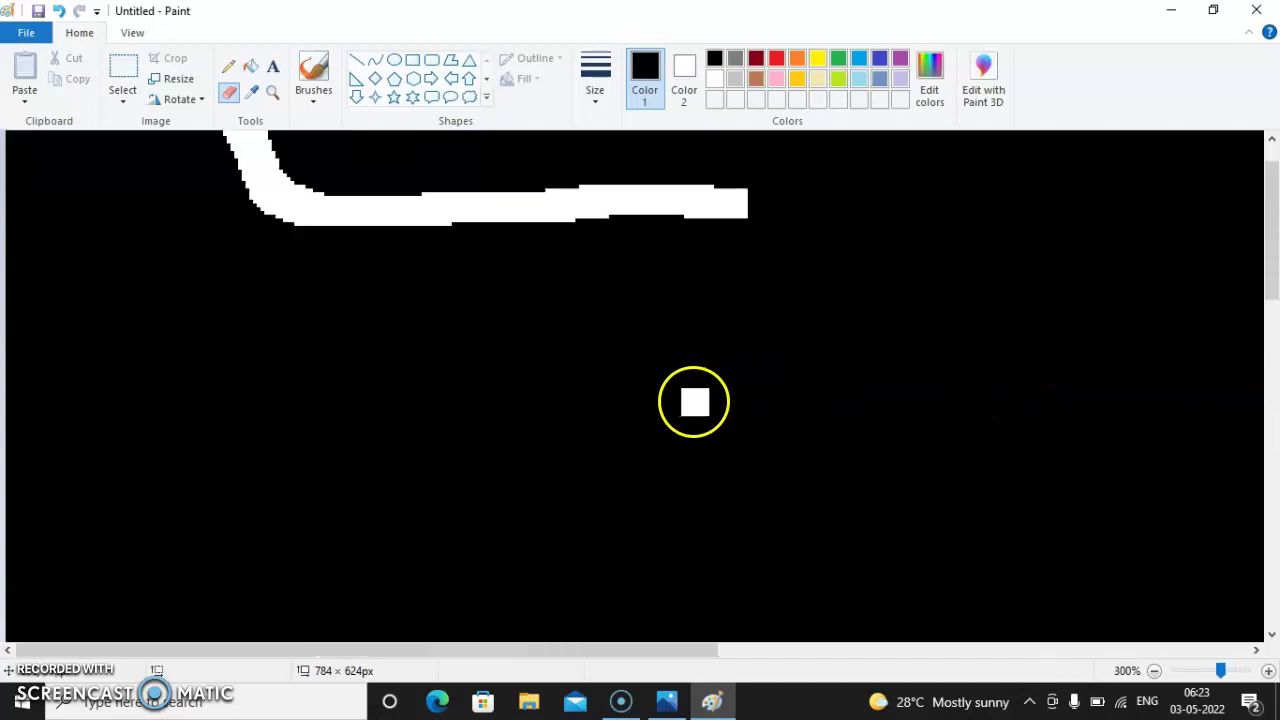
pyautogui.scroll(-4, 694, 402)
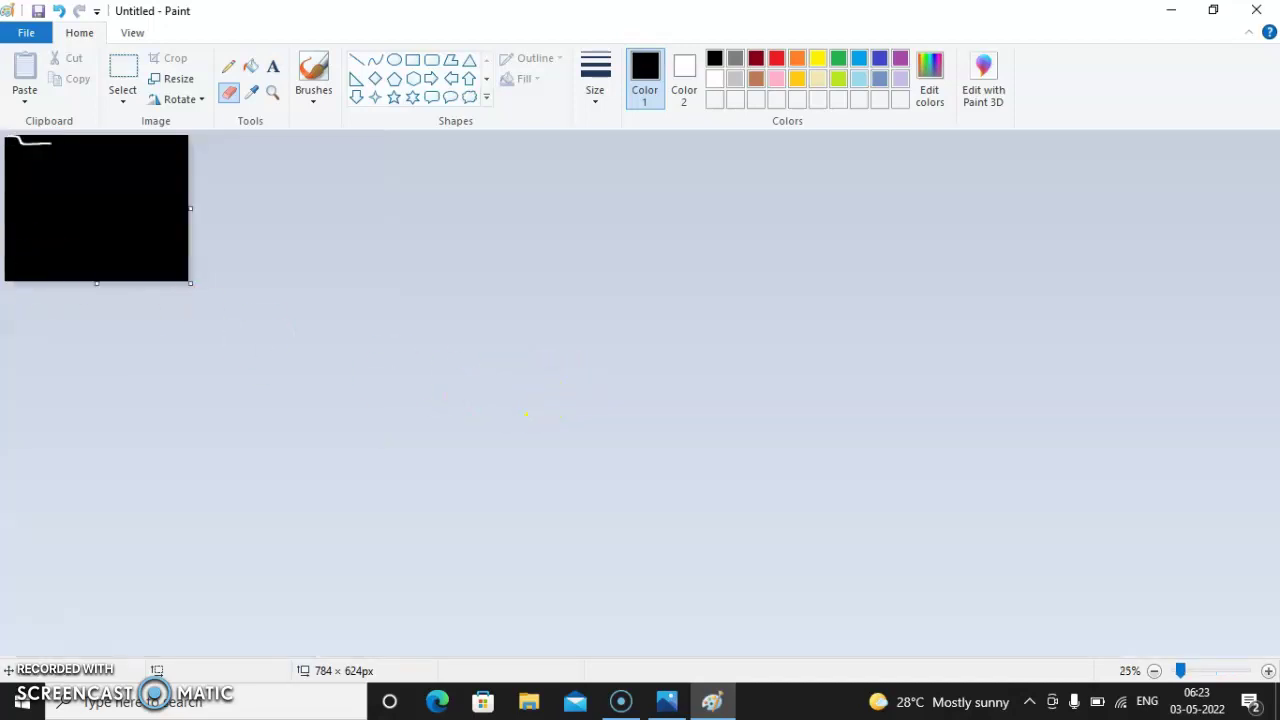
pyautogui.scroll(2, 116, 217)
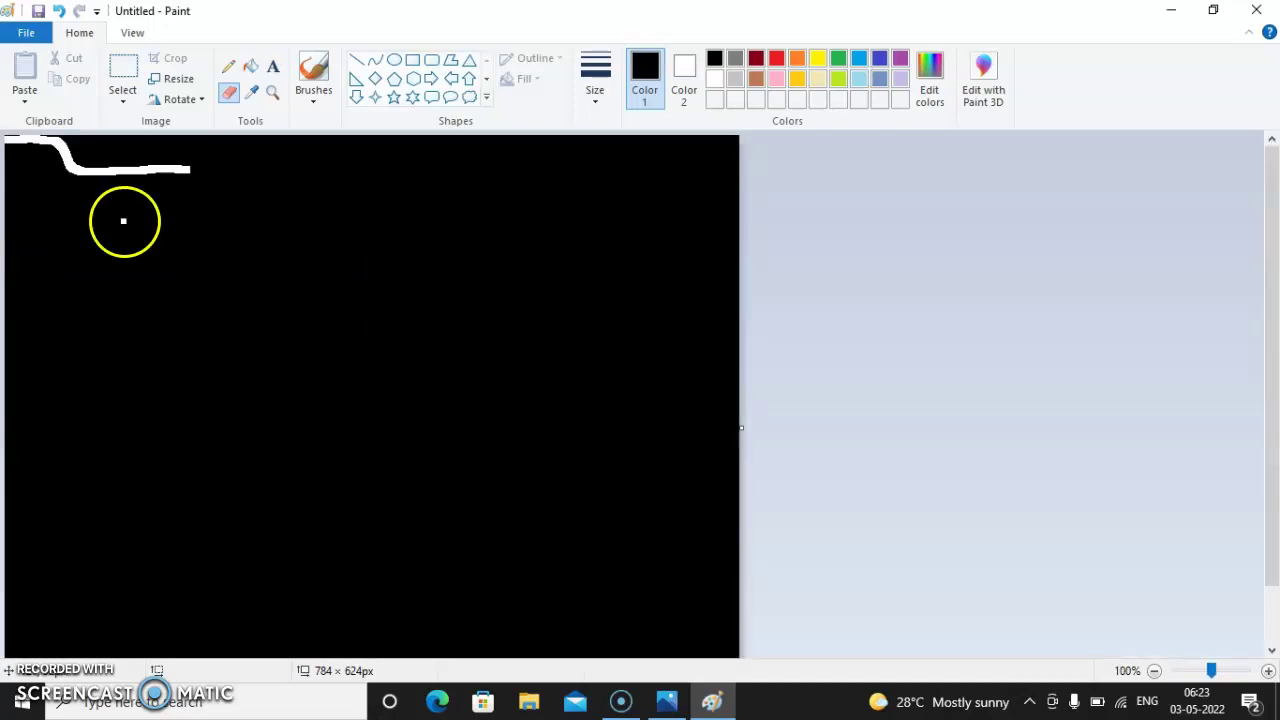
pyautogui.click(166, 171)
pyautogui.moveTo(230, 177)
pyautogui.mouseDown()
pyautogui.moveTo(263, 269)
pyautogui.moveTo(511, 254)
pyautogui.moveTo(808, 279)
pyautogui.mouseUp()
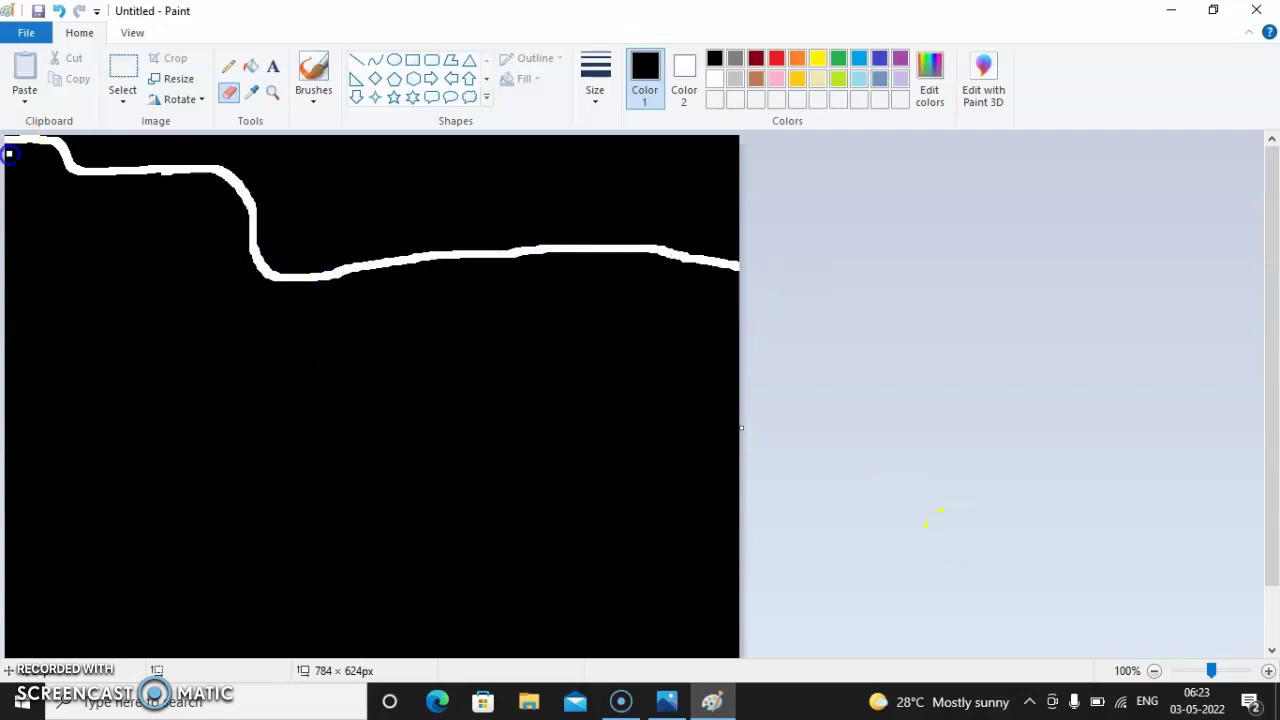
# Step: Erase crossing lines through the black canvas: two long diagonals, three roughly horizontal strokes and two roughly vertical ones
pyautogui.moveTo(9, 153); pyautogui.dragTo(935, 558)
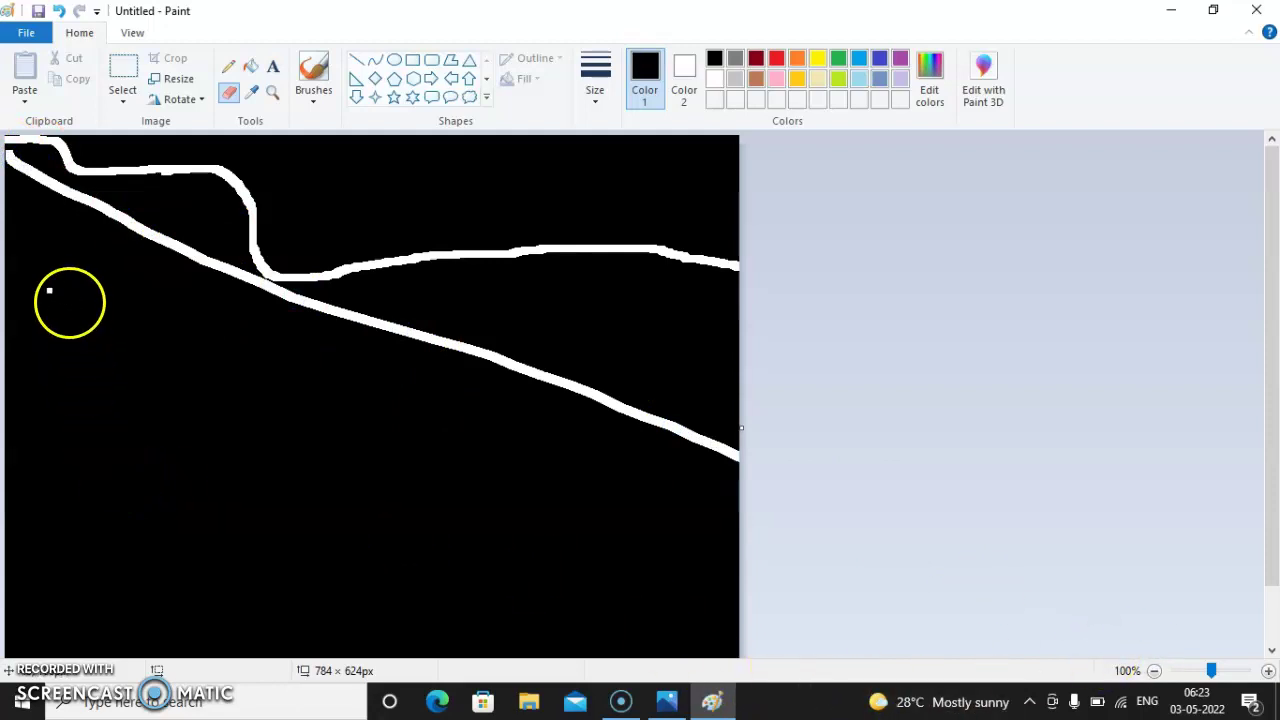
pyautogui.moveTo(22, 286)
pyautogui.mouseDown()
pyautogui.moveTo(679, 314)
pyautogui.moveTo(768, 300)
pyautogui.mouseUp()
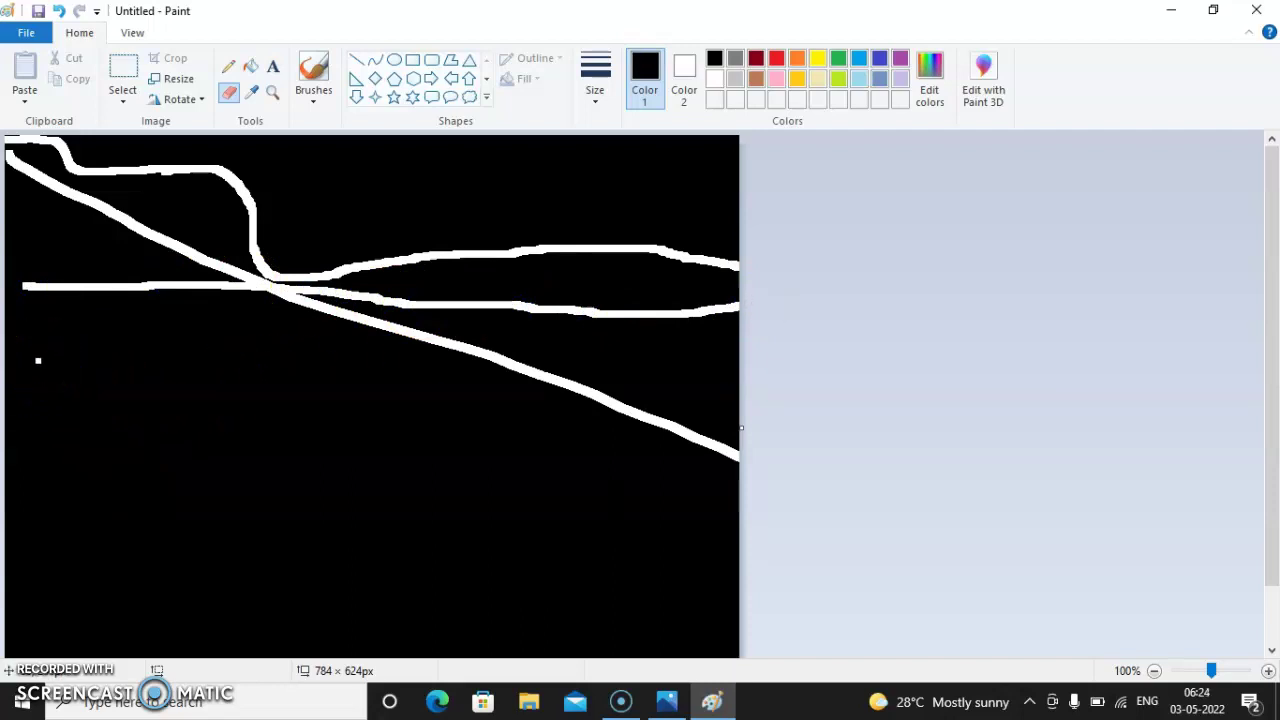
pyautogui.moveTo(36, 362); pyautogui.dragTo(749, 349)
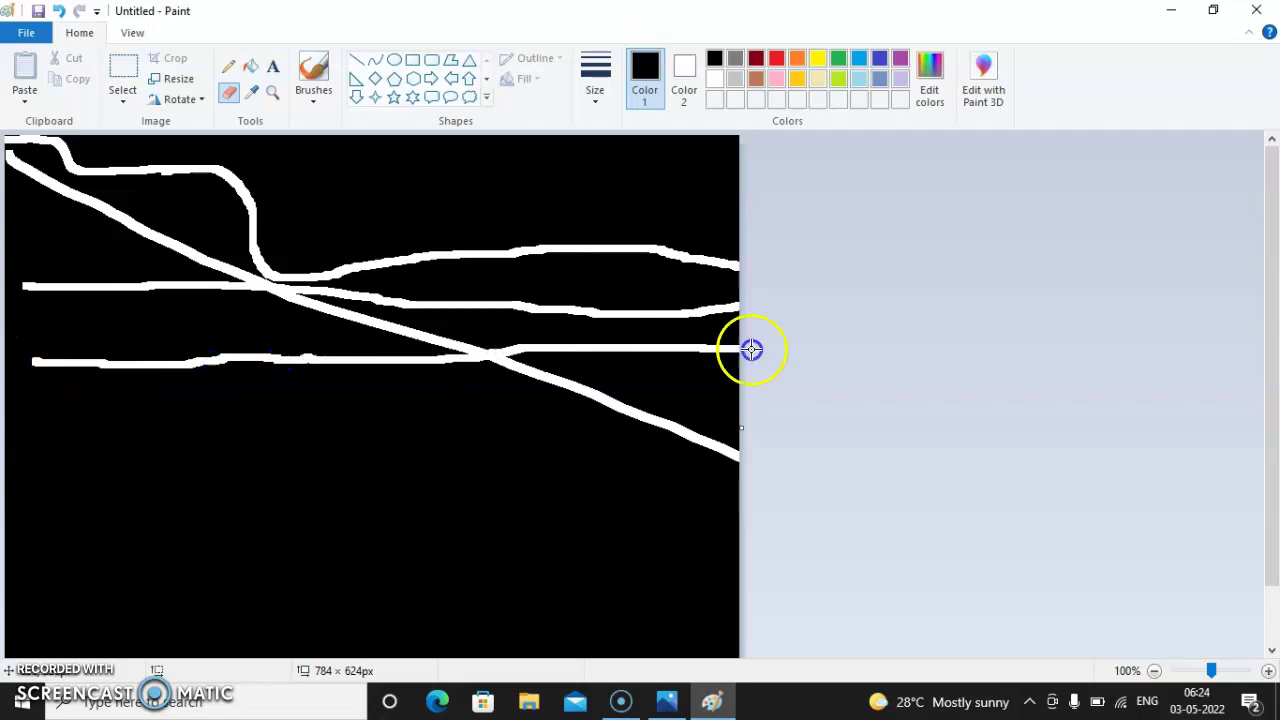
pyautogui.moveTo(12, 428); pyautogui.dragTo(854, 449)
pyautogui.moveTo(76, 616)
pyautogui.mouseDown()
pyautogui.moveTo(68, 495)
pyautogui.moveTo(107, 130)
pyautogui.mouseUp()
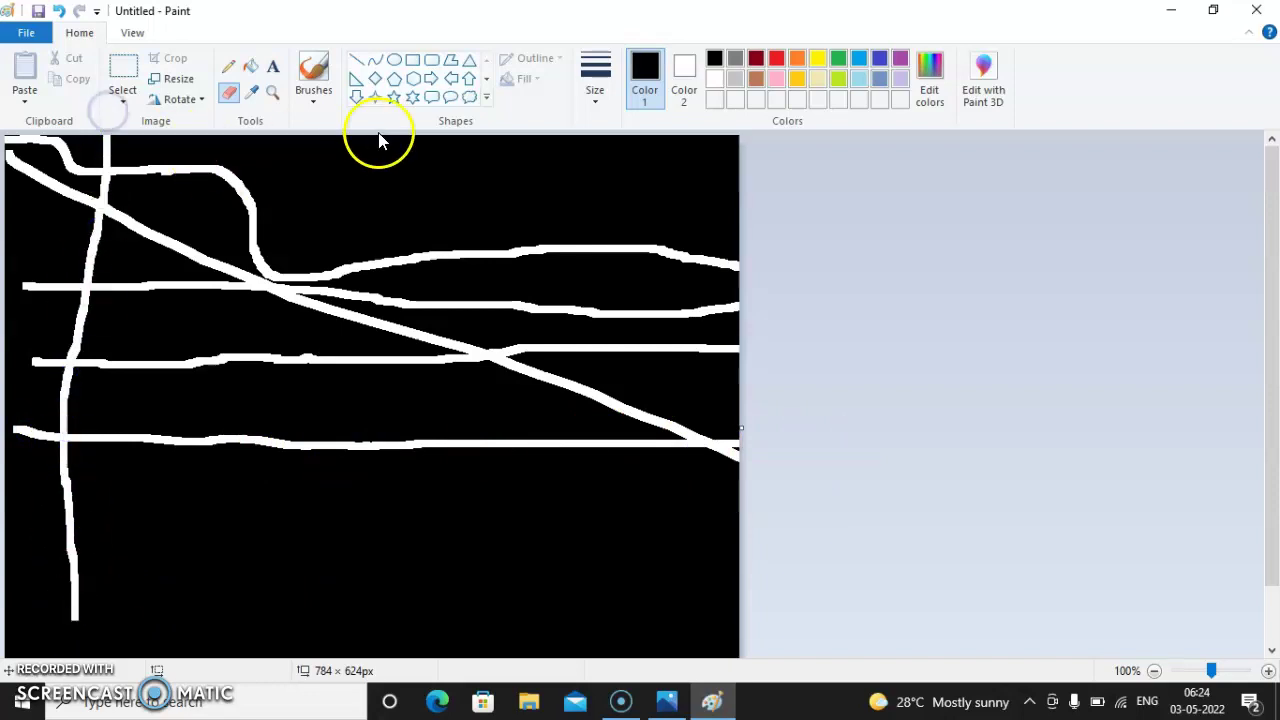
pyautogui.moveTo(333, 148)
pyautogui.mouseDown()
pyautogui.moveTo(312, 345)
pyautogui.moveTo(249, 665)
pyautogui.mouseUp()
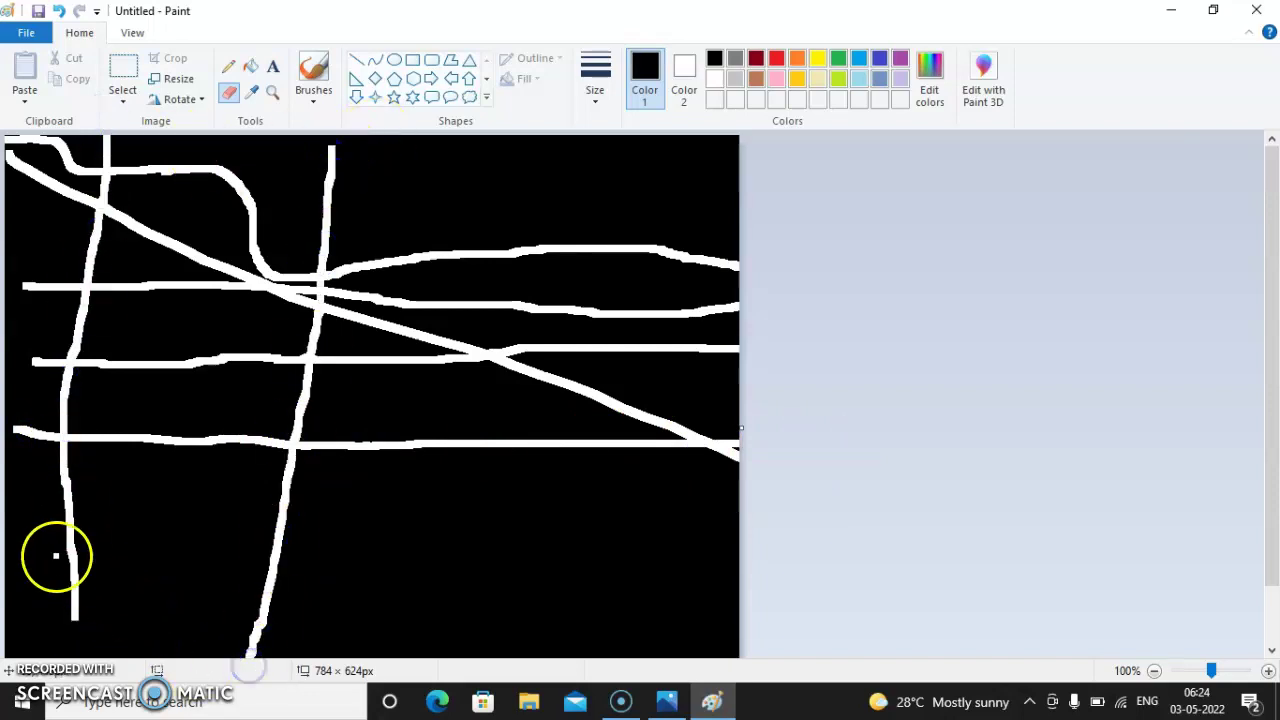
pyautogui.moveTo(23, 546)
pyautogui.mouseDown()
pyautogui.moveTo(204, 467)
pyautogui.moveTo(671, 180)
pyautogui.moveTo(737, 157)
pyautogui.mouseUp()
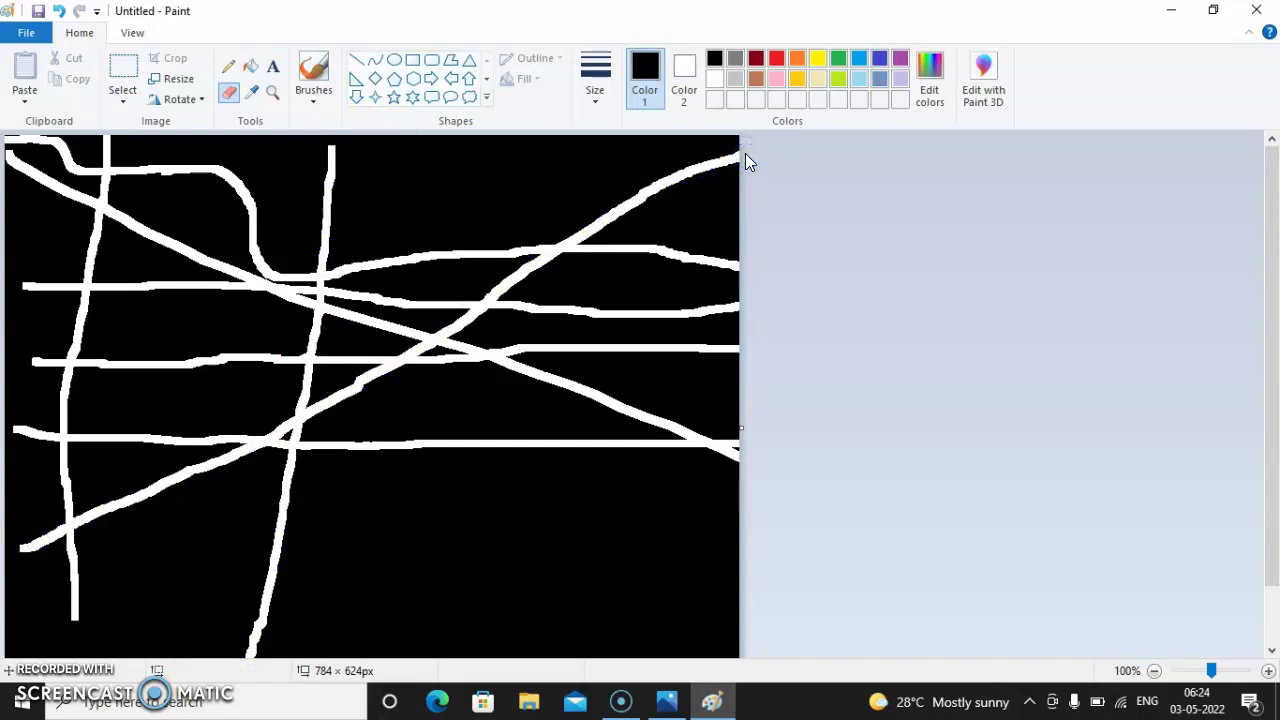
# Step: Erase the thin black strip along the canvas's top edge with repeated horizontal strokes at 100% zoom
pyautogui.click(1216, 670)
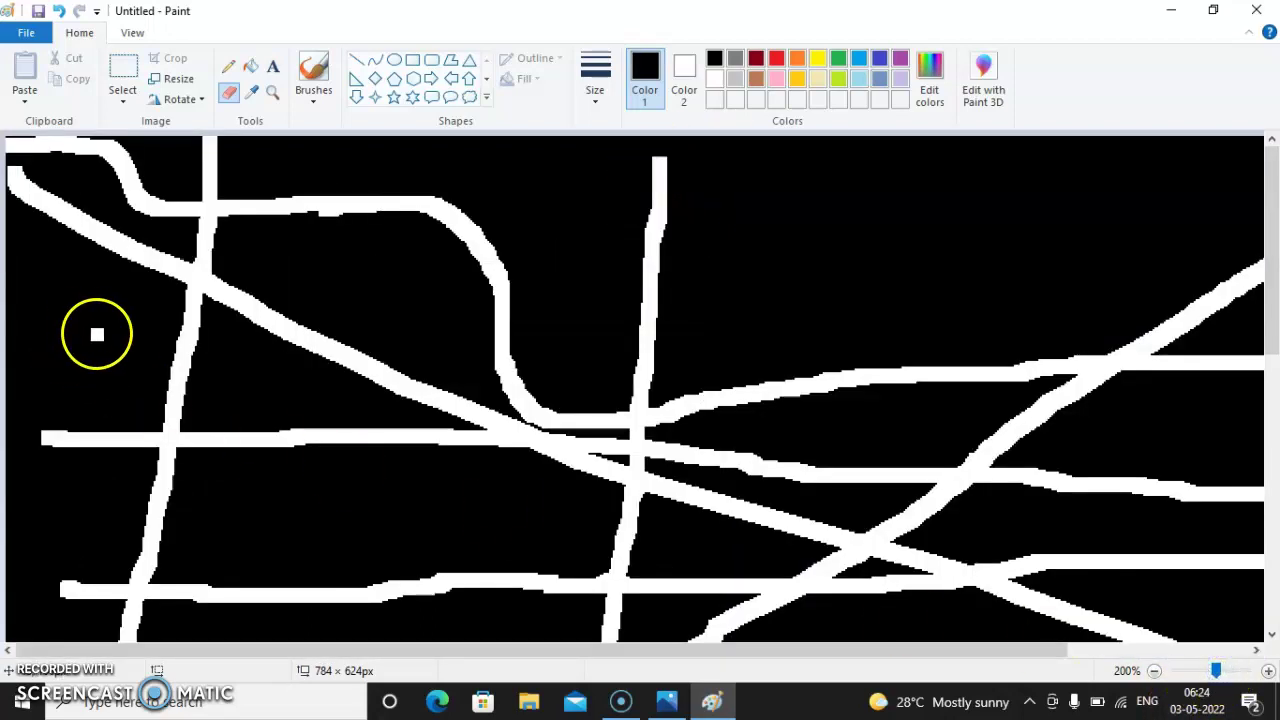
pyautogui.scroll(-1, 97, 336)
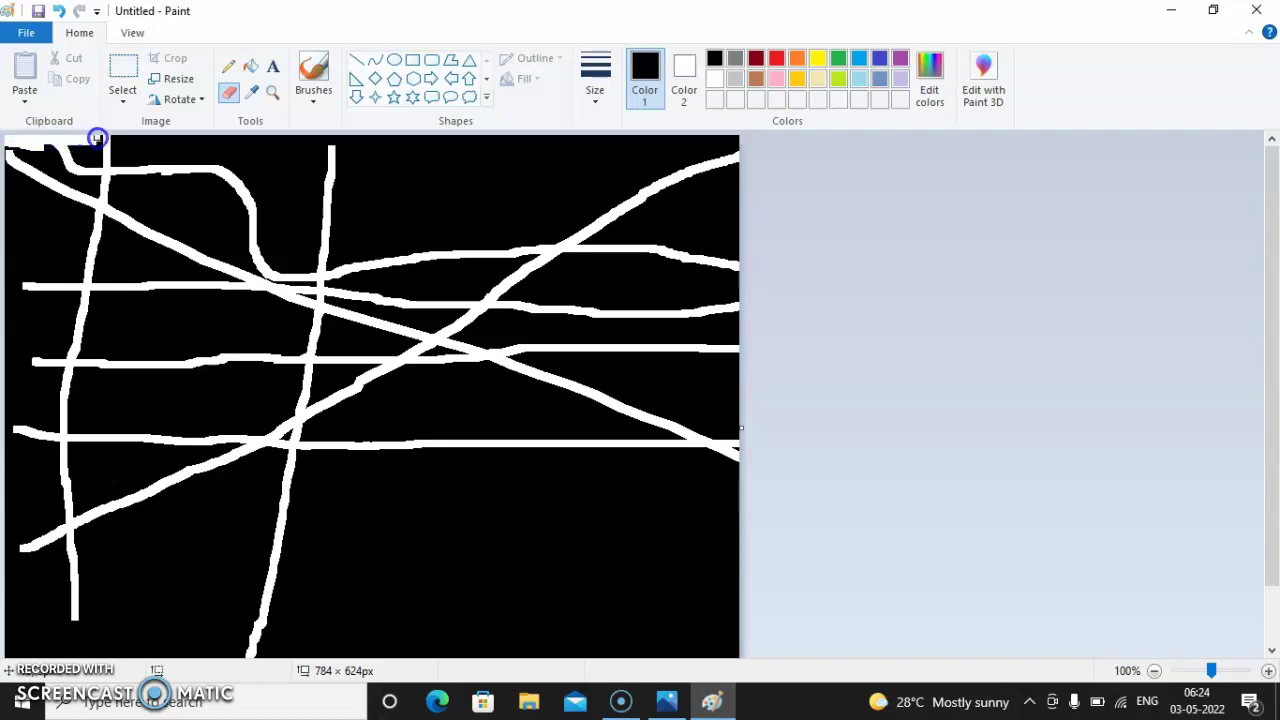
pyautogui.moveTo(234, 141); pyautogui.dragTo(654, 128)
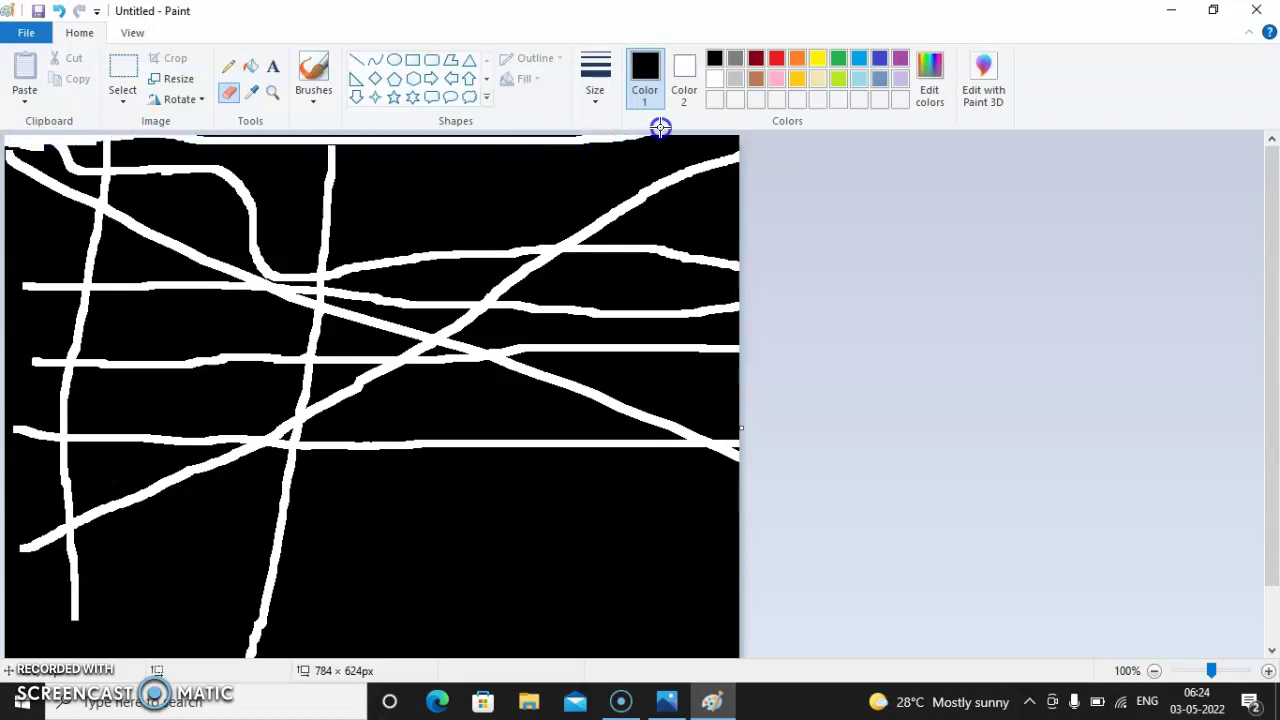
pyautogui.moveTo(582, 151)
pyautogui.mouseDown()
pyautogui.moveTo(691, 131)
pyautogui.moveTo(780, 140)
pyautogui.mouseUp()
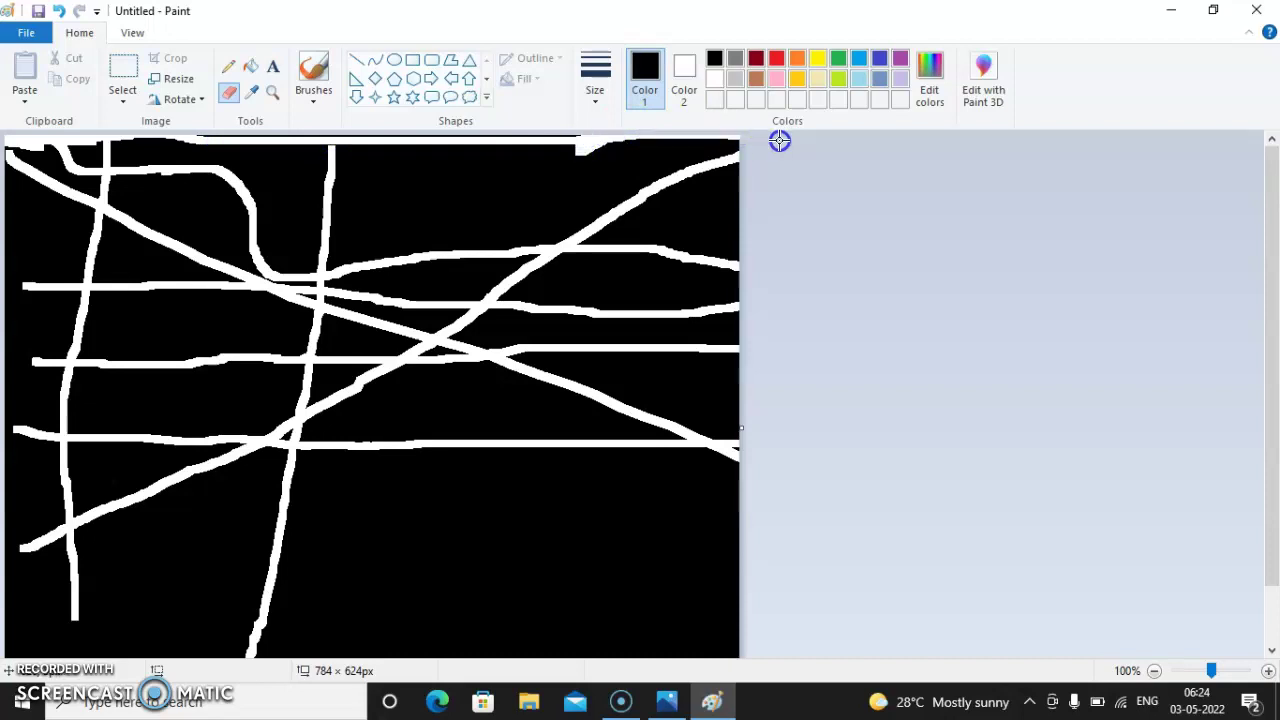
pyautogui.click(14, 141)
pyautogui.moveTo(91, 138); pyautogui.dragTo(727, 143)
pyautogui.click(14, 146)
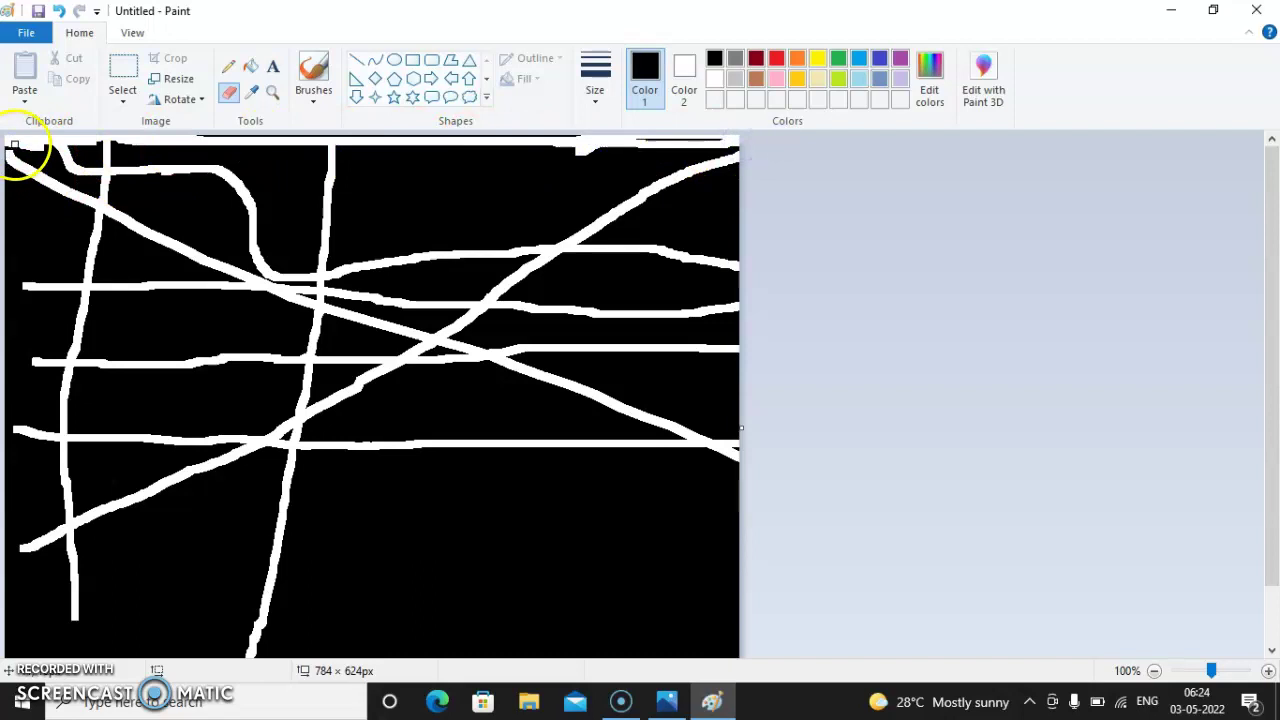
pyautogui.moveTo(8, 147)
pyautogui.mouseDown()
pyautogui.moveTo(387, 152)
pyautogui.moveTo(726, 135)
pyautogui.mouseUp()
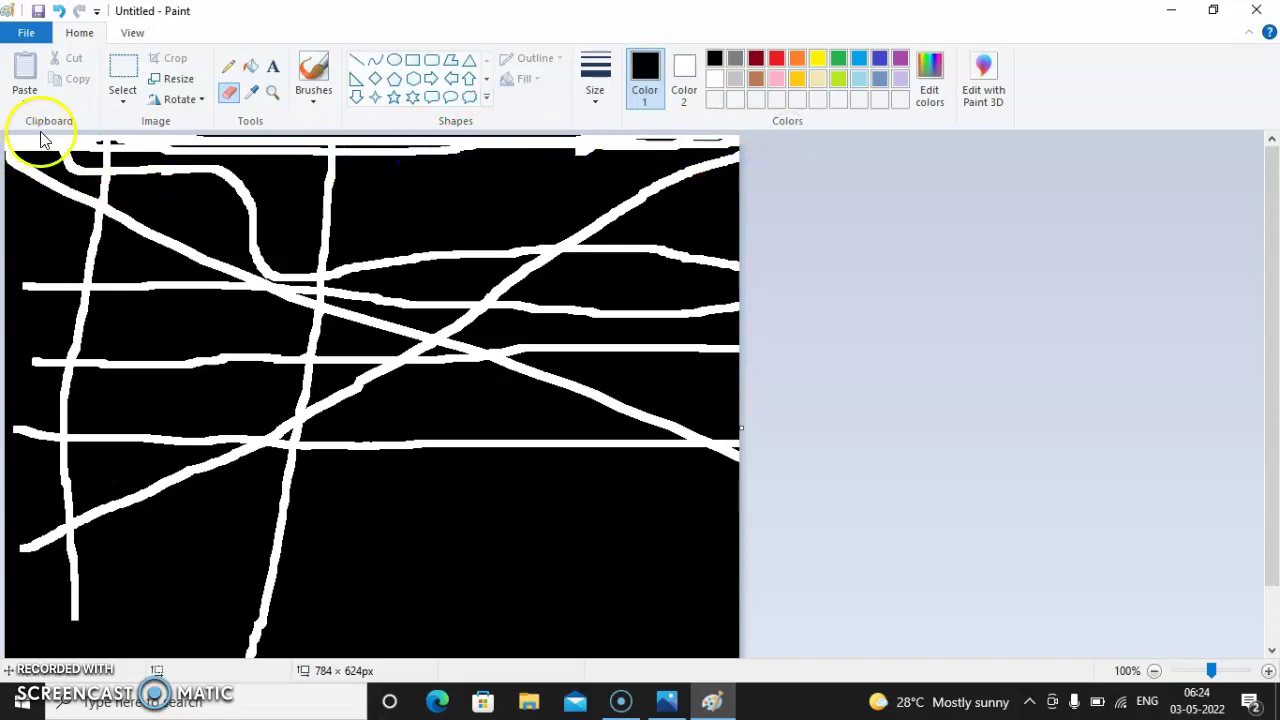
pyautogui.moveTo(87, 144); pyautogui.dragTo(815, 149)
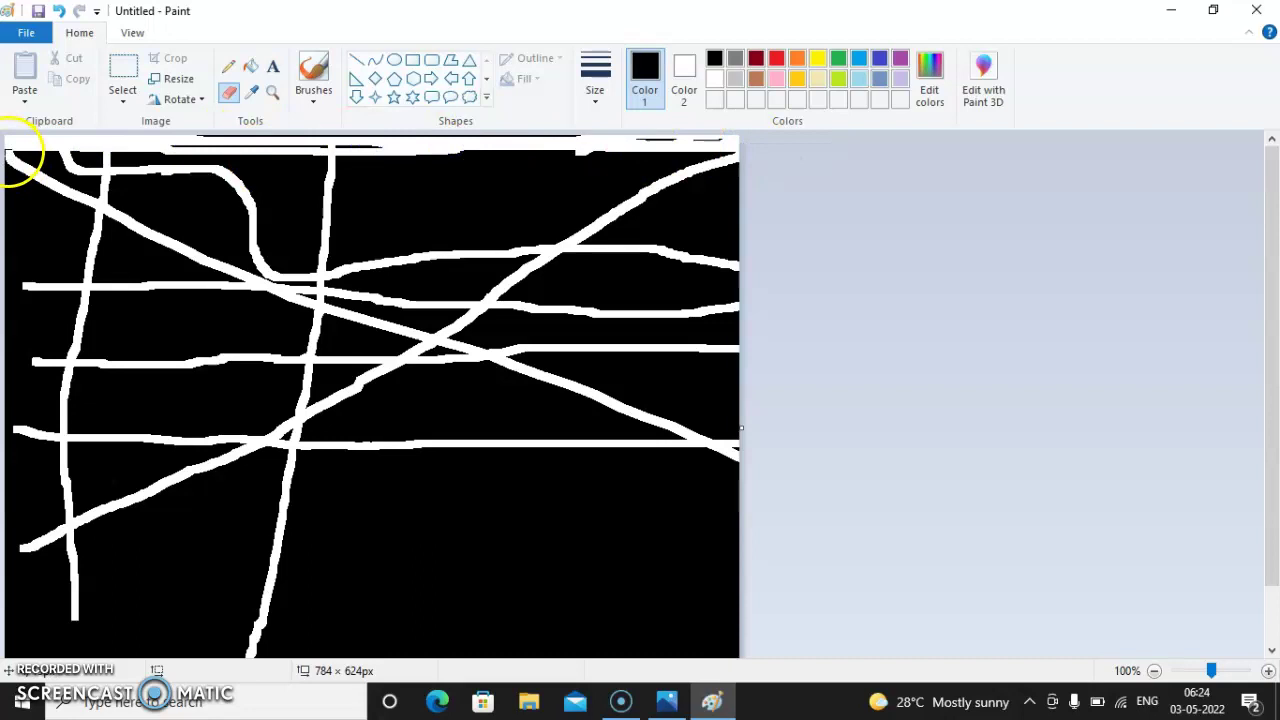
# Step: Widen the erased band downwards over about the upper fifth of the canvas with overlapping horizontal strokes
pyautogui.moveTo(79, 157)
pyautogui.mouseDown()
pyautogui.moveTo(779, 157)
pyautogui.moveTo(663, 148)
pyautogui.mouseUp()
pyautogui.moveTo(468, 148)
pyautogui.mouseDown()
pyautogui.moveTo(56, 149)
pyautogui.moveTo(684, 160)
pyautogui.moveTo(737, 155)
pyautogui.moveTo(740, 141)
pyautogui.moveTo(312, 138)
pyautogui.moveTo(31, 157)
pyautogui.moveTo(776, 139)
pyautogui.moveTo(91, 133)
pyautogui.mouseUp()
pyautogui.moveTo(20, 163)
pyautogui.mouseDown()
pyautogui.moveTo(750, 157)
pyautogui.moveTo(6, 171)
pyautogui.moveTo(412, 166)
pyautogui.mouseUp()
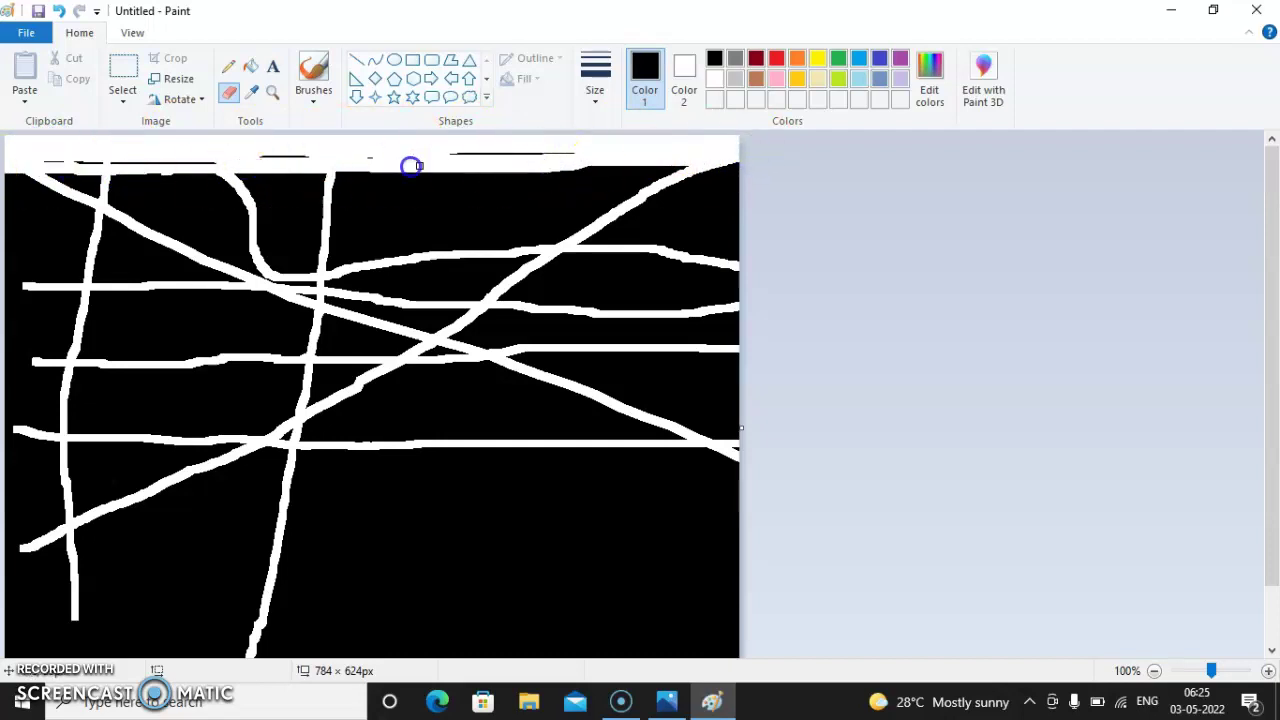
pyautogui.moveTo(658, 166)
pyautogui.mouseDown()
pyautogui.moveTo(8, 181)
pyautogui.moveTo(47, 193)
pyautogui.moveTo(640, 205)
pyautogui.moveTo(754, 190)
pyautogui.moveTo(116, 184)
pyautogui.mouseUp()
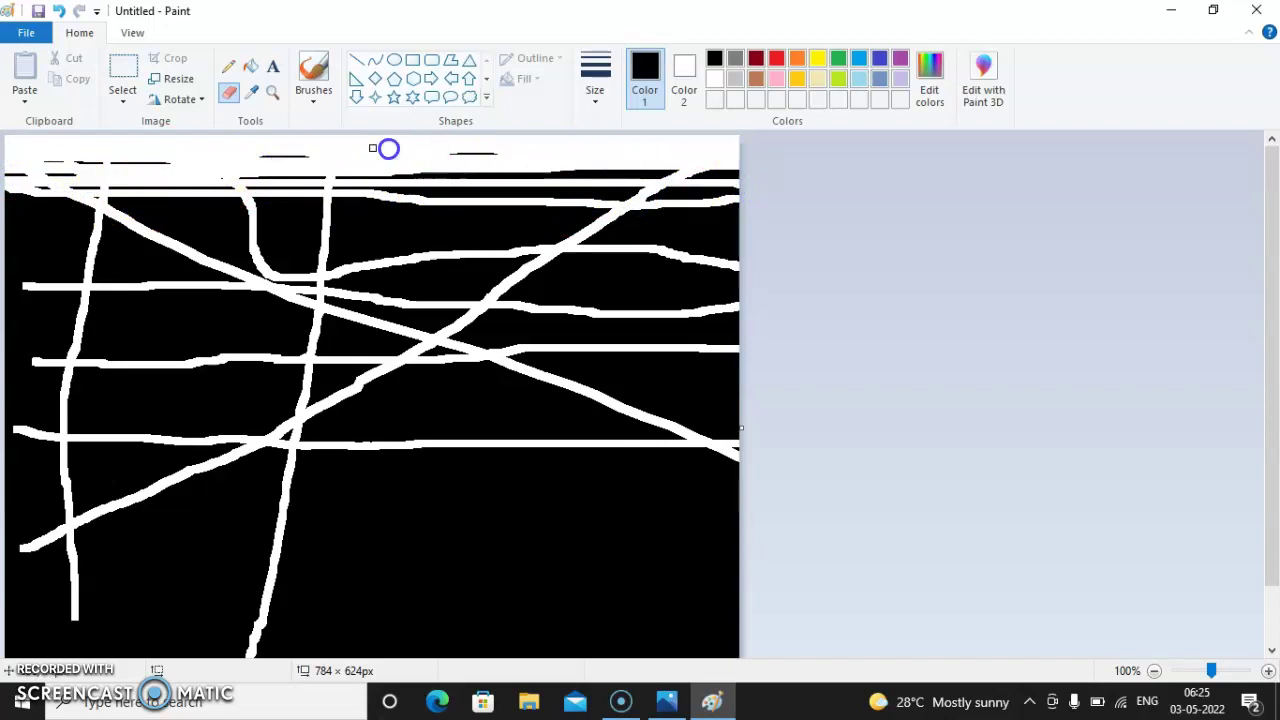
pyautogui.moveTo(193, 180)
pyautogui.mouseDown()
pyautogui.moveTo(594, 180)
pyautogui.moveTo(120, 188)
pyautogui.moveTo(613, 179)
pyautogui.moveTo(554, 200)
pyautogui.moveTo(34, 214)
pyautogui.moveTo(678, 174)
pyautogui.moveTo(471, 149)
pyautogui.moveTo(811, 163)
pyautogui.moveTo(688, 228)
pyautogui.moveTo(766, 222)
pyautogui.moveTo(514, 200)
pyautogui.moveTo(451, 240)
pyautogui.moveTo(600, 195)
pyautogui.moveTo(703, 198)
pyautogui.moveTo(649, 214)
pyautogui.mouseUp()
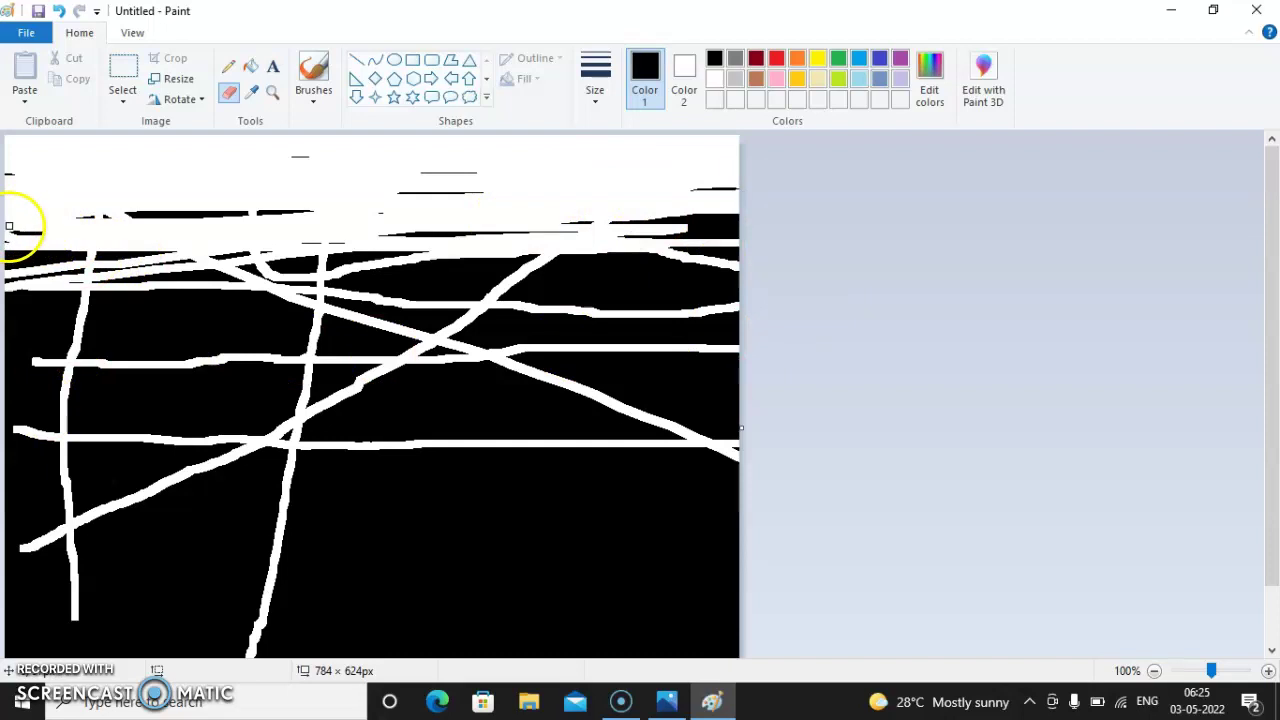
pyautogui.moveTo(40, 232); pyautogui.dragTo(757, 203)
pyautogui.click(82, 237)
pyautogui.moveTo(82, 237)
pyautogui.mouseDown()
pyautogui.moveTo(31, 257)
pyautogui.moveTo(505, 246)
pyautogui.mouseUp()
pyautogui.moveTo(66, 258); pyautogui.dragTo(9, 253)
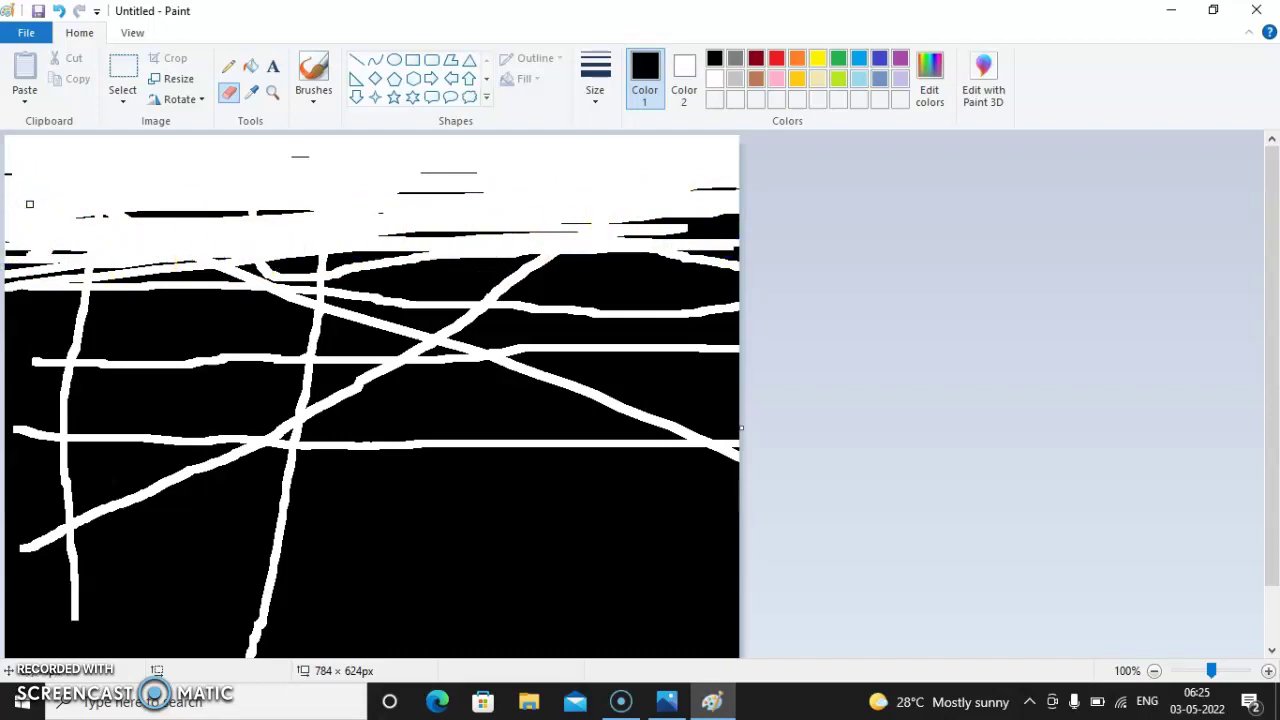
# Step: Delete everything on the canvas at once and fill the blank canvas with red
pyautogui.hotkey('ctrl', 'a')
pyautogui.press('Delete')
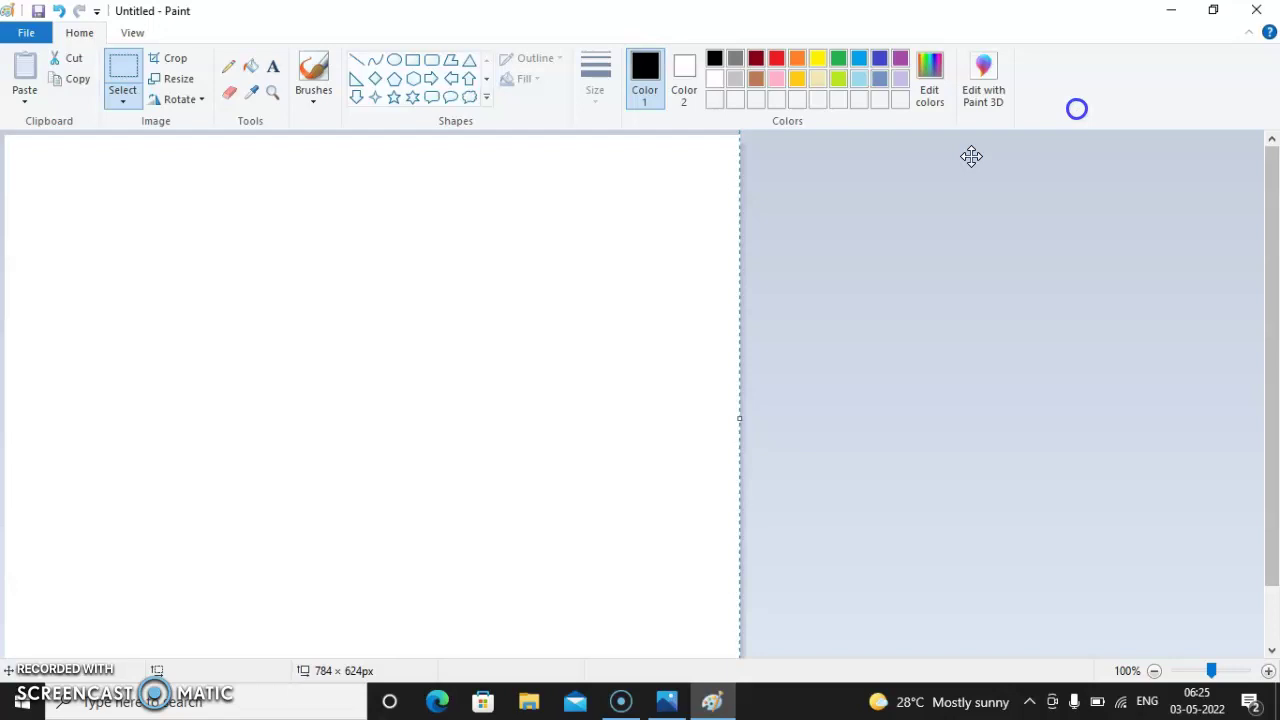
pyautogui.click(249, 68)
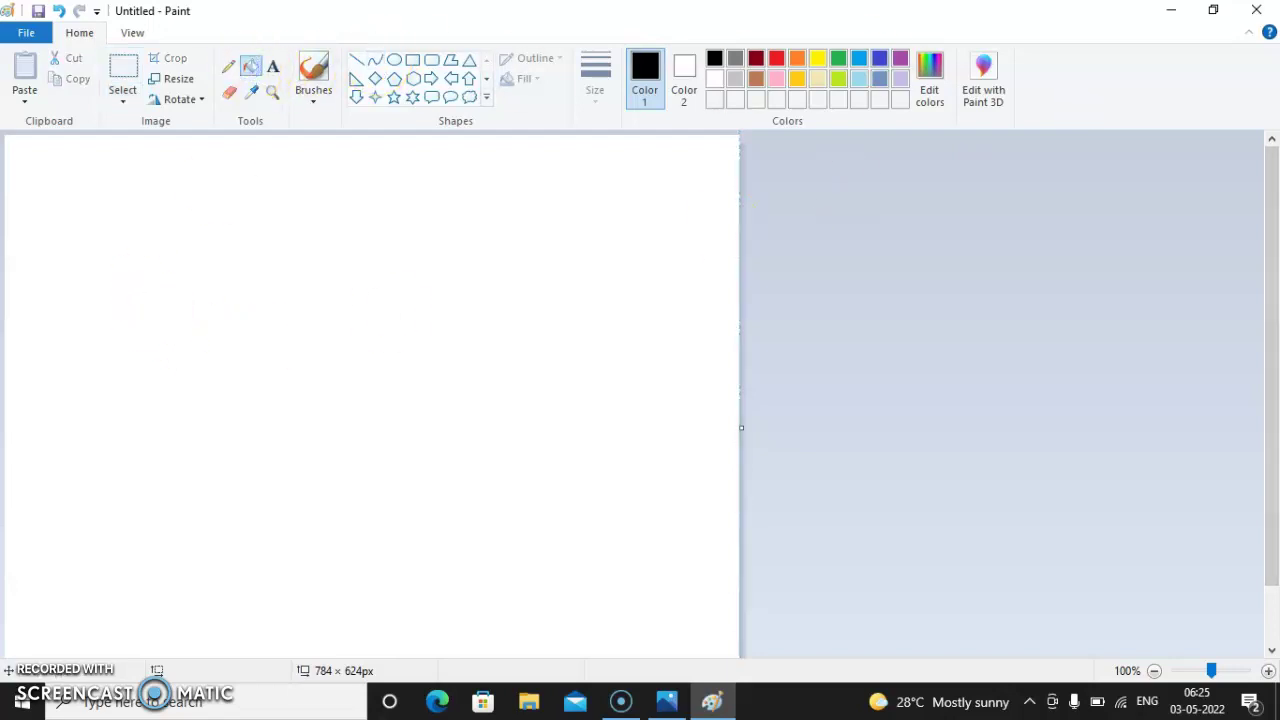
pyautogui.click(776, 58)
pyautogui.click(392, 279)
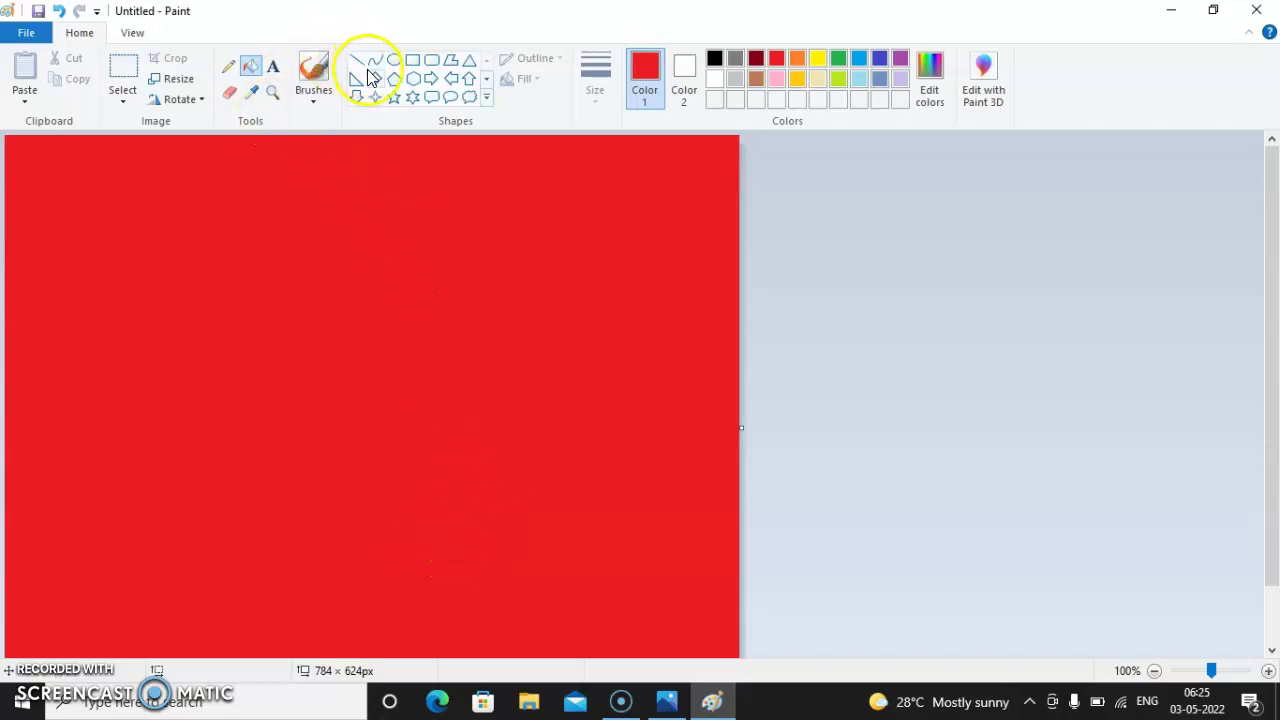
# Step: Erase a freehand zigzag with wide curves and a loop through the red canvas, reaching its left and right edges
pyautogui.click(231, 95)
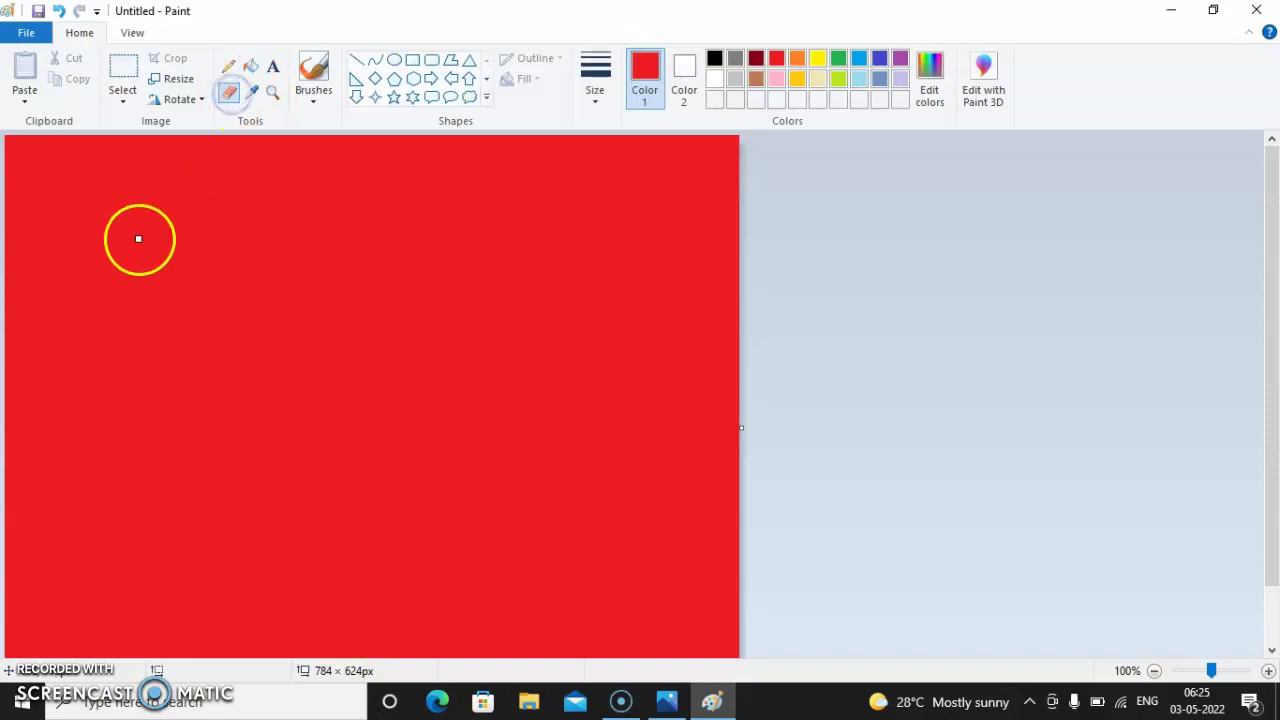
pyautogui.moveTo(76, 238)
pyautogui.mouseDown()
pyautogui.moveTo(449, 243)
pyautogui.moveTo(330, 448)
pyautogui.moveTo(591, 297)
pyautogui.moveTo(2, 380)
pyautogui.moveTo(1049, 614)
pyautogui.moveTo(869, 603)
pyautogui.moveTo(743, 354)
pyautogui.moveTo(694, 437)
pyautogui.moveTo(1110, 373)
pyautogui.mouseUp()
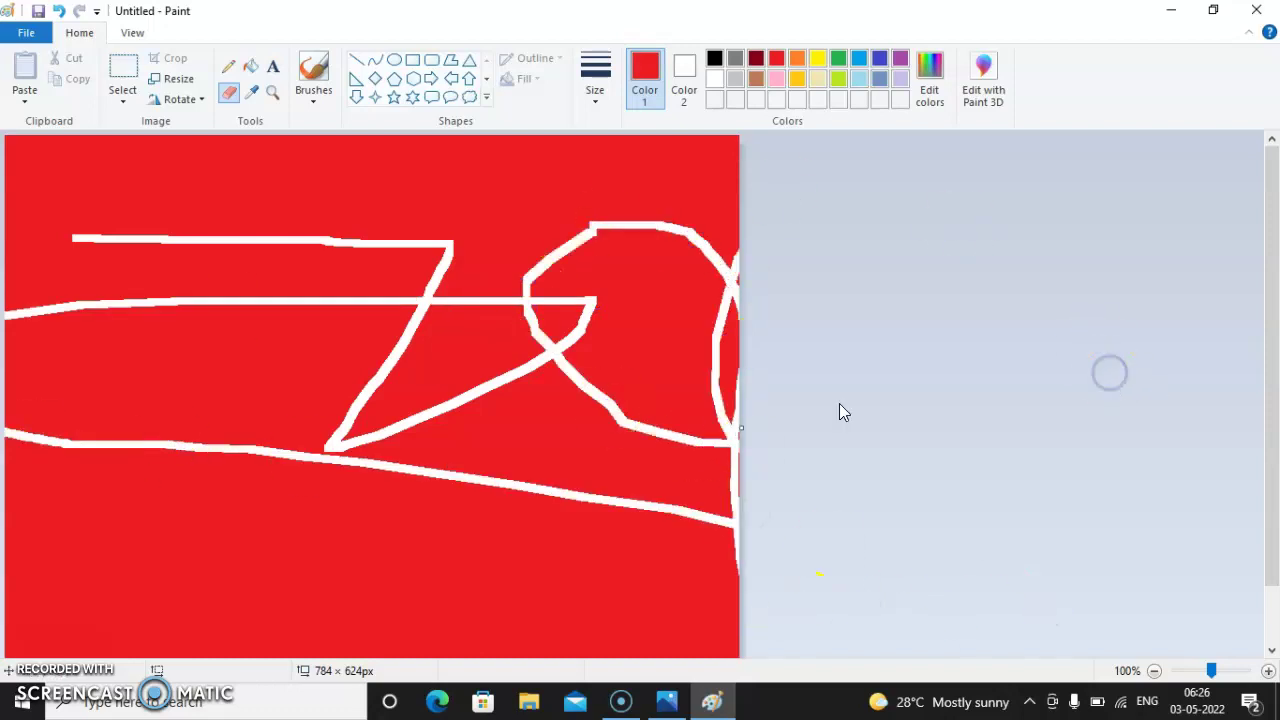
# Step: Close the red Paint drawing and discard its unsaved changes
pyautogui.click(451, 592)
pyautogui.click(1256, 10)
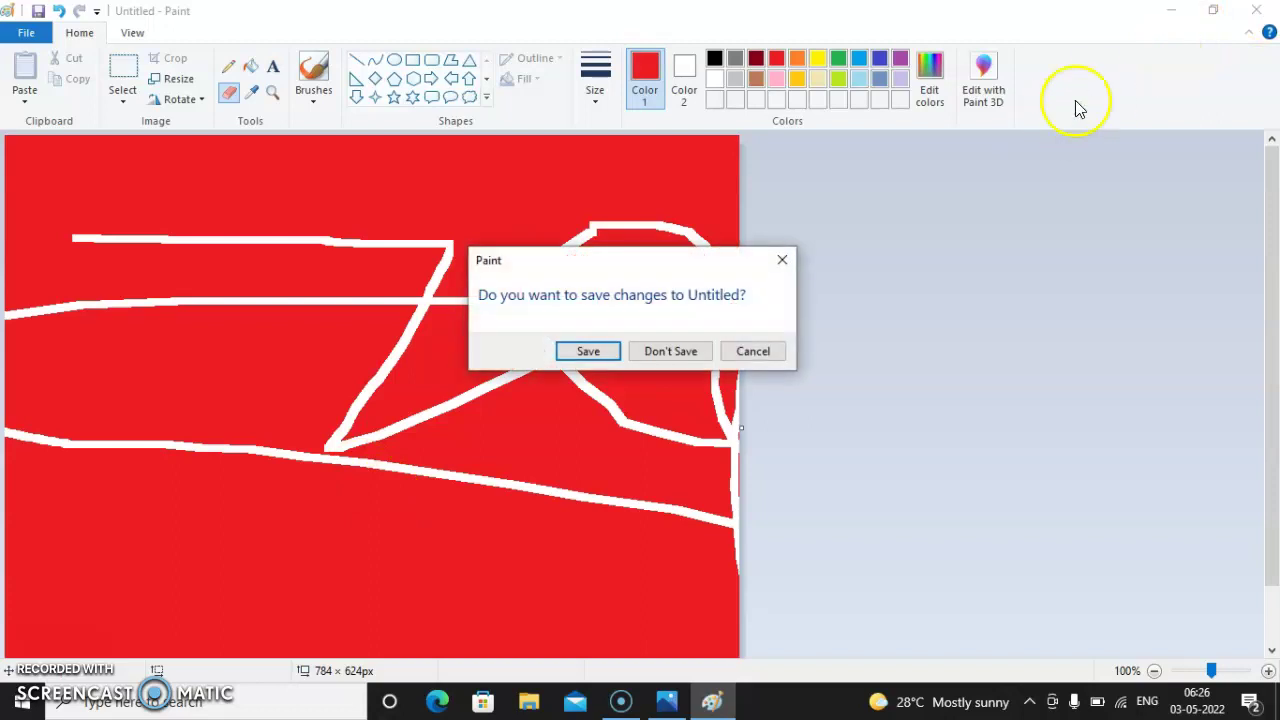
pyautogui.click(640, 352)
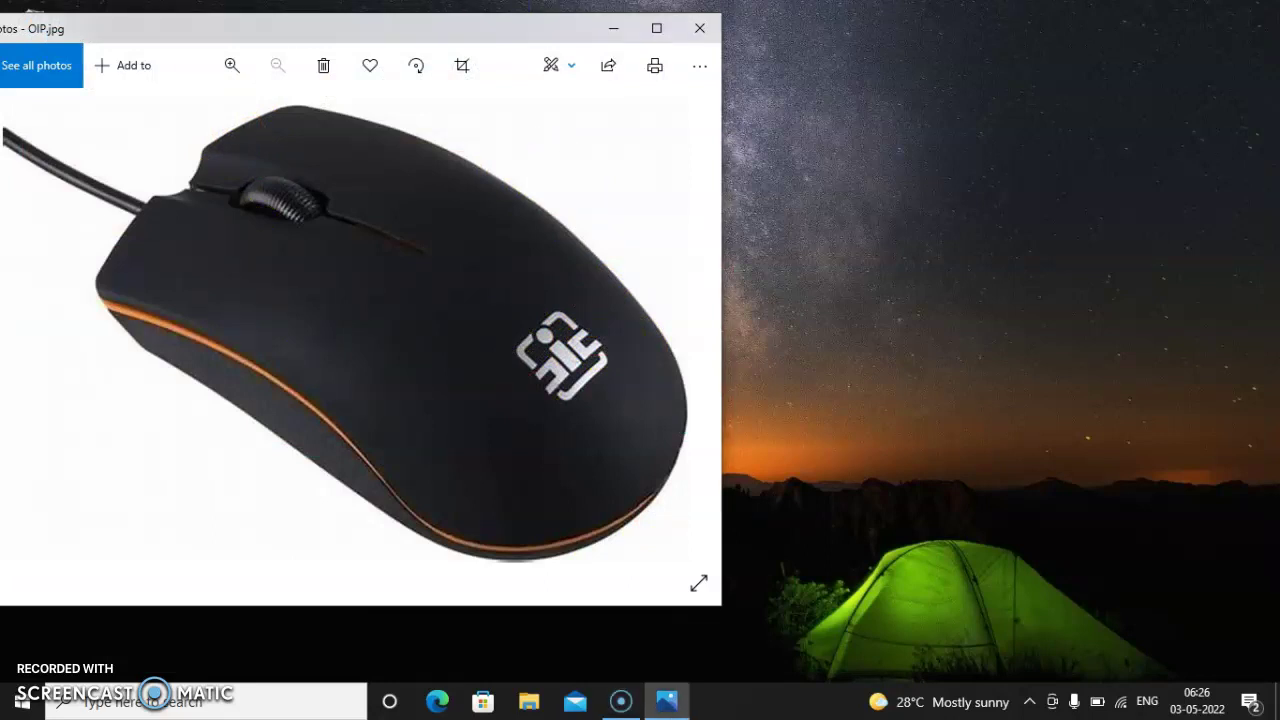
pyautogui.moveTo(305, 100)
pyautogui.mouseDown()
pyautogui.moveTo(233, 123)
pyautogui.moveTo(310, 183)
pyautogui.moveTo(360, 187)
pyautogui.moveTo(400, 158)
pyautogui.moveTo(370, 105)
pyautogui.moveTo(313, 87)
pyautogui.moveTo(265, 108)
pyautogui.mouseUp()
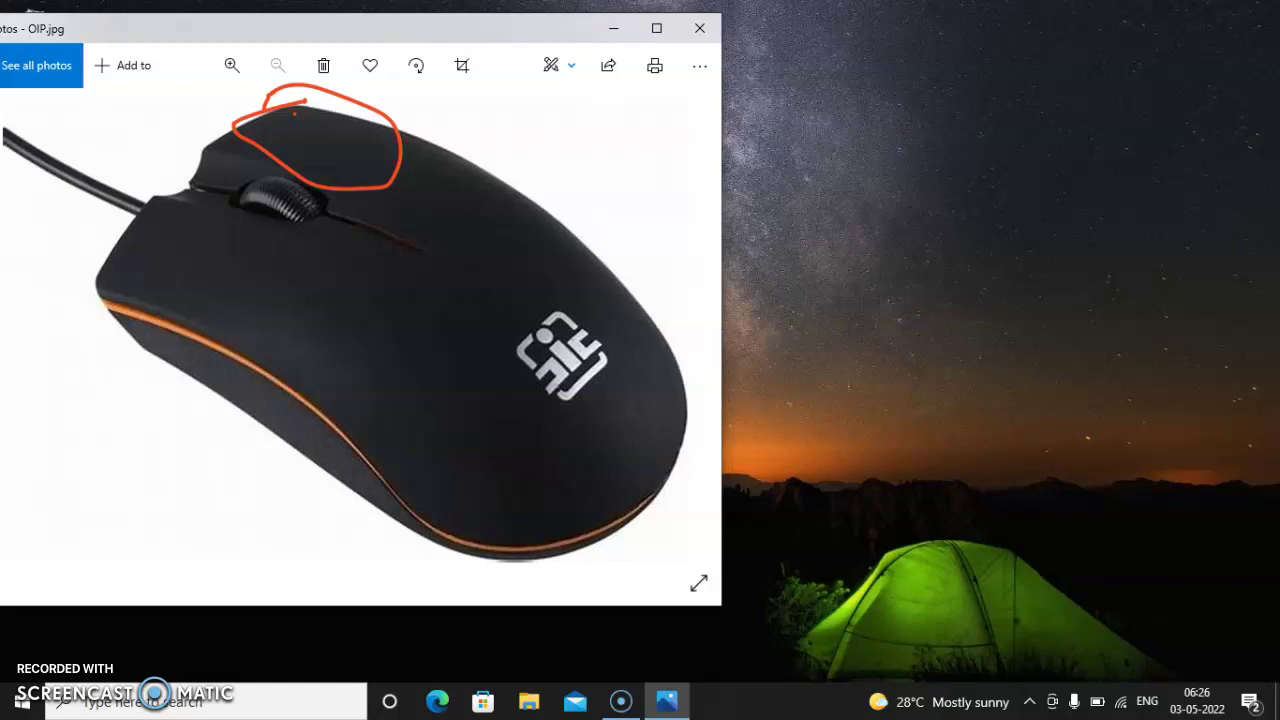
# Step: Refresh the desktop from its context commands, looking over the View and Sort by options on the way
pyautogui.rightClick(966, 216)
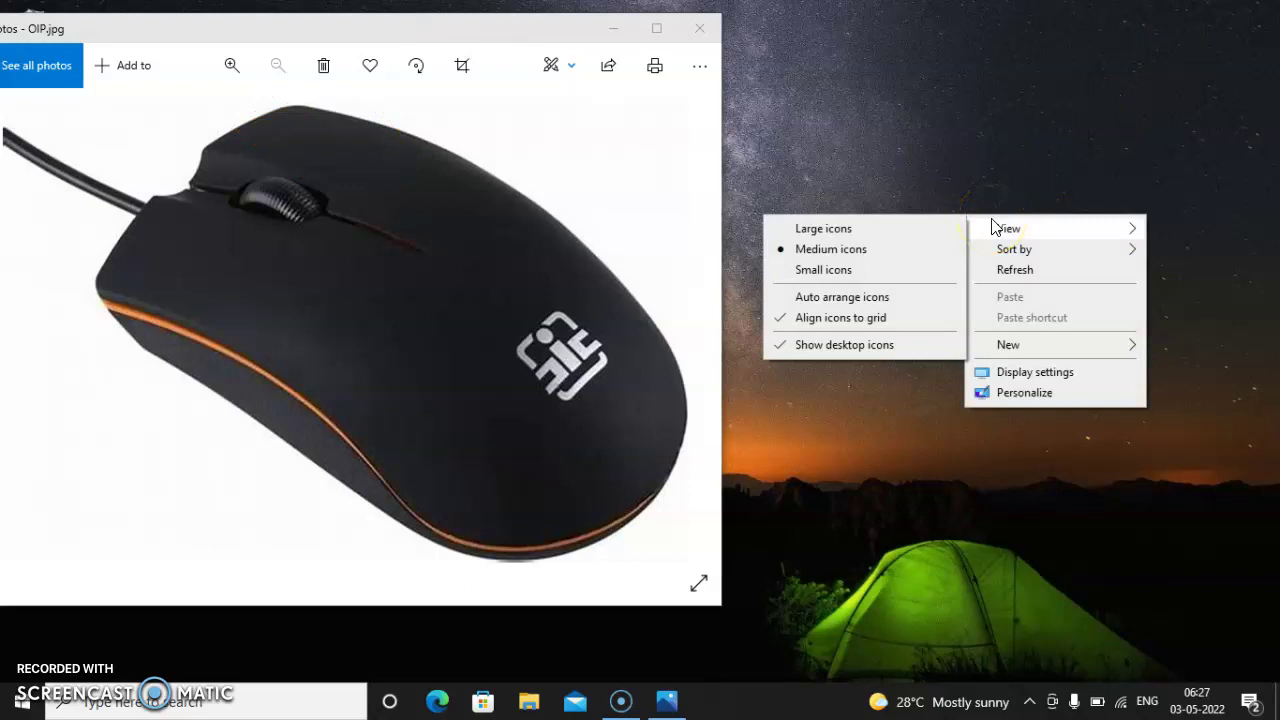
pyautogui.moveTo(1013, 252)
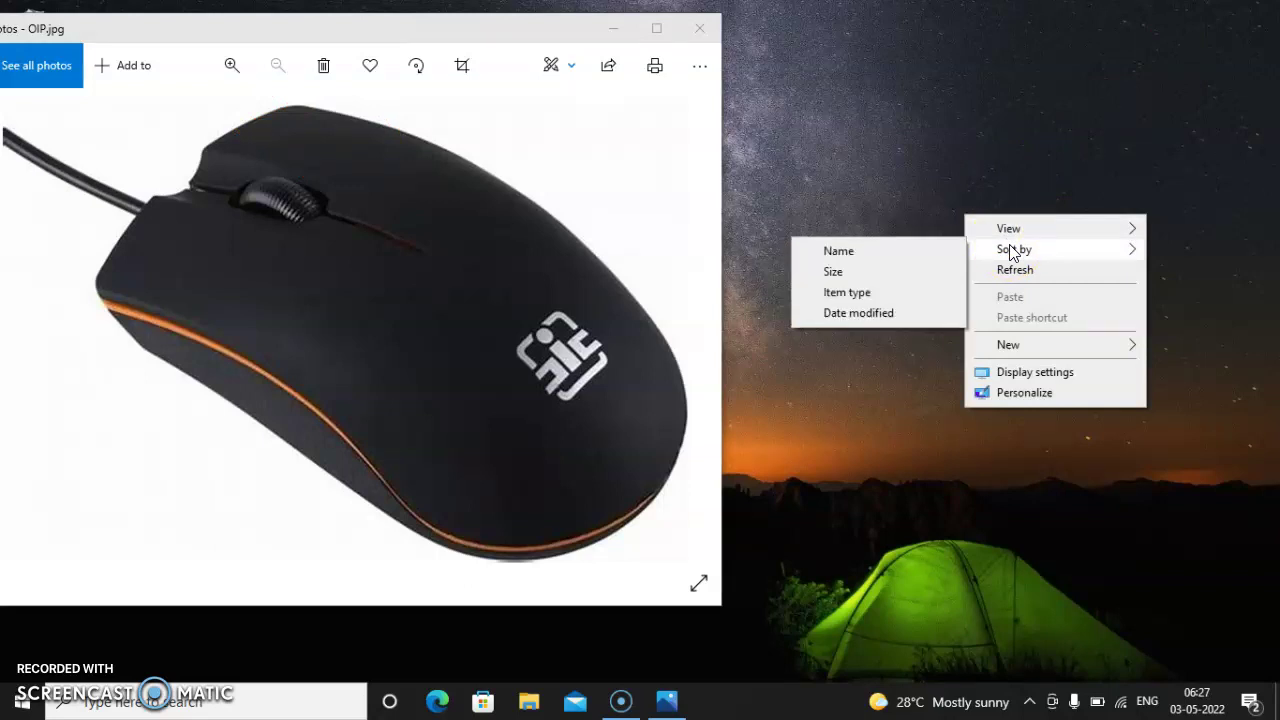
pyautogui.click(1020, 270)
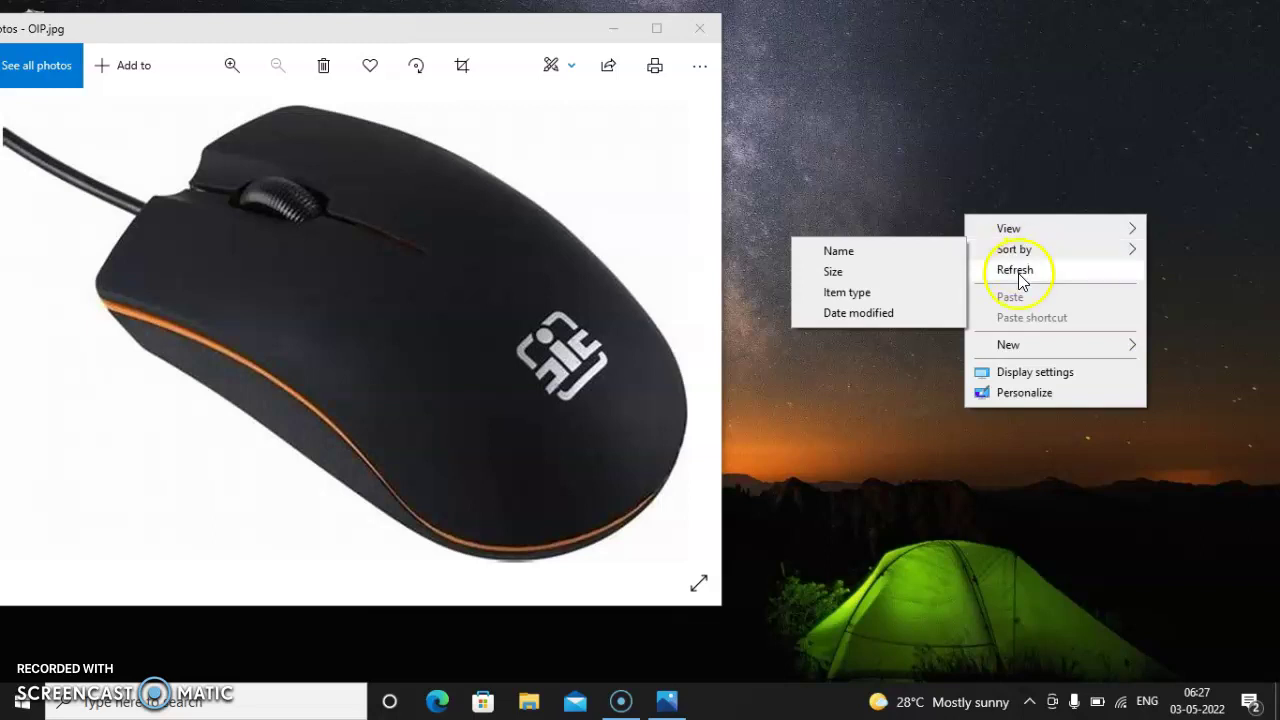
# Step: Create a new folder on the empty desktop area beside the photo window, keeping its default name
pyautogui.rightClick(931, 173)
pyautogui.click(990, 187)
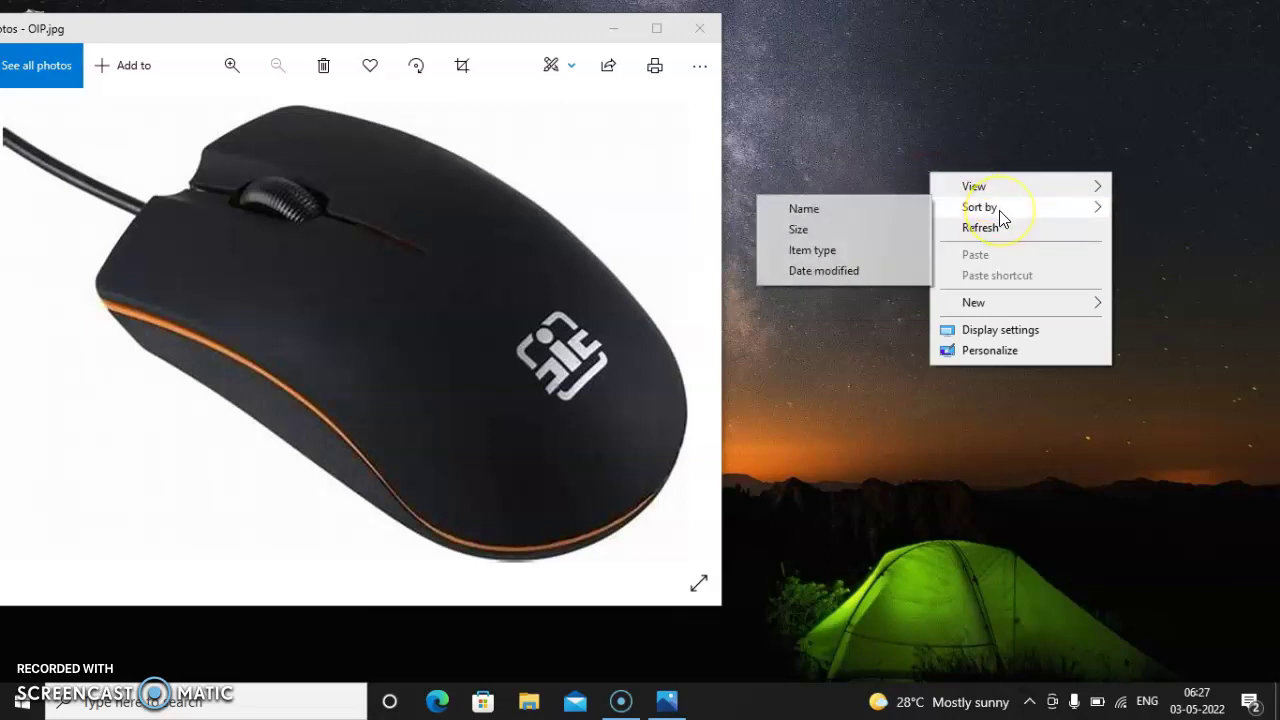
pyautogui.click(999, 229)
pyautogui.click(985, 303)
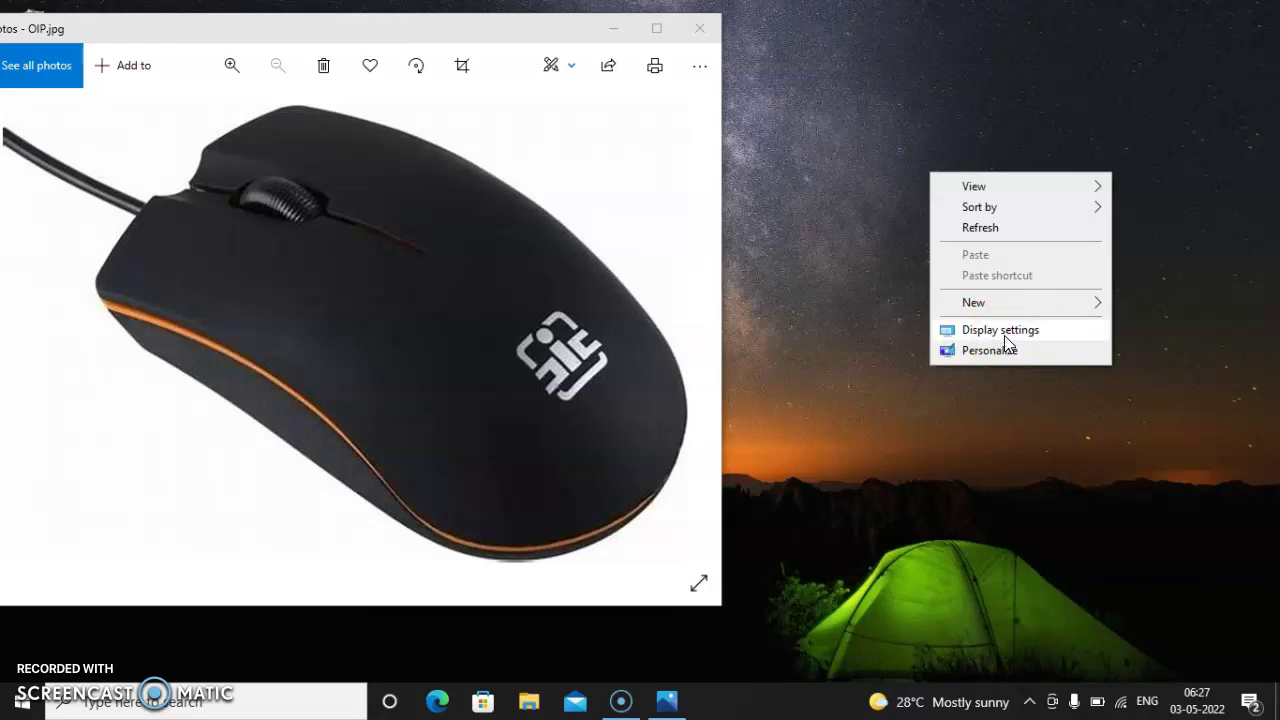
pyautogui.click(1059, 305)
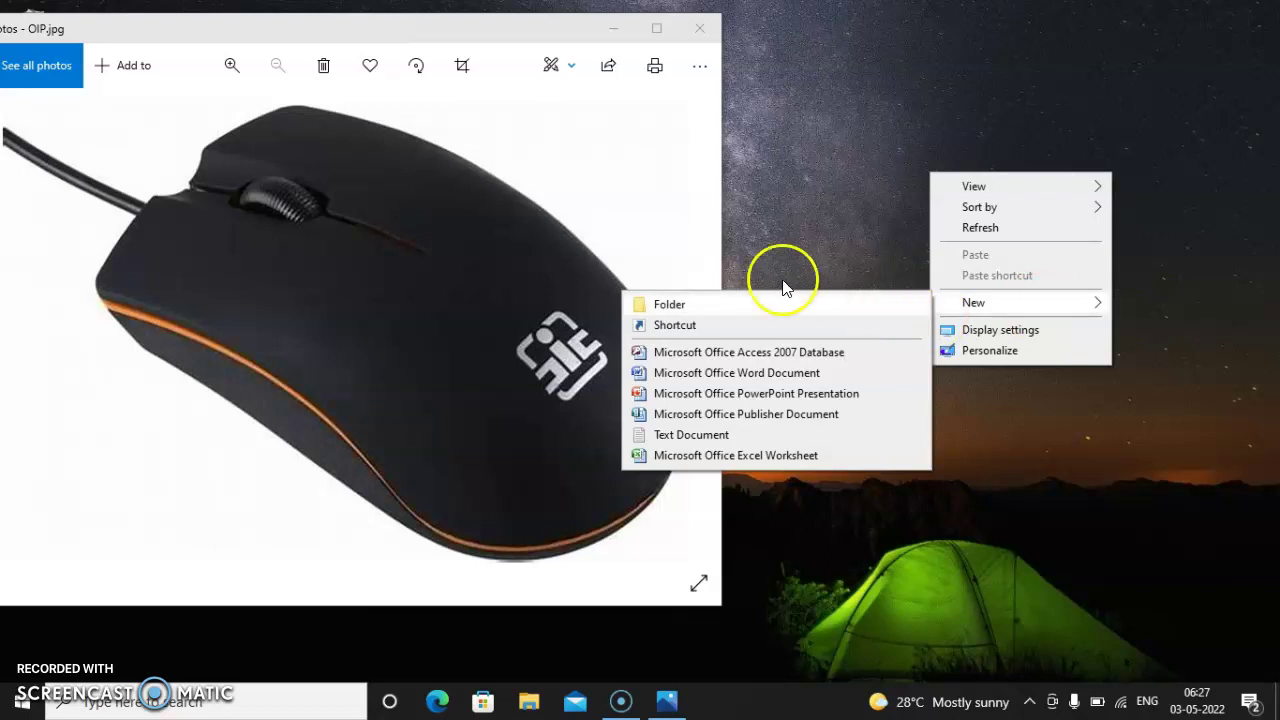
pyautogui.click(749, 301)
pyautogui.click(1232, 482)
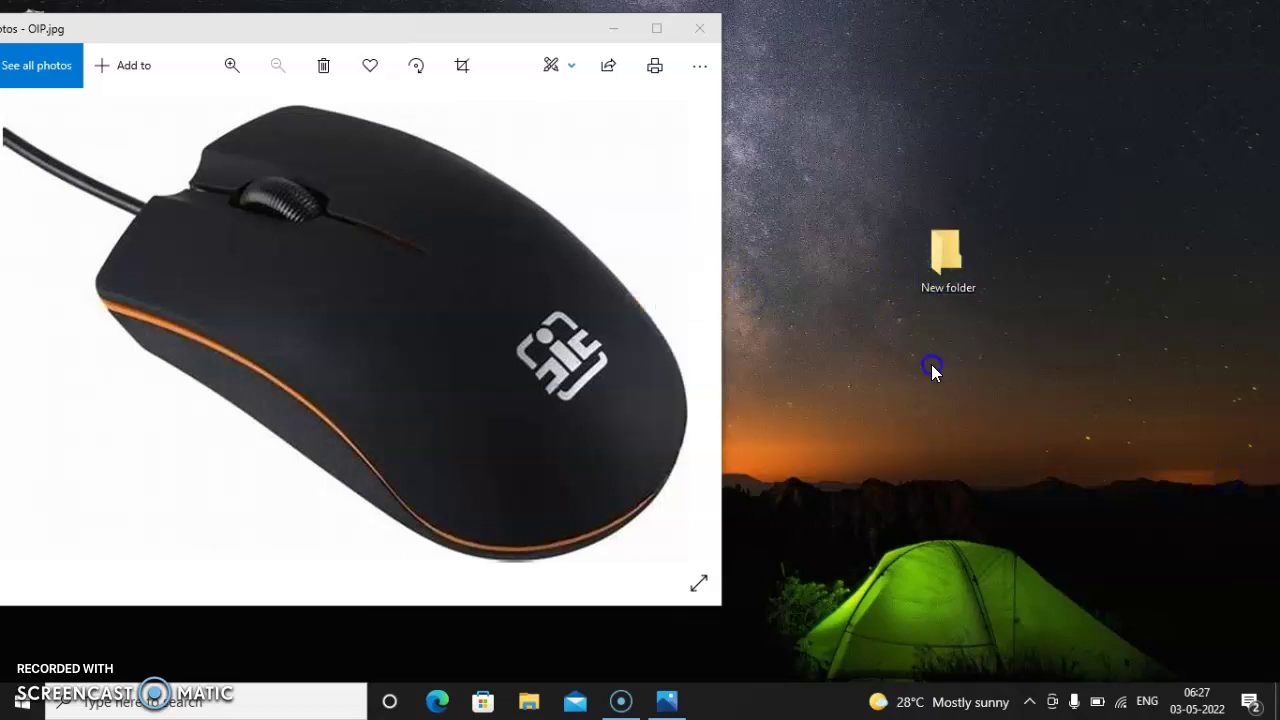
# Step: Look over the context commands available for the new folder on the desktop
pyautogui.rightClick(940, 256)
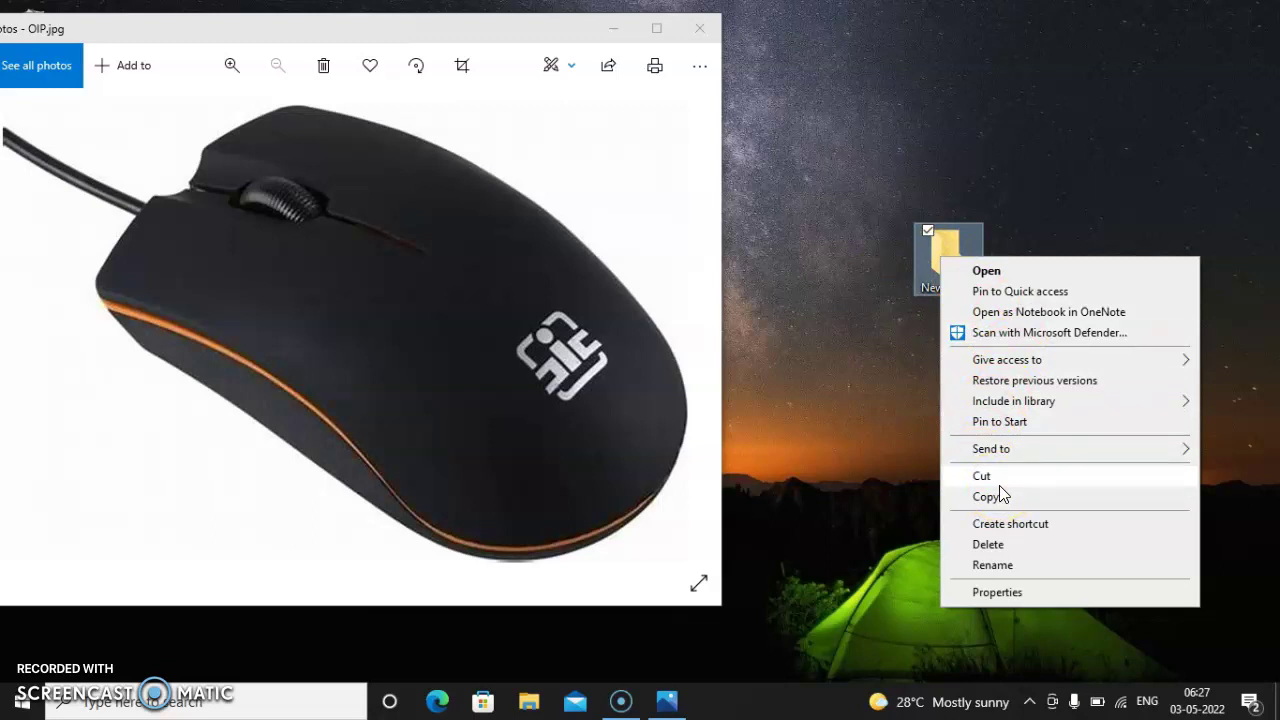
pyautogui.click(901, 369)
pyautogui.rightClick(961, 255)
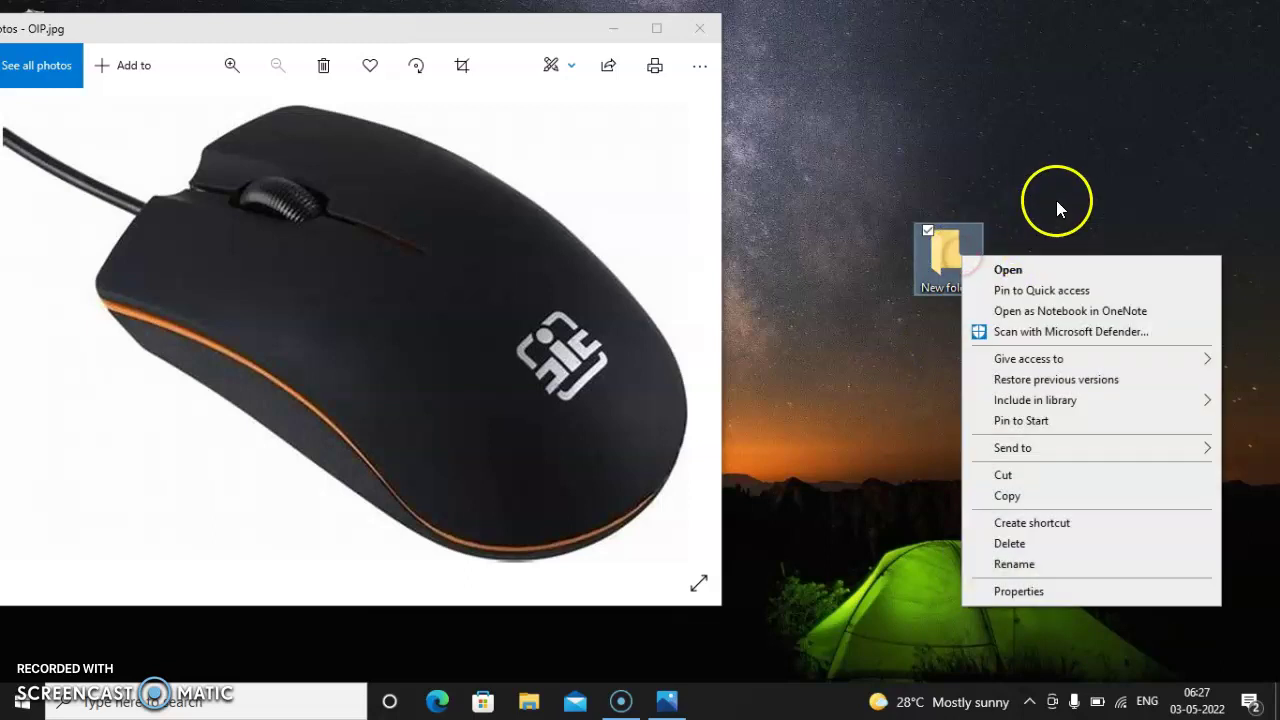
# Step: Create a second new folder on the desktop beside the first one, keeping its default name
pyautogui.rightClick(1067, 192)
pyautogui.moveTo(1113, 346)
pyautogui.click(885, 348)
pyautogui.press('Return')
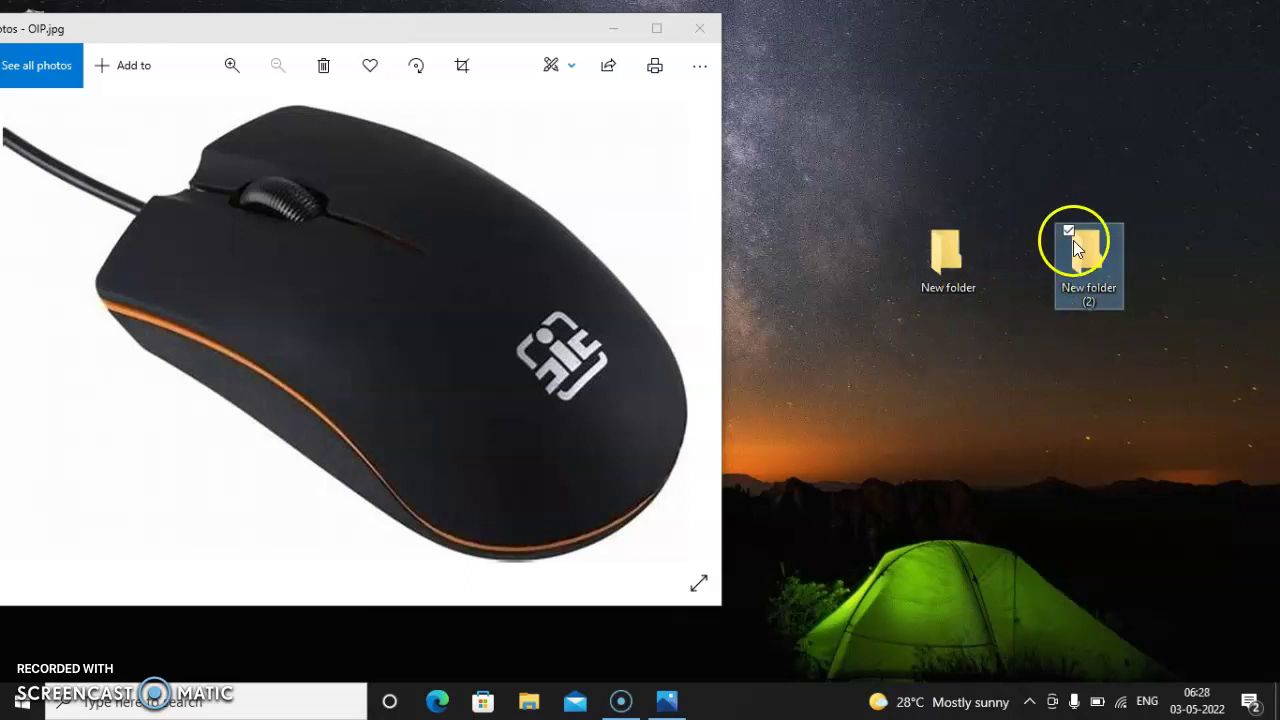
# Step: Review the first folder's context commands, then open the folder directly from its icon and close its window
pyautogui.click(943, 277)
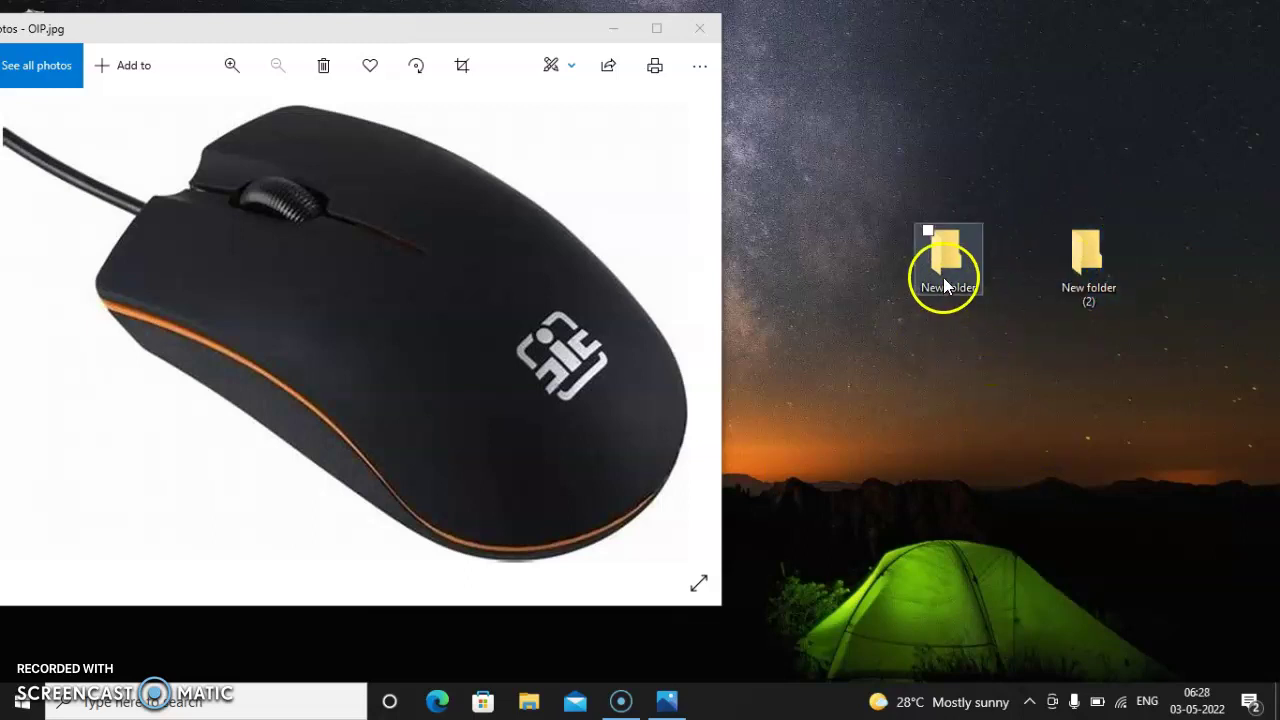
pyautogui.rightClick(943, 277)
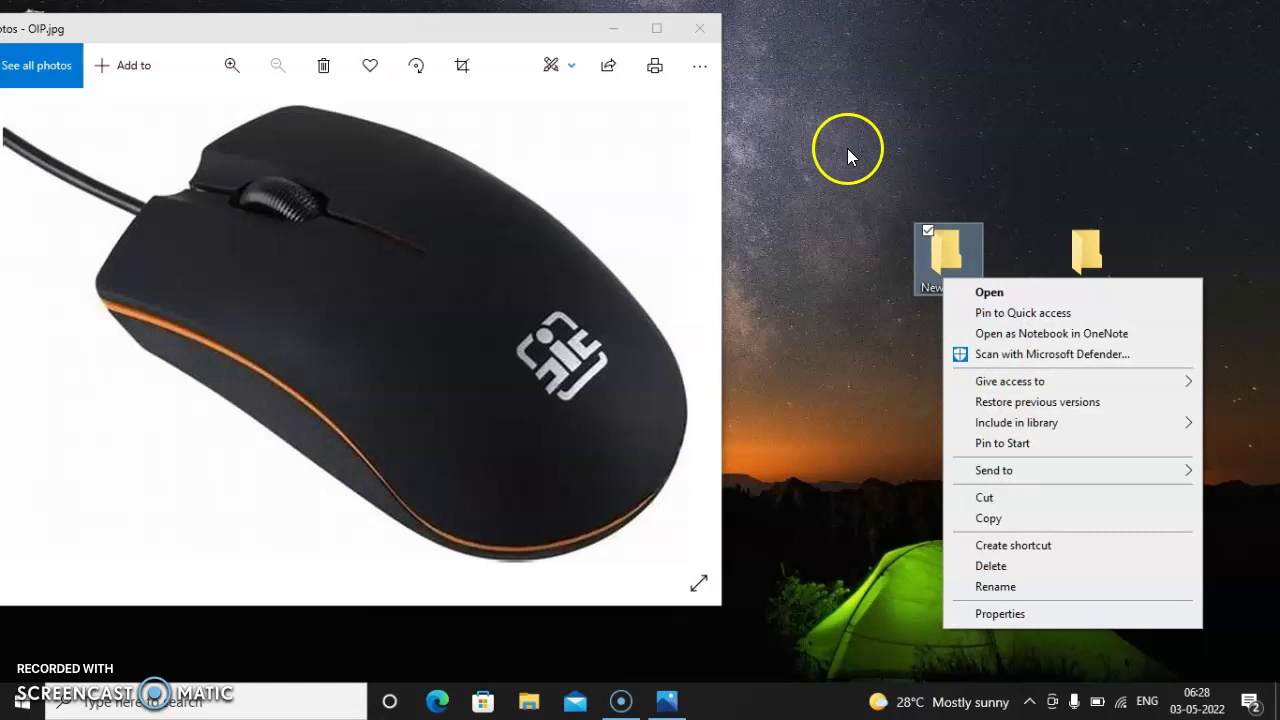
pyautogui.click(836, 286)
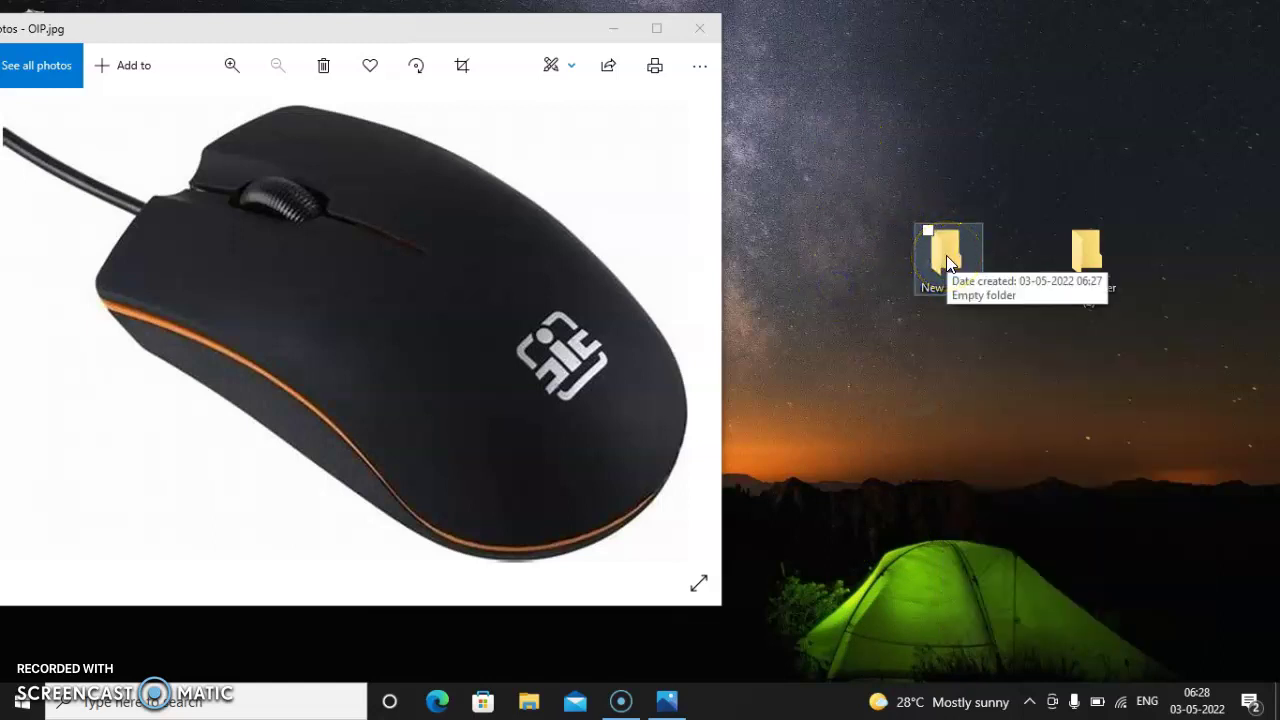
pyautogui.click(948, 260)
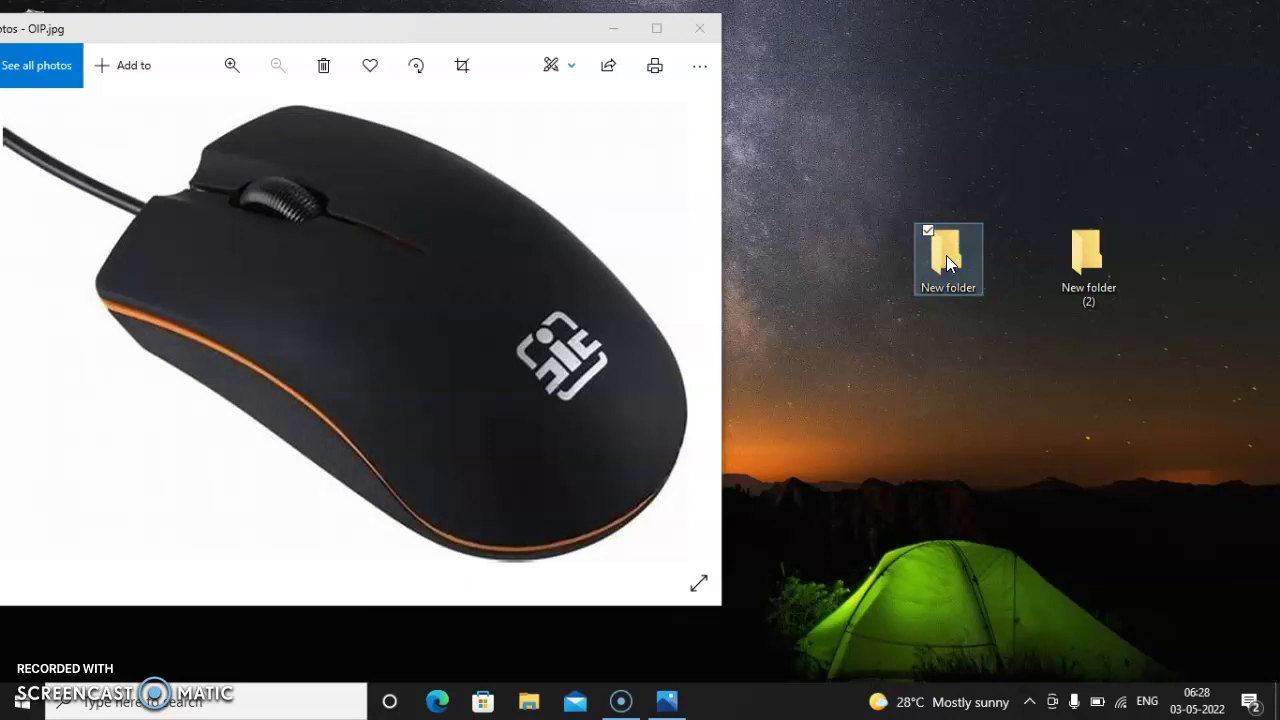
pyautogui.doubleClick(946, 258)
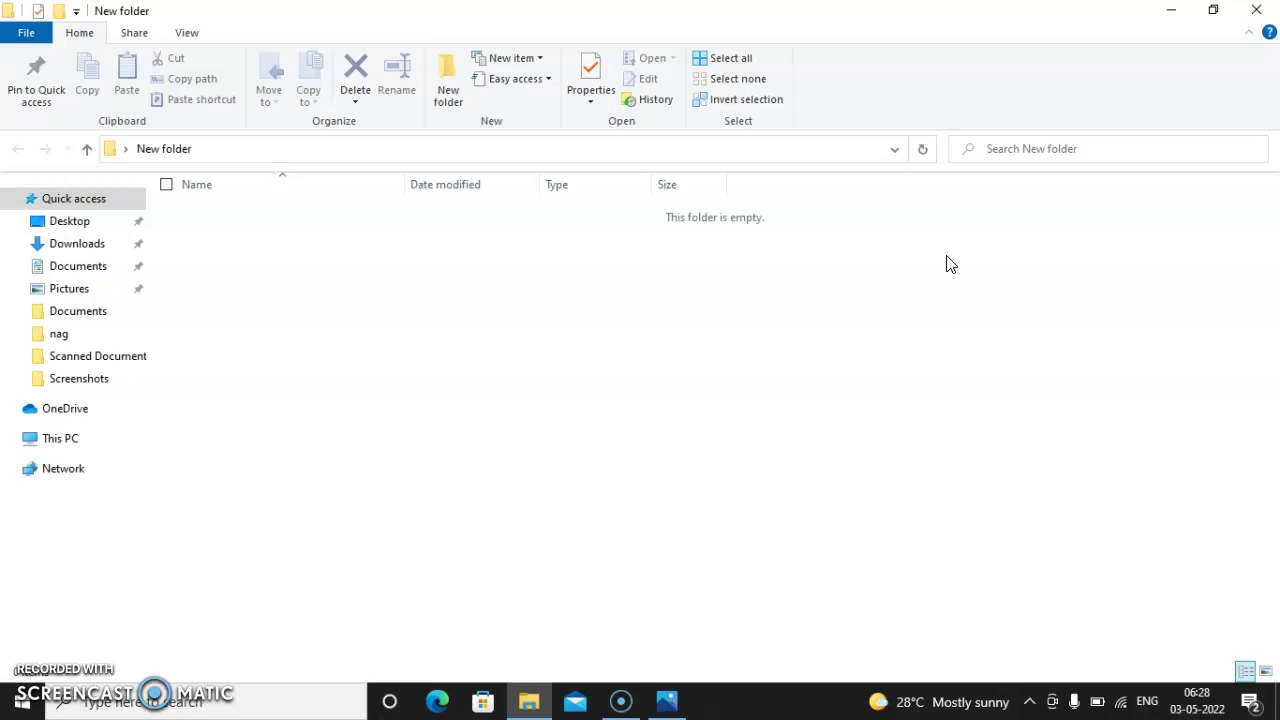
pyautogui.click(1256, 10)
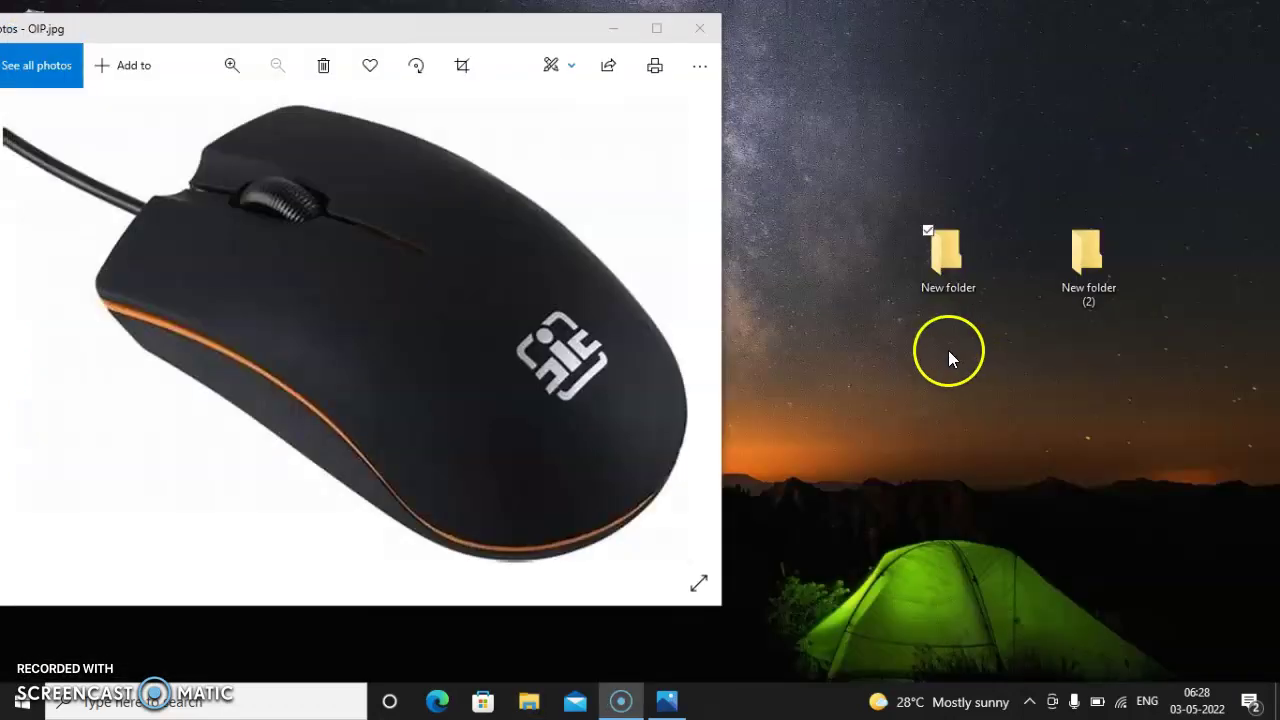
# Step: Open the first folder with the Open command from its context options and close its window again
pyautogui.click(932, 264)
pyautogui.rightClick(932, 264)
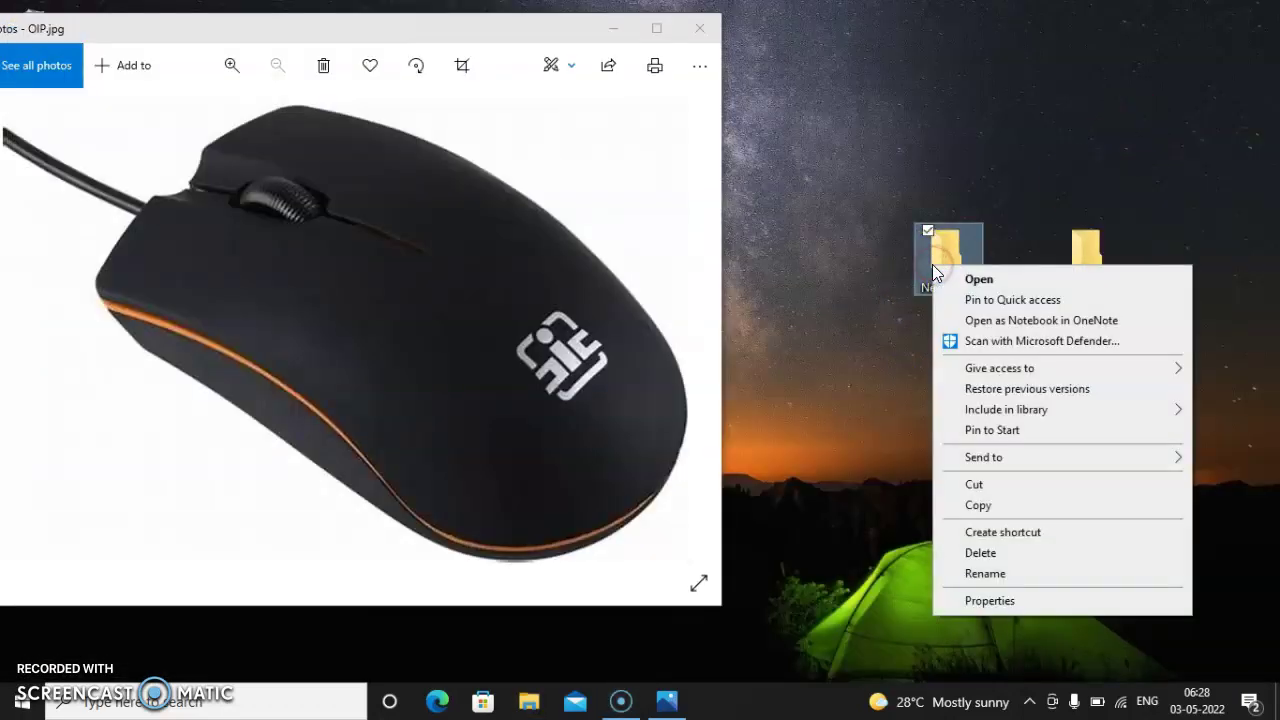
pyautogui.click(991, 281)
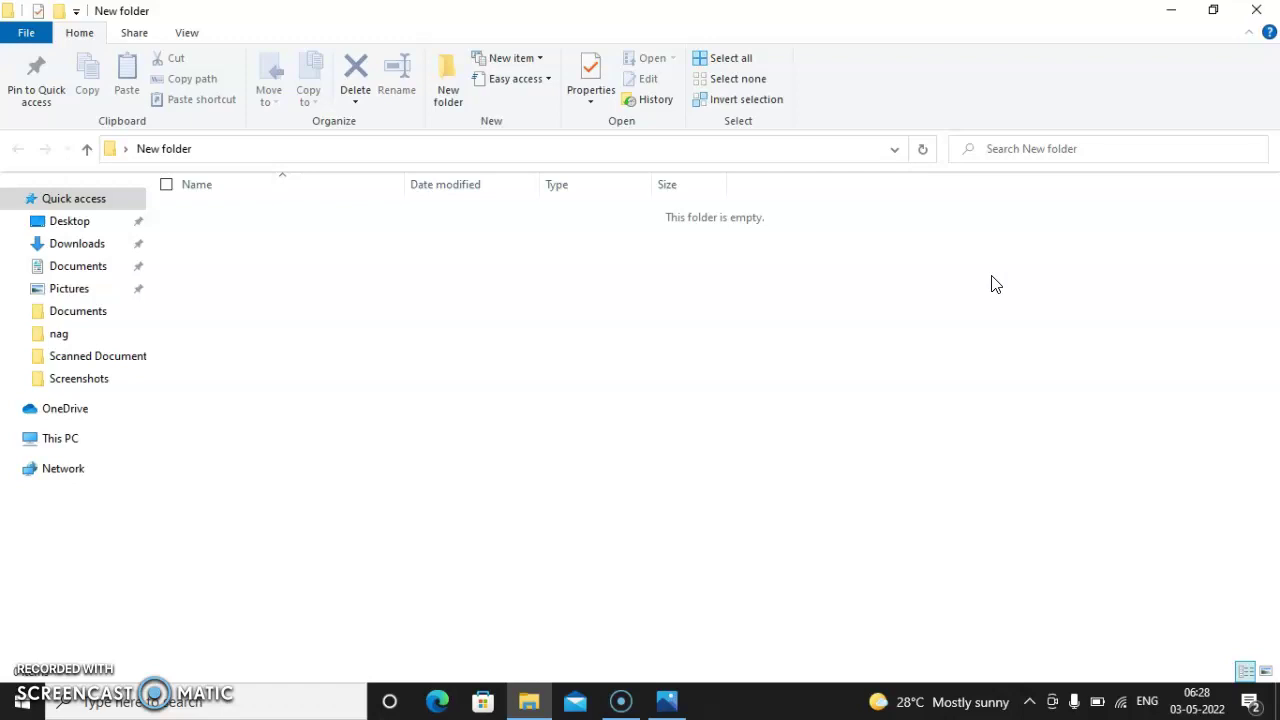
pyautogui.click(1256, 10)
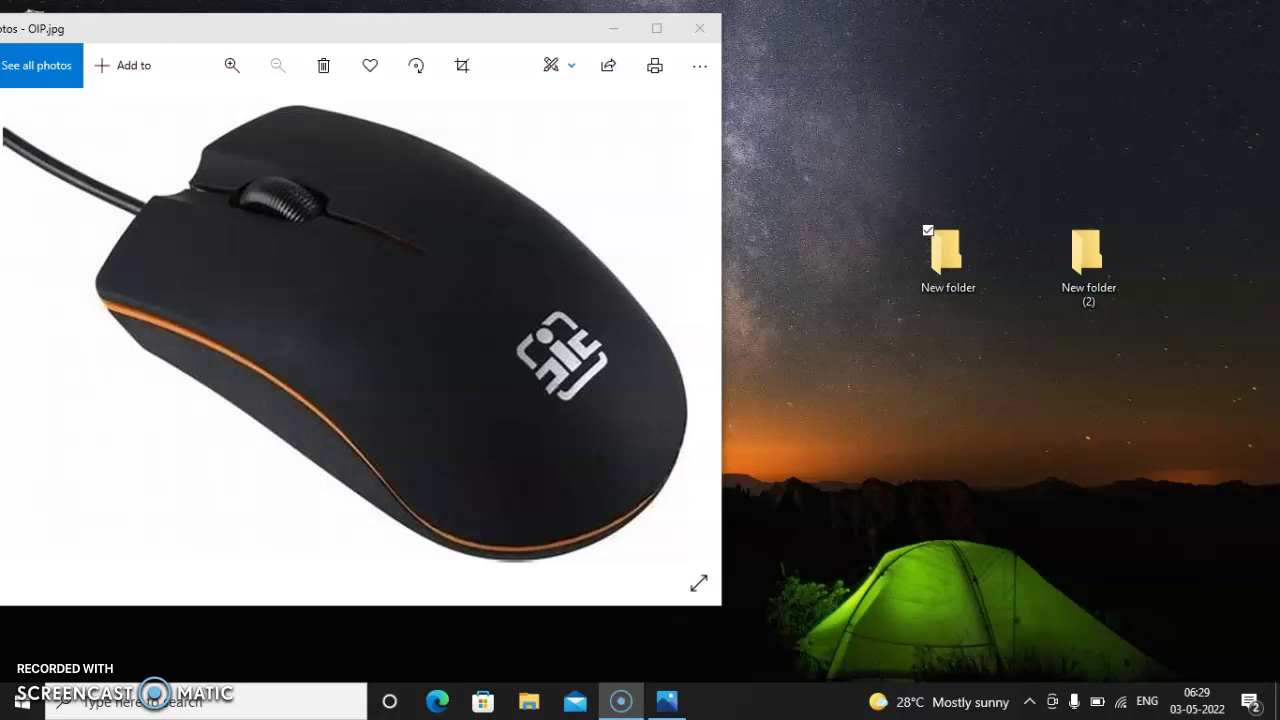
# Step: Rename the first desktop folder as online and clear the selection
pyautogui.rightClick(965, 252)
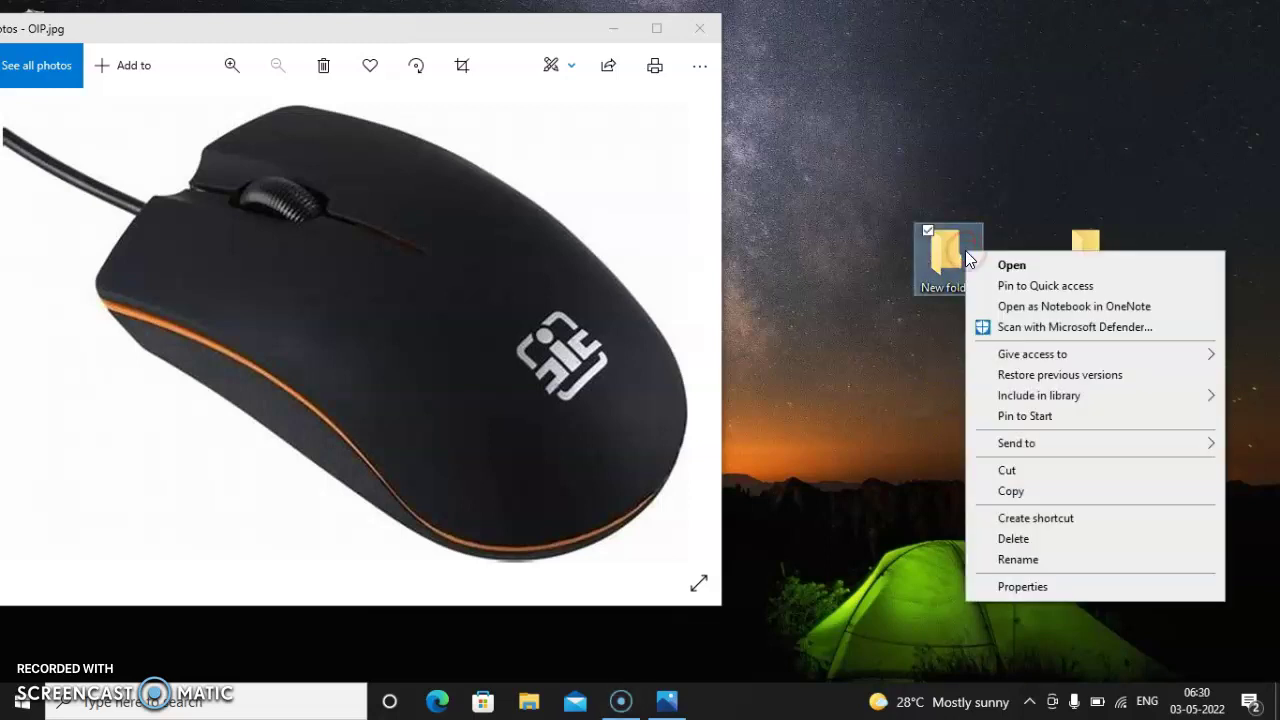
pyautogui.click(1068, 564)
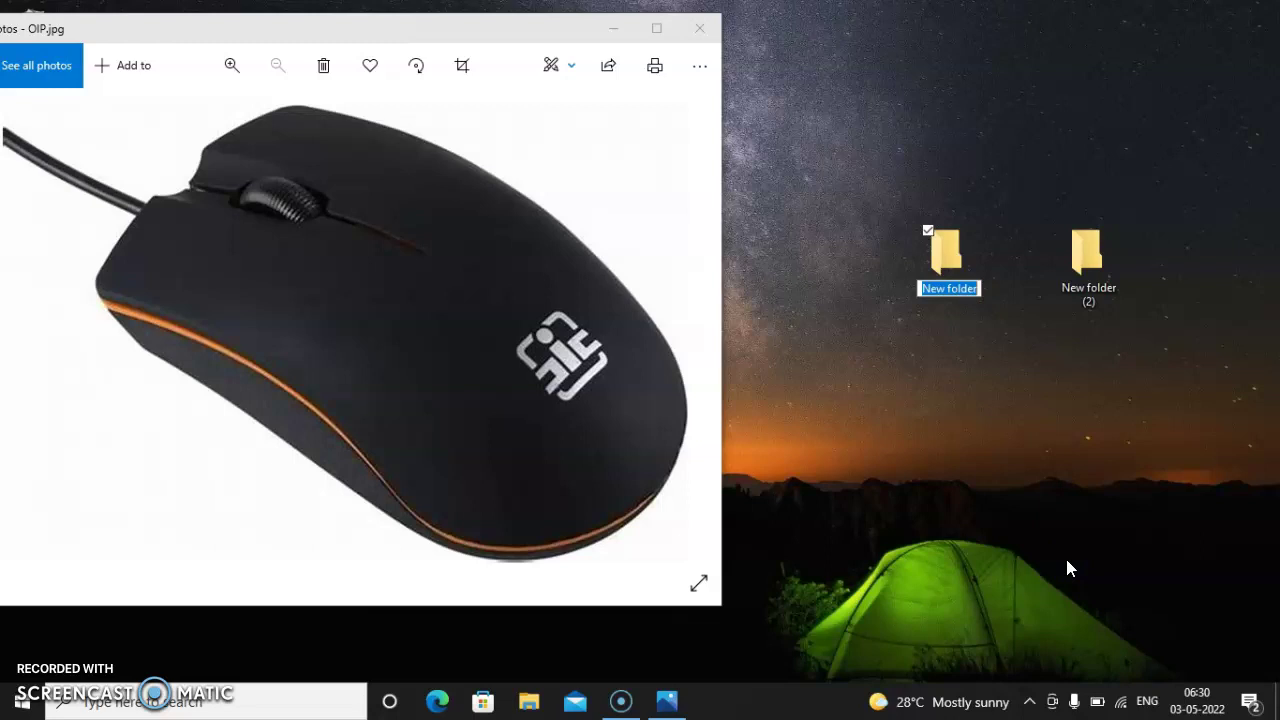
pyautogui.press('BackSpace')
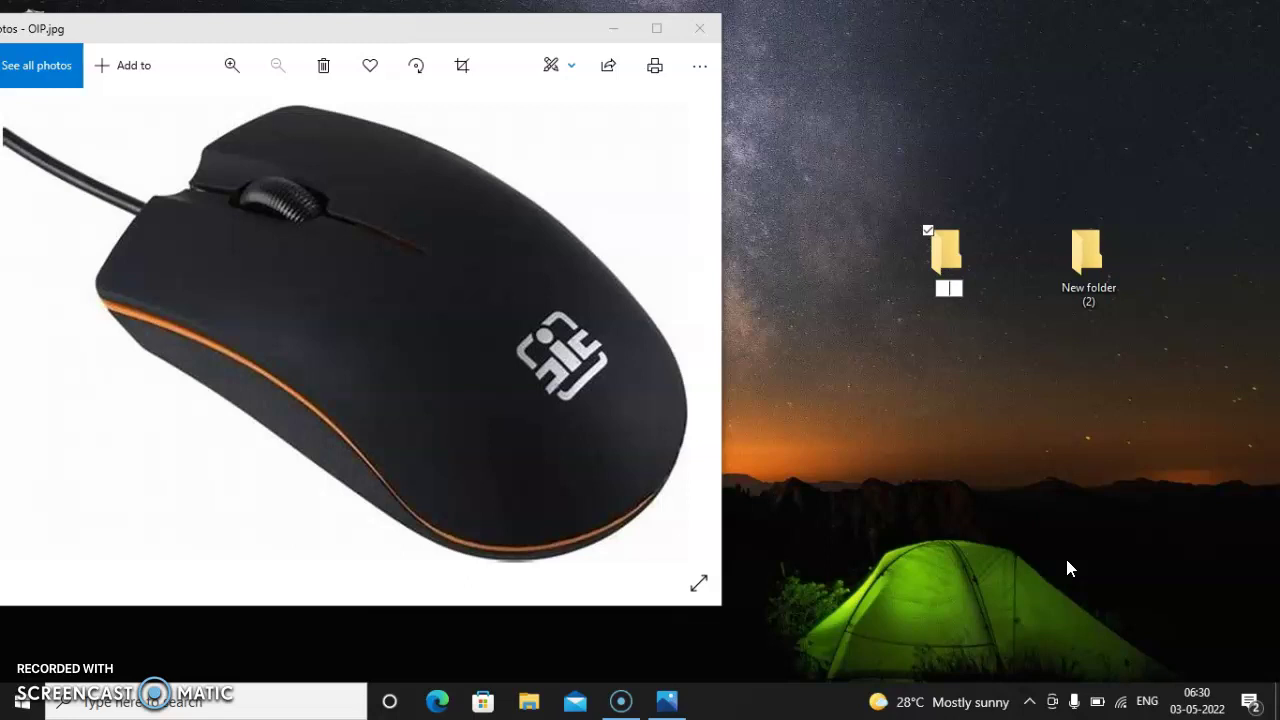
pyautogui.write('online')
pyautogui.click(1080, 543)
pyautogui.click(1034, 447)
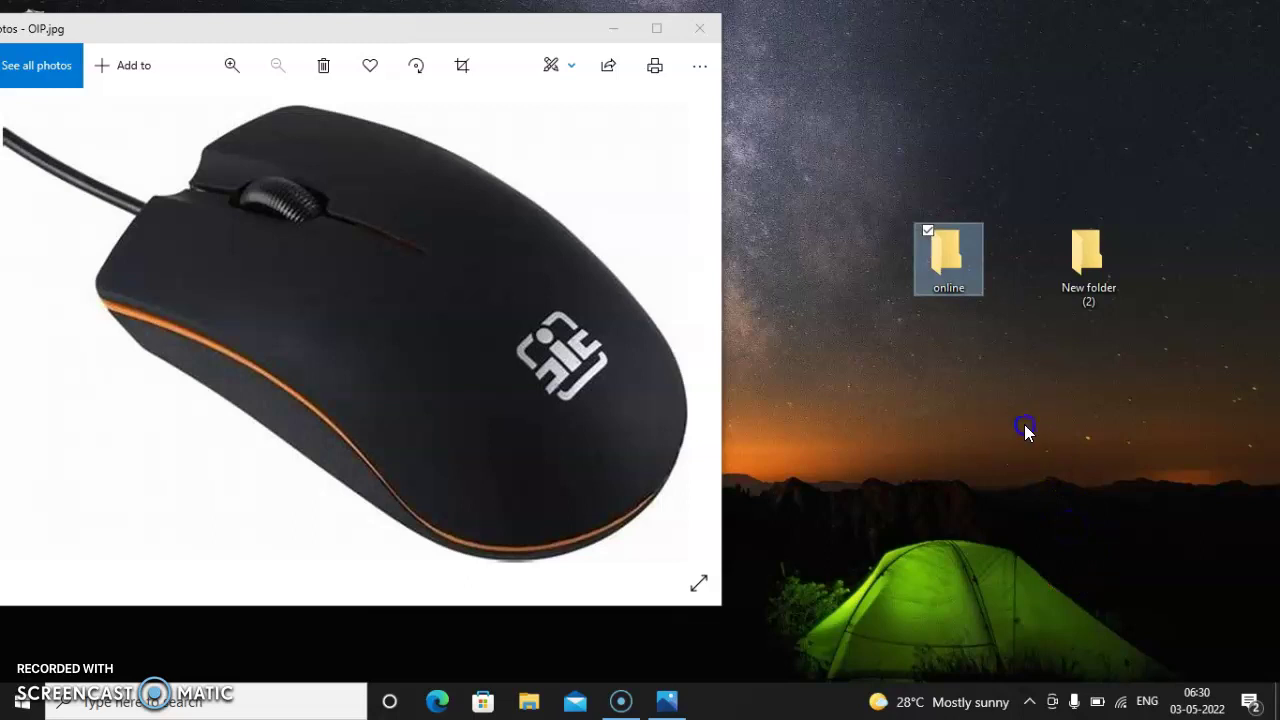
pyautogui.click(1025, 430)
# Step: Rename the second desktop folder, New folder (2), as 1245
pyautogui.click(1115, 284)
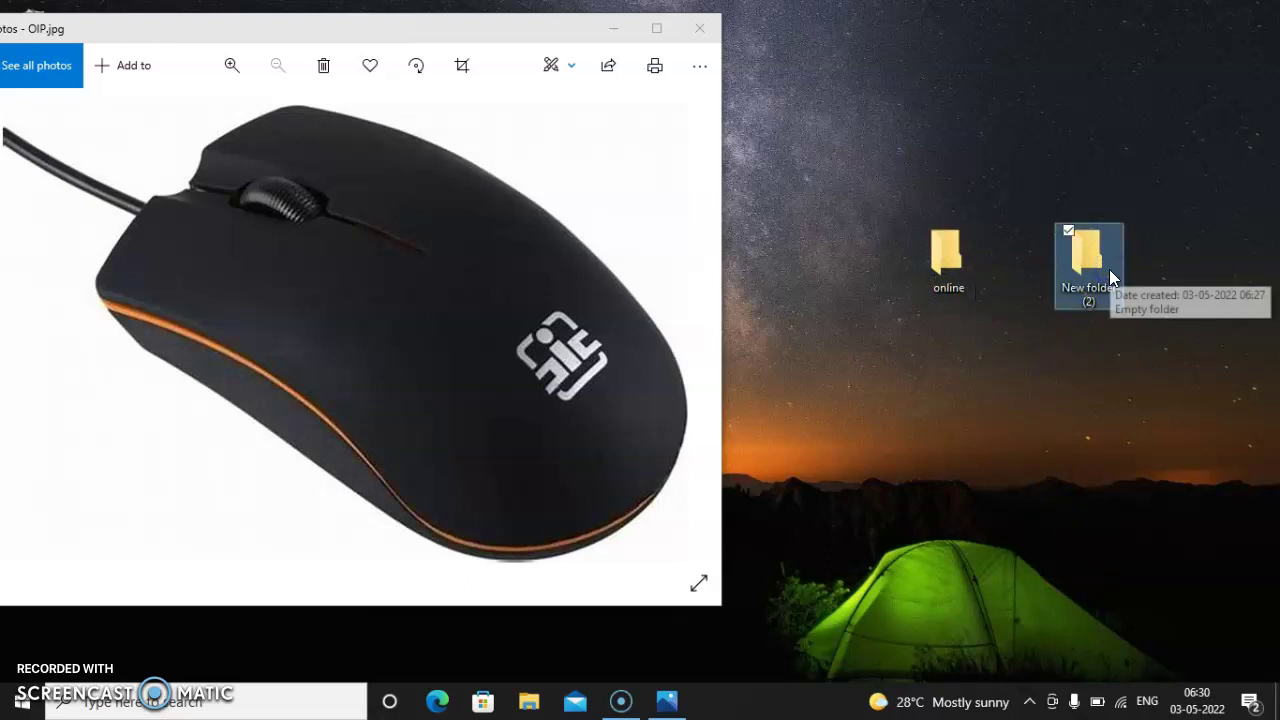
pyautogui.rightClick(1109, 269)
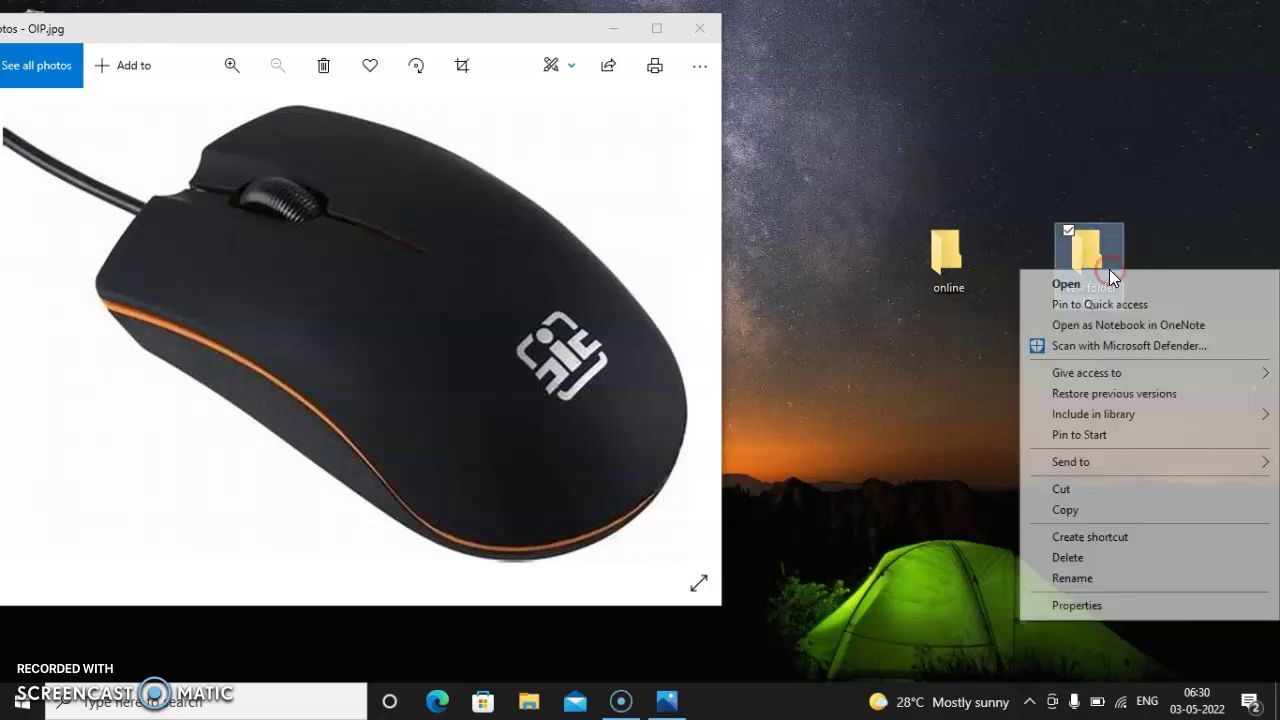
pyautogui.click(1077, 577)
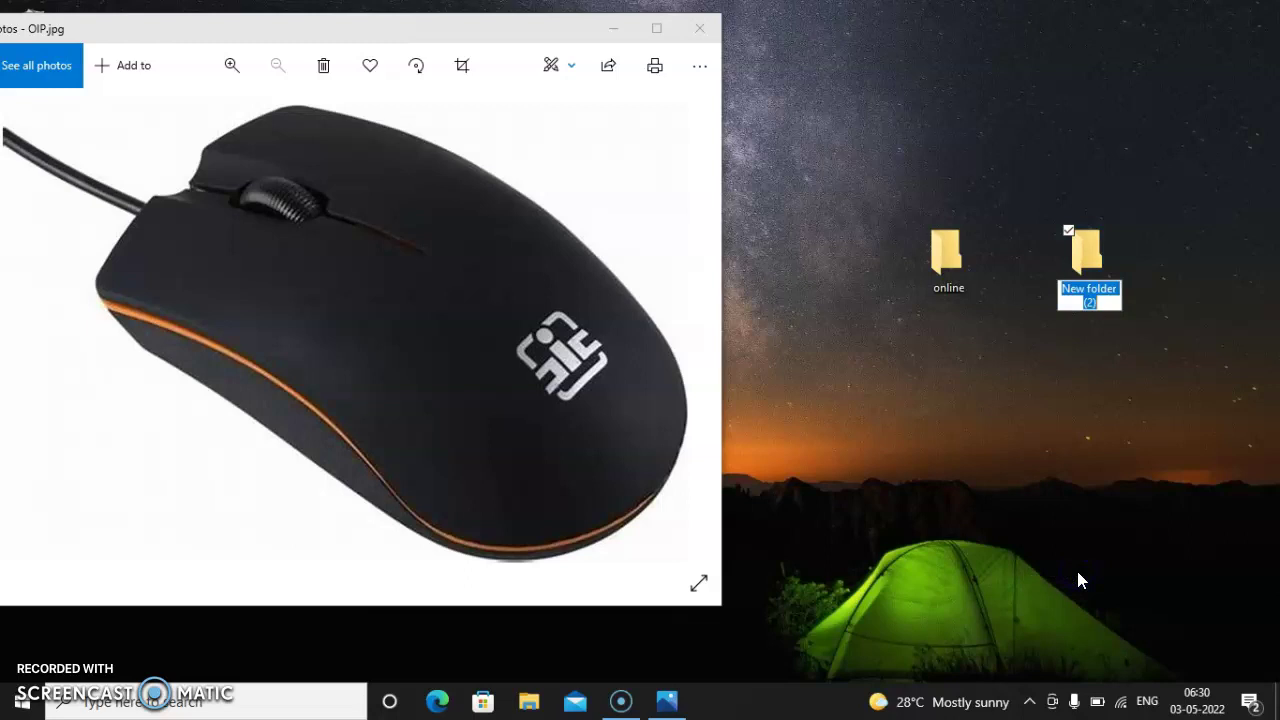
pyautogui.write('1245')
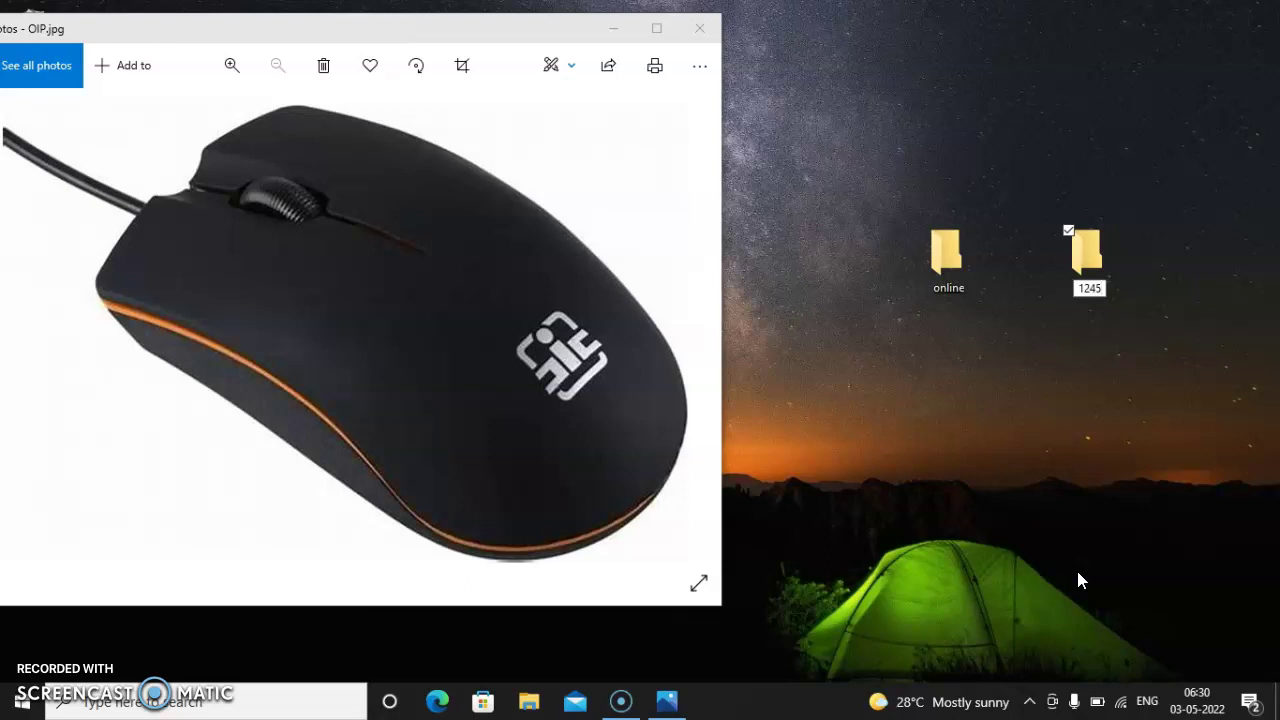
pyautogui.click(1070, 467)
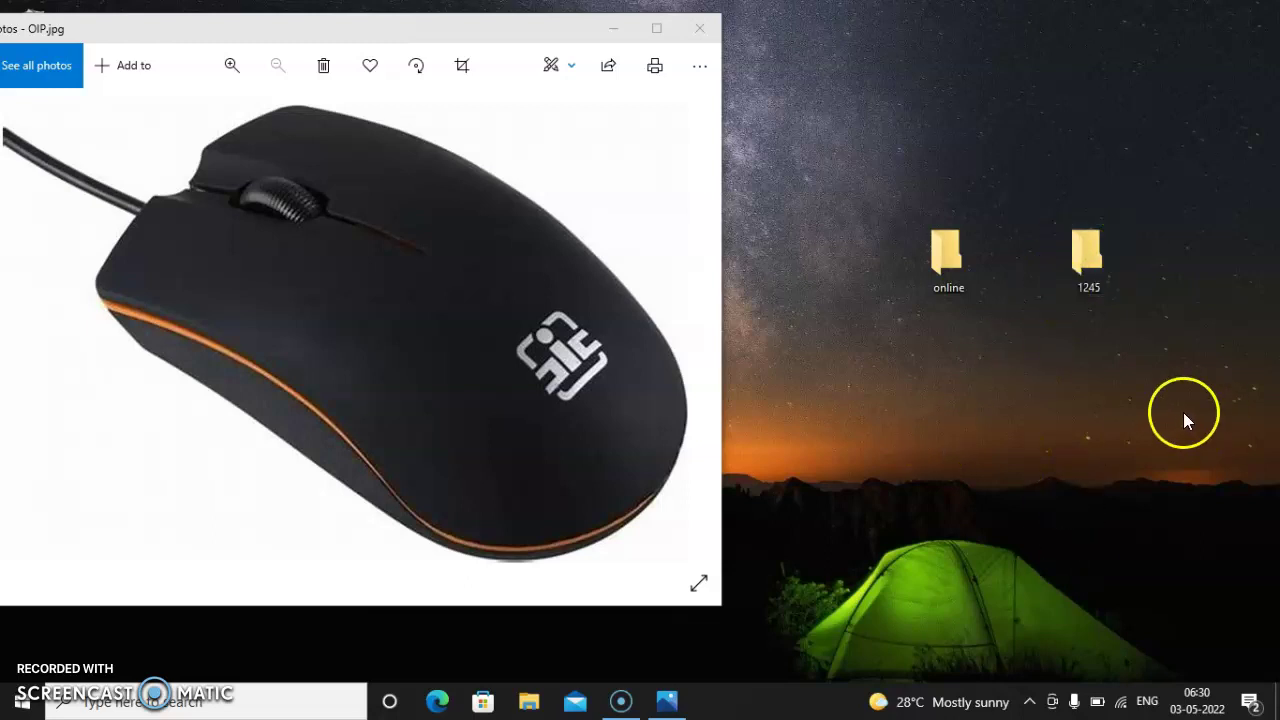
# Step: Select the online and 1245 folders together with a selection rectangle and clear the selection
pyautogui.moveTo(1163, 398); pyautogui.dragTo(934, 245)
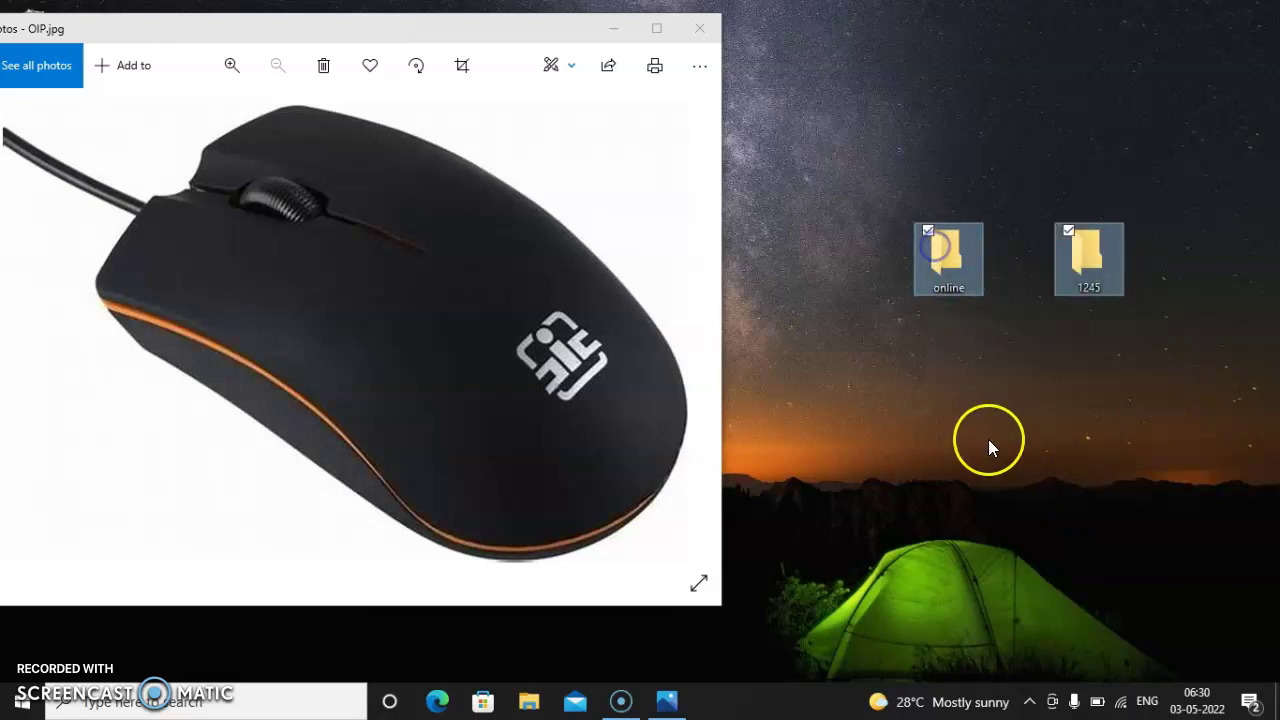
pyautogui.click(1053, 406)
# Step: Delete the 1245 folder from the desktop
pyautogui.click(1083, 283)
pyautogui.rightClick(1083, 283)
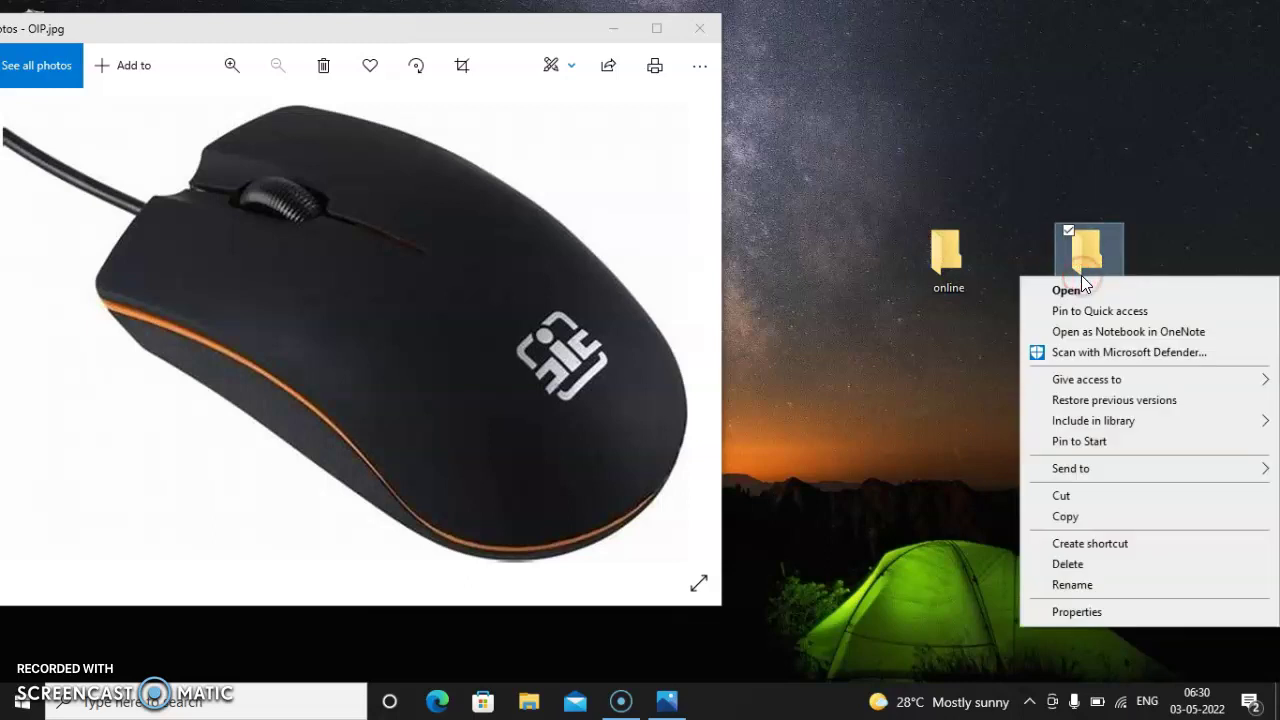
pyautogui.click(1067, 566)
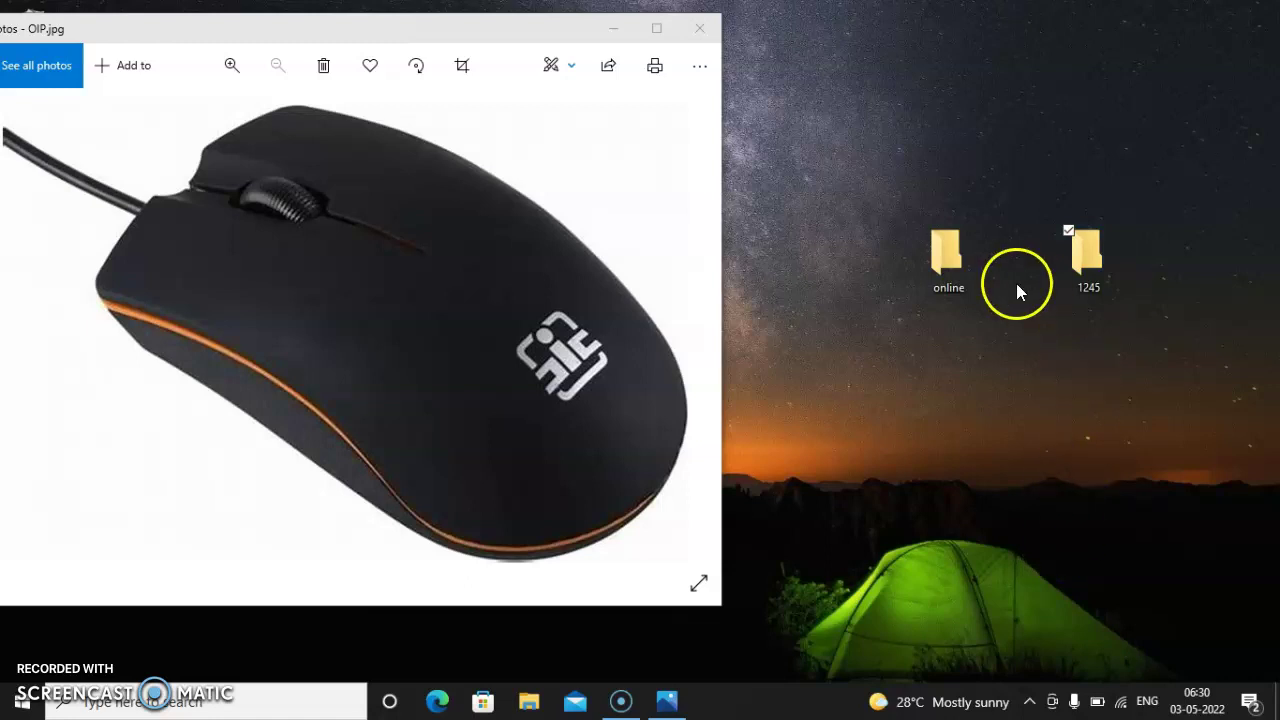
# Step: Try to delete the 1245 folder once more, retry the operation and close the dialog
pyautogui.rightClick(1091, 251)
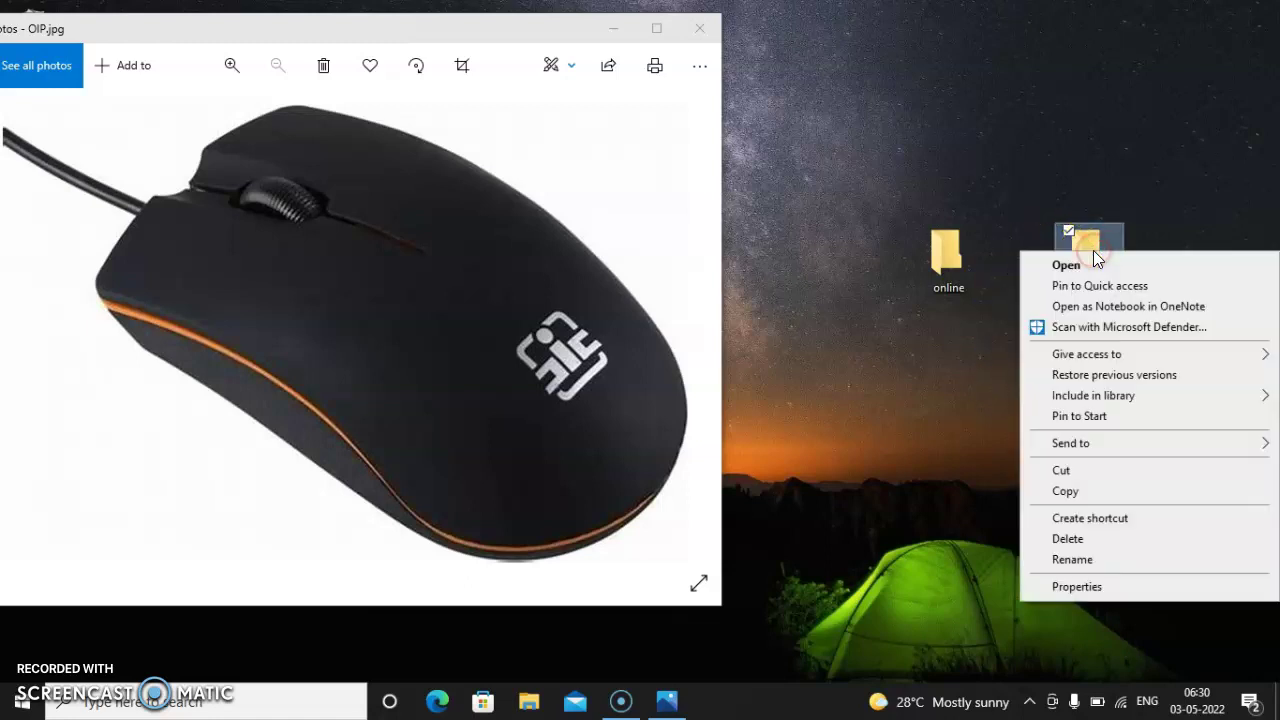
pyautogui.click(1067, 539)
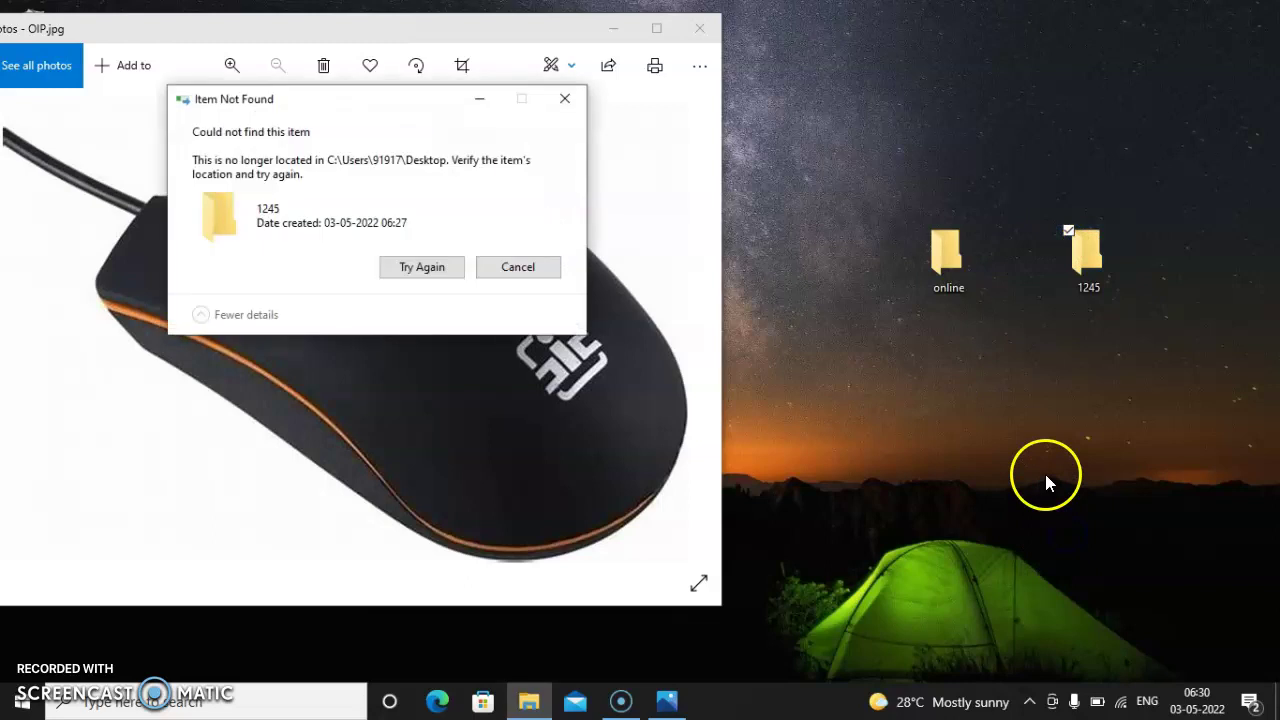
pyautogui.click(443, 266)
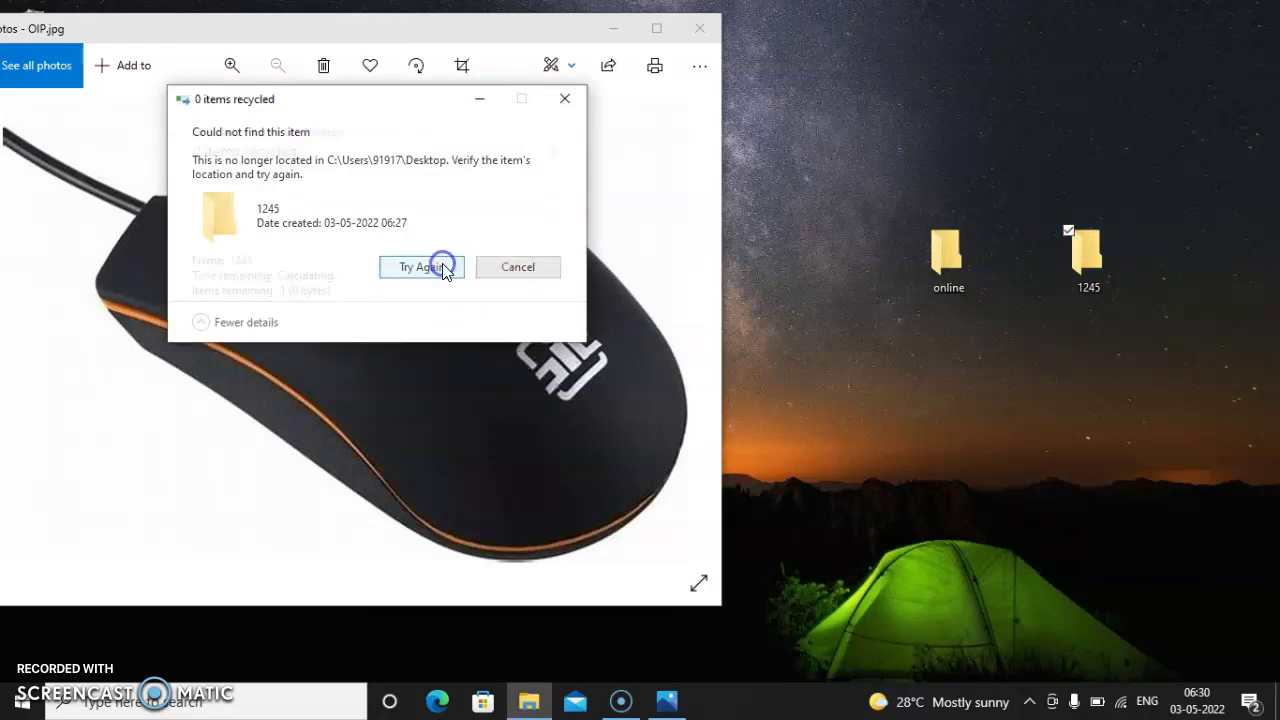
pyautogui.click(565, 99)
# Step: Select both the online and 1245 folders with one selection rectangle
pyautogui.moveTo(880, 418); pyautogui.dragTo(1133, 200)
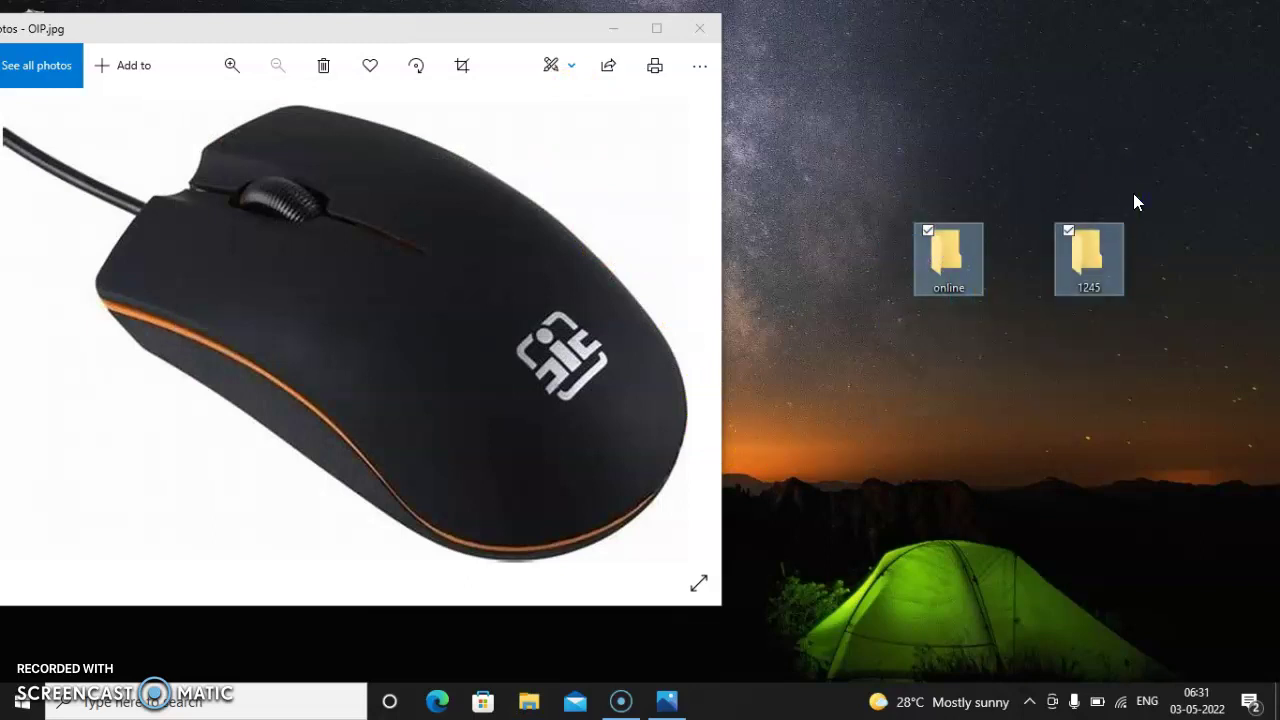